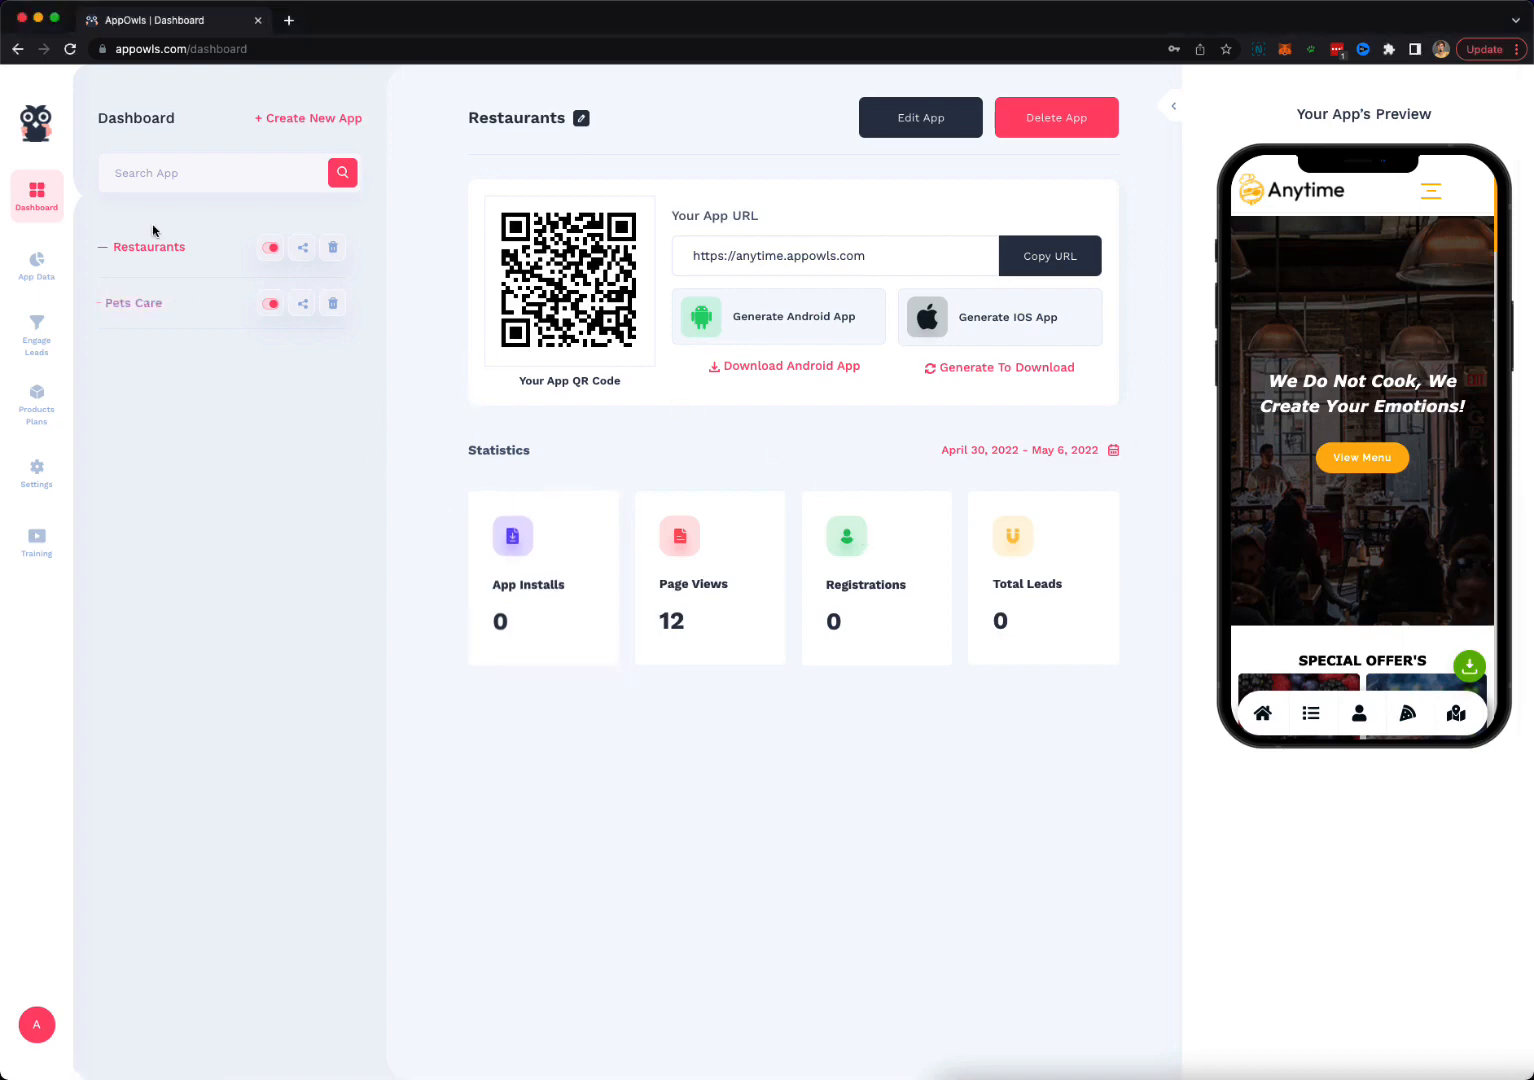
scroll(113, 281, up, 10)
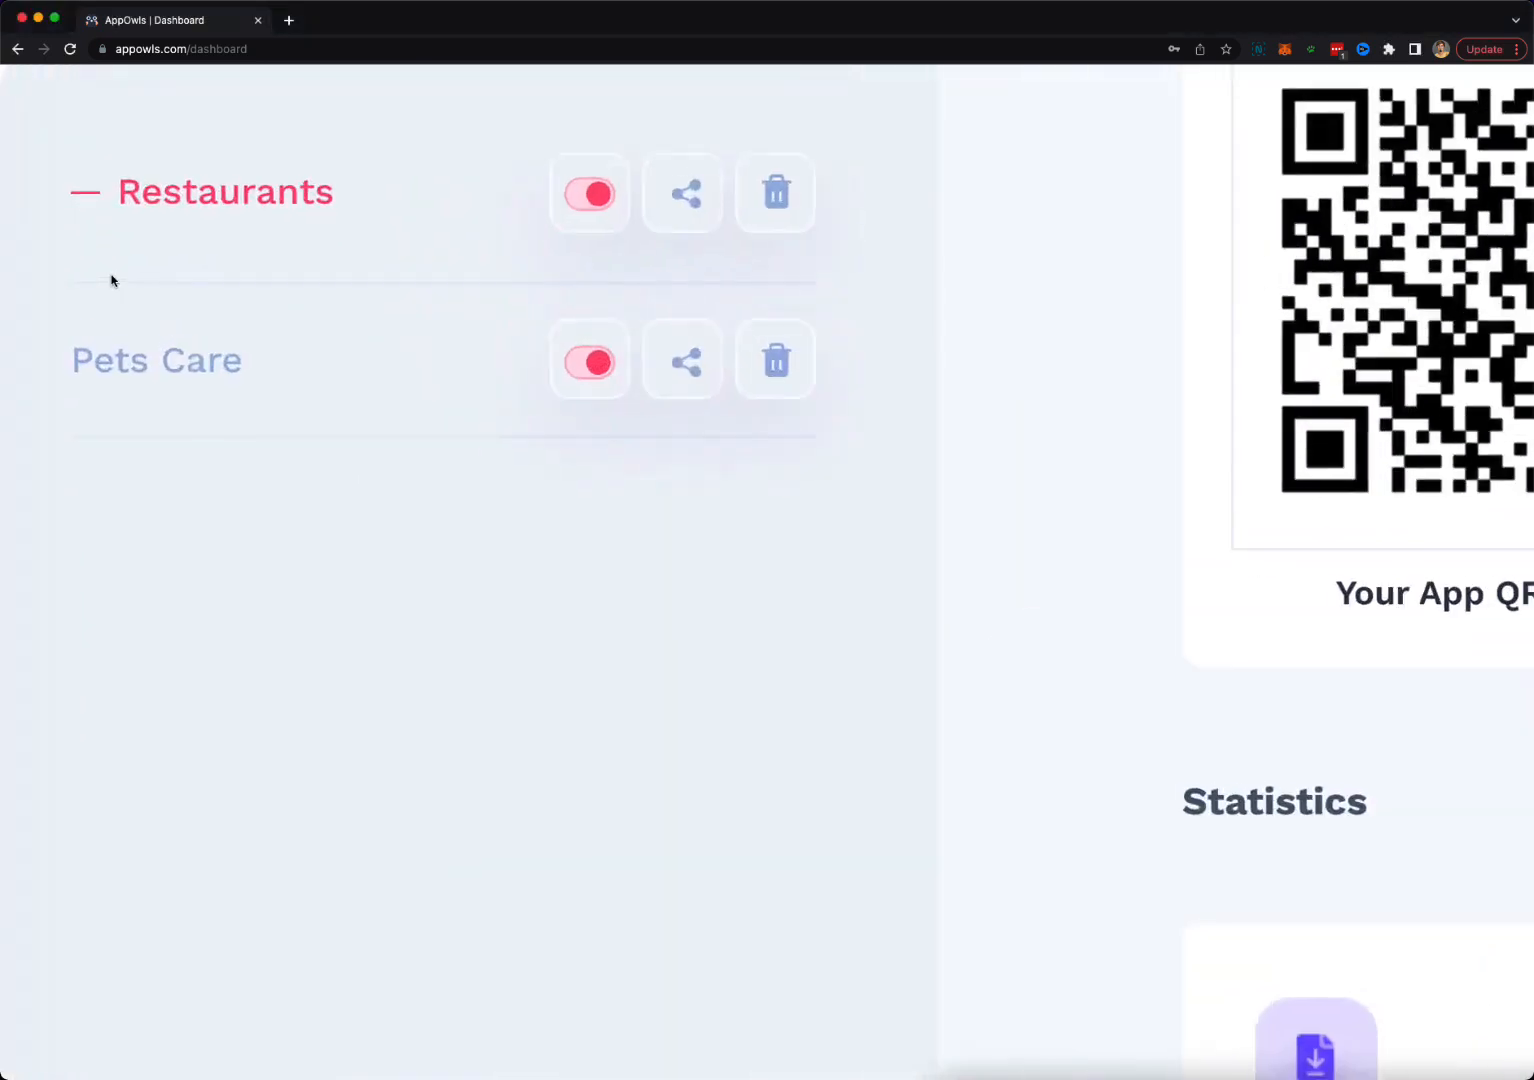
scroll(113, 281, up, 5)
scroll(221, 488, down, 10)
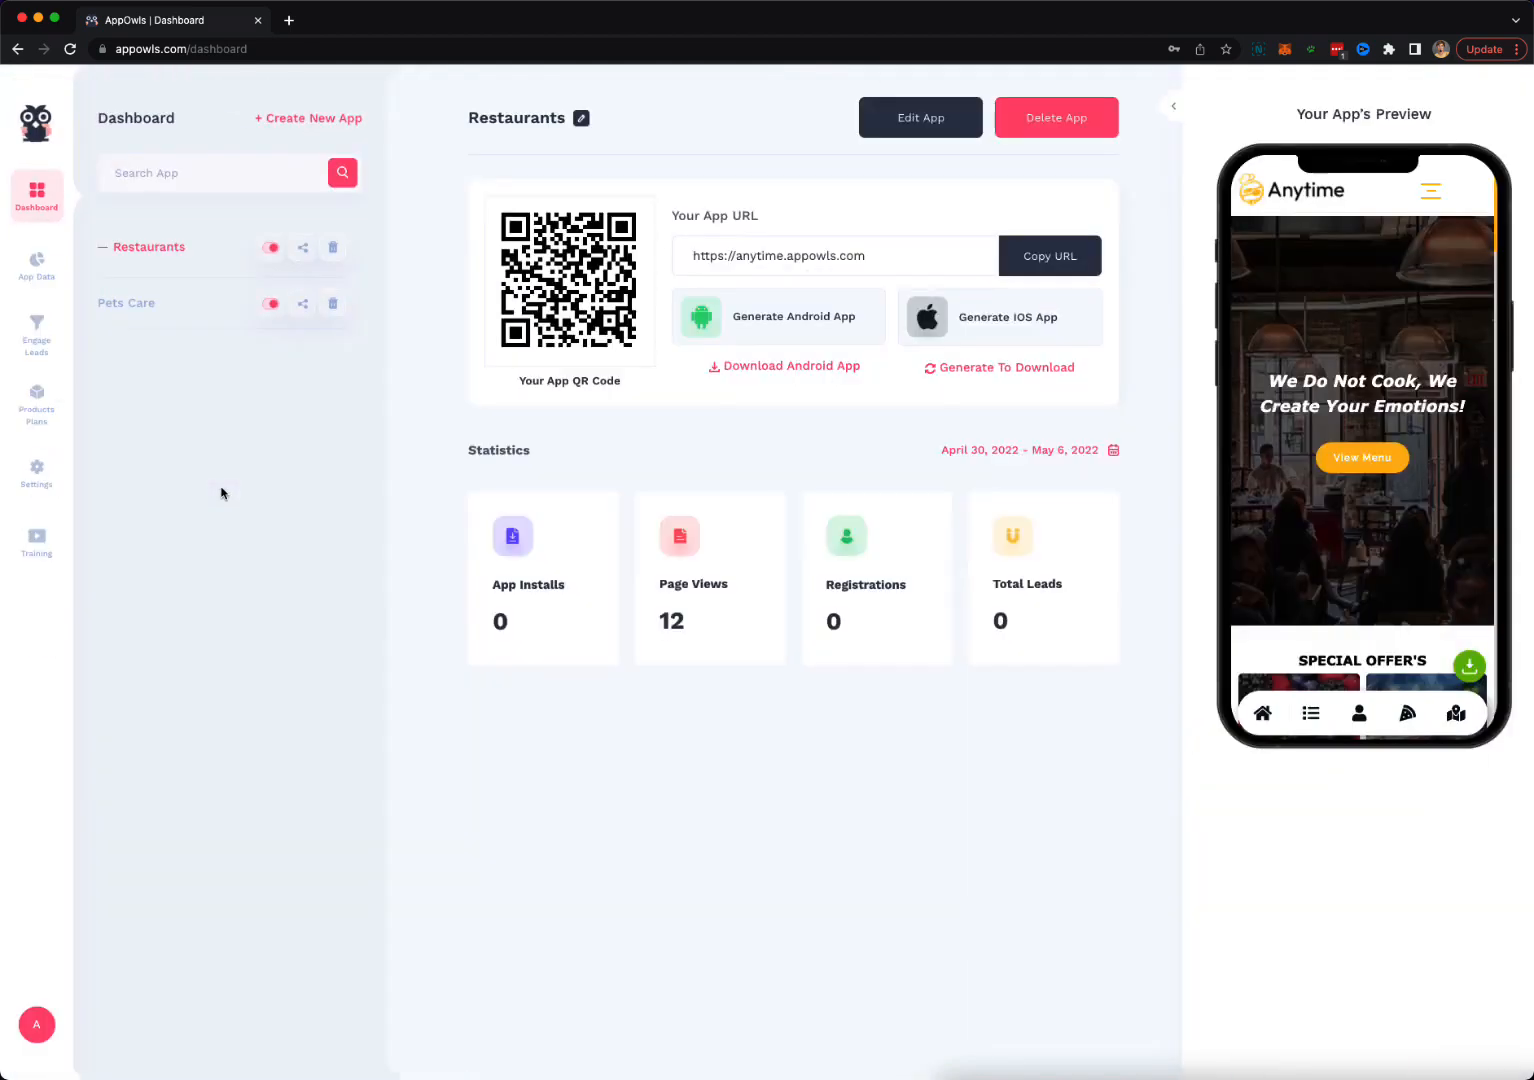
Try auto-generating an app with the Astrology category, its first template and the title Astrology, and return to the dashboard from the sub-domain form.
click(294, 120)
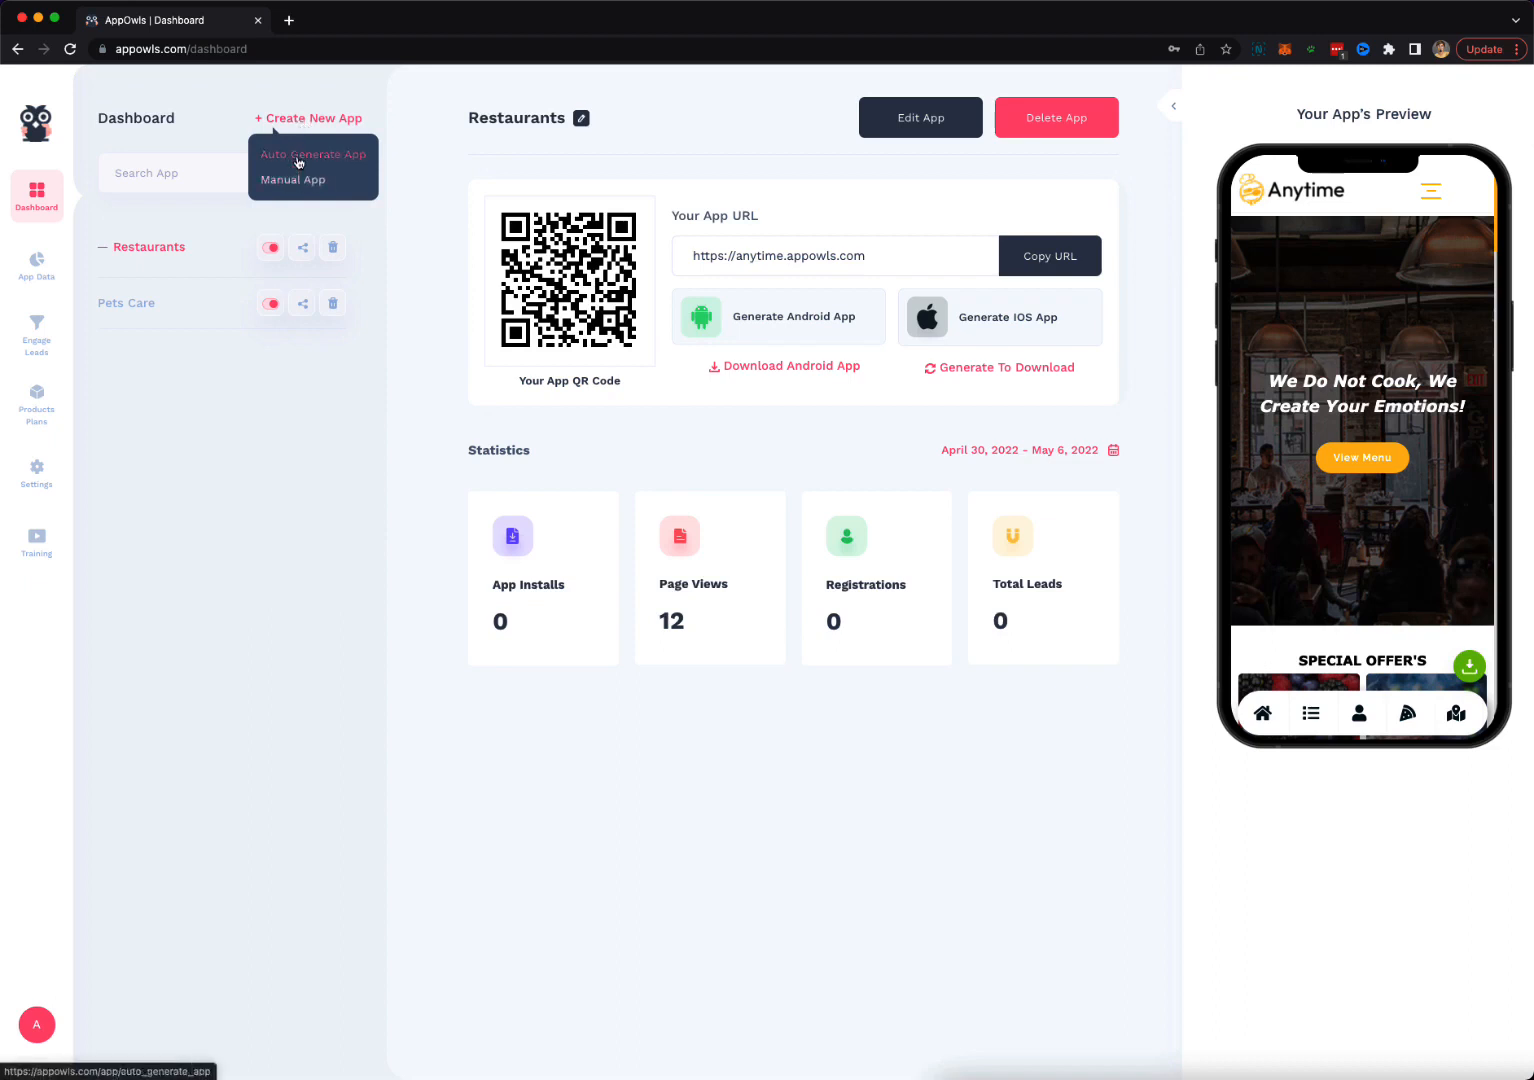
click(302, 156)
click(457, 314)
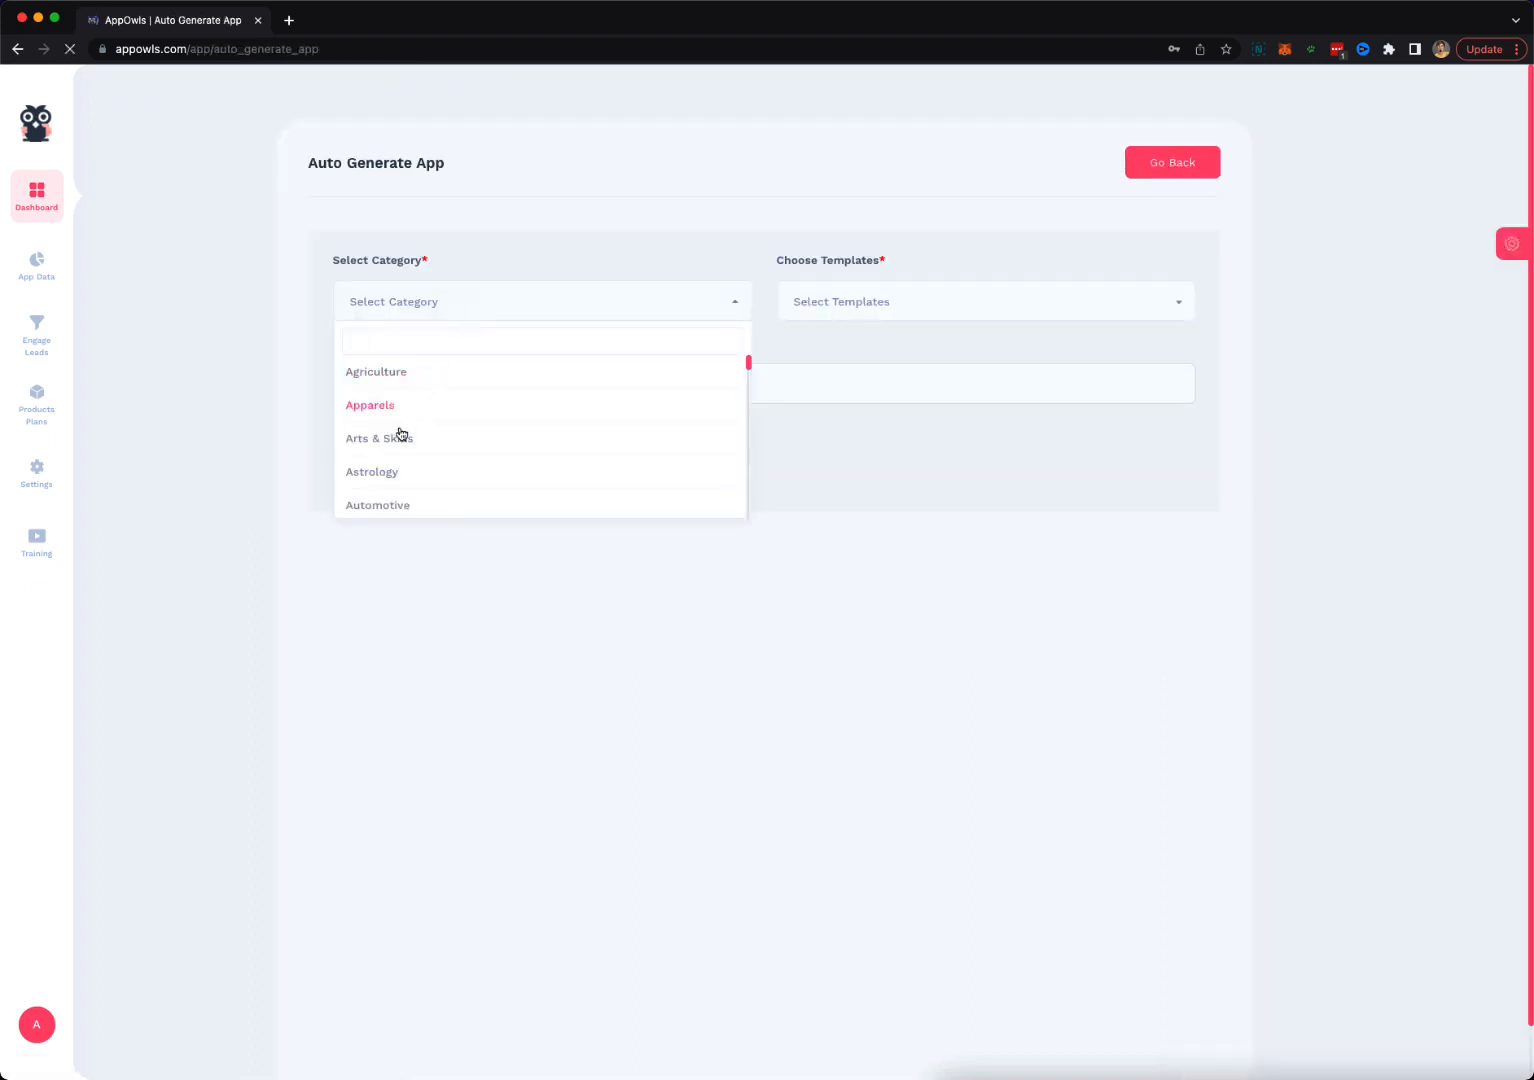
click(372, 475)
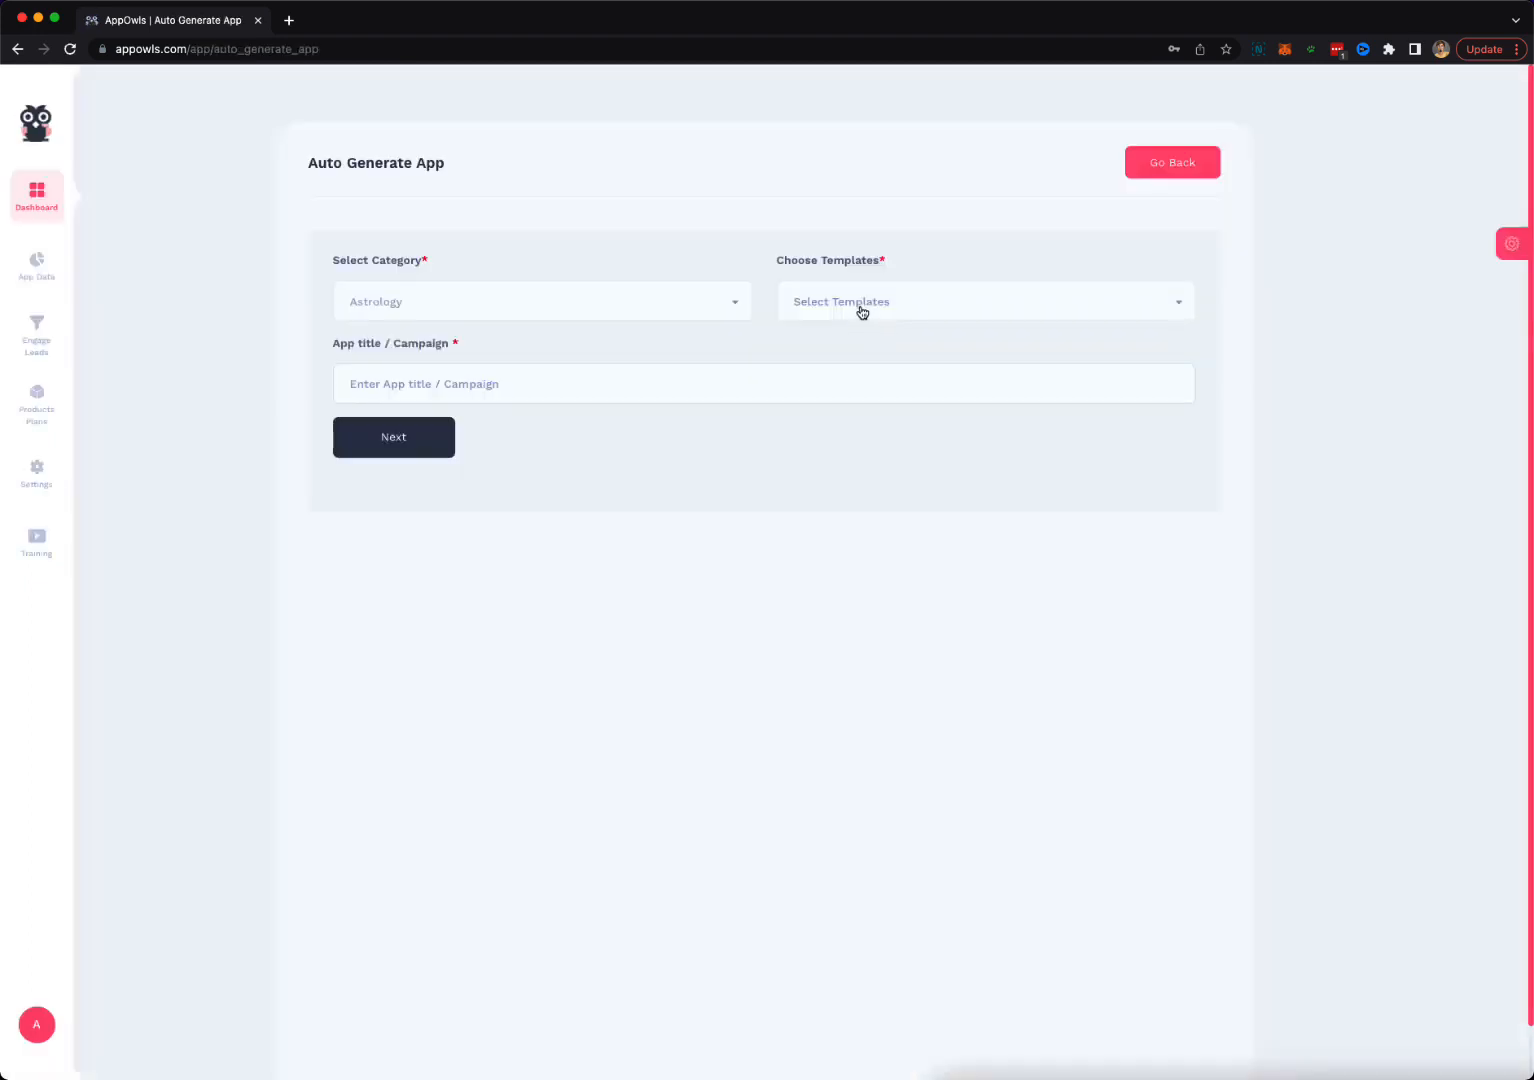
click(860, 302)
click(817, 373)
text(Astrology)
click(376, 445)
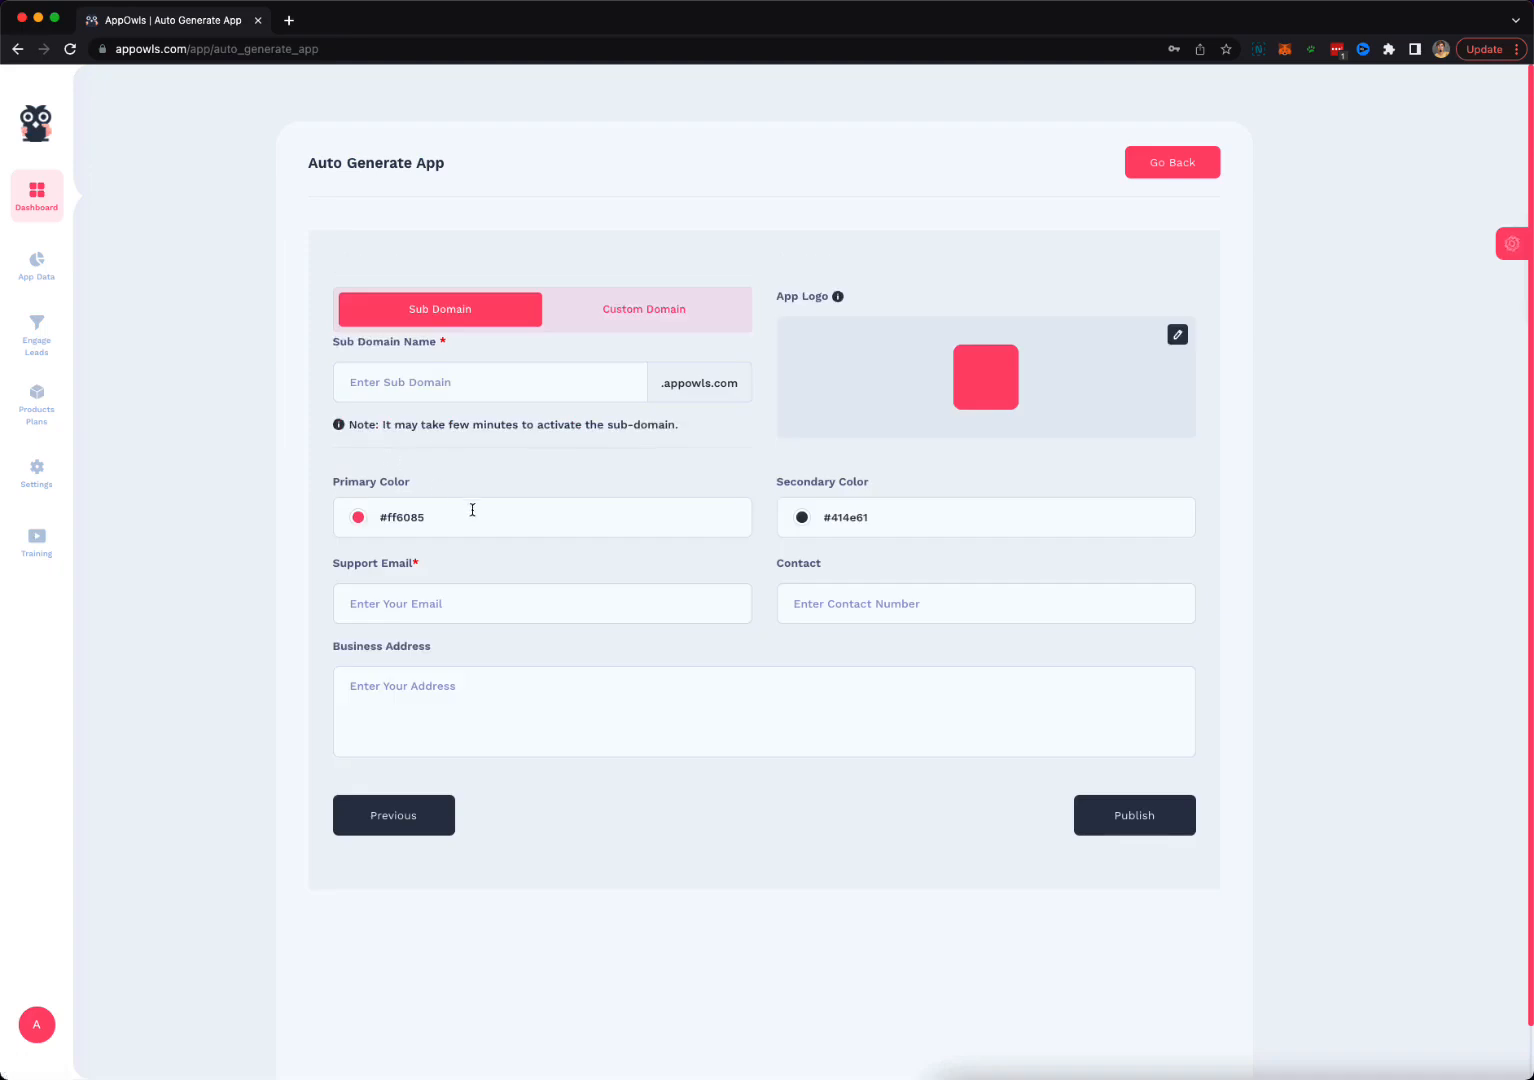
click(565, 391)
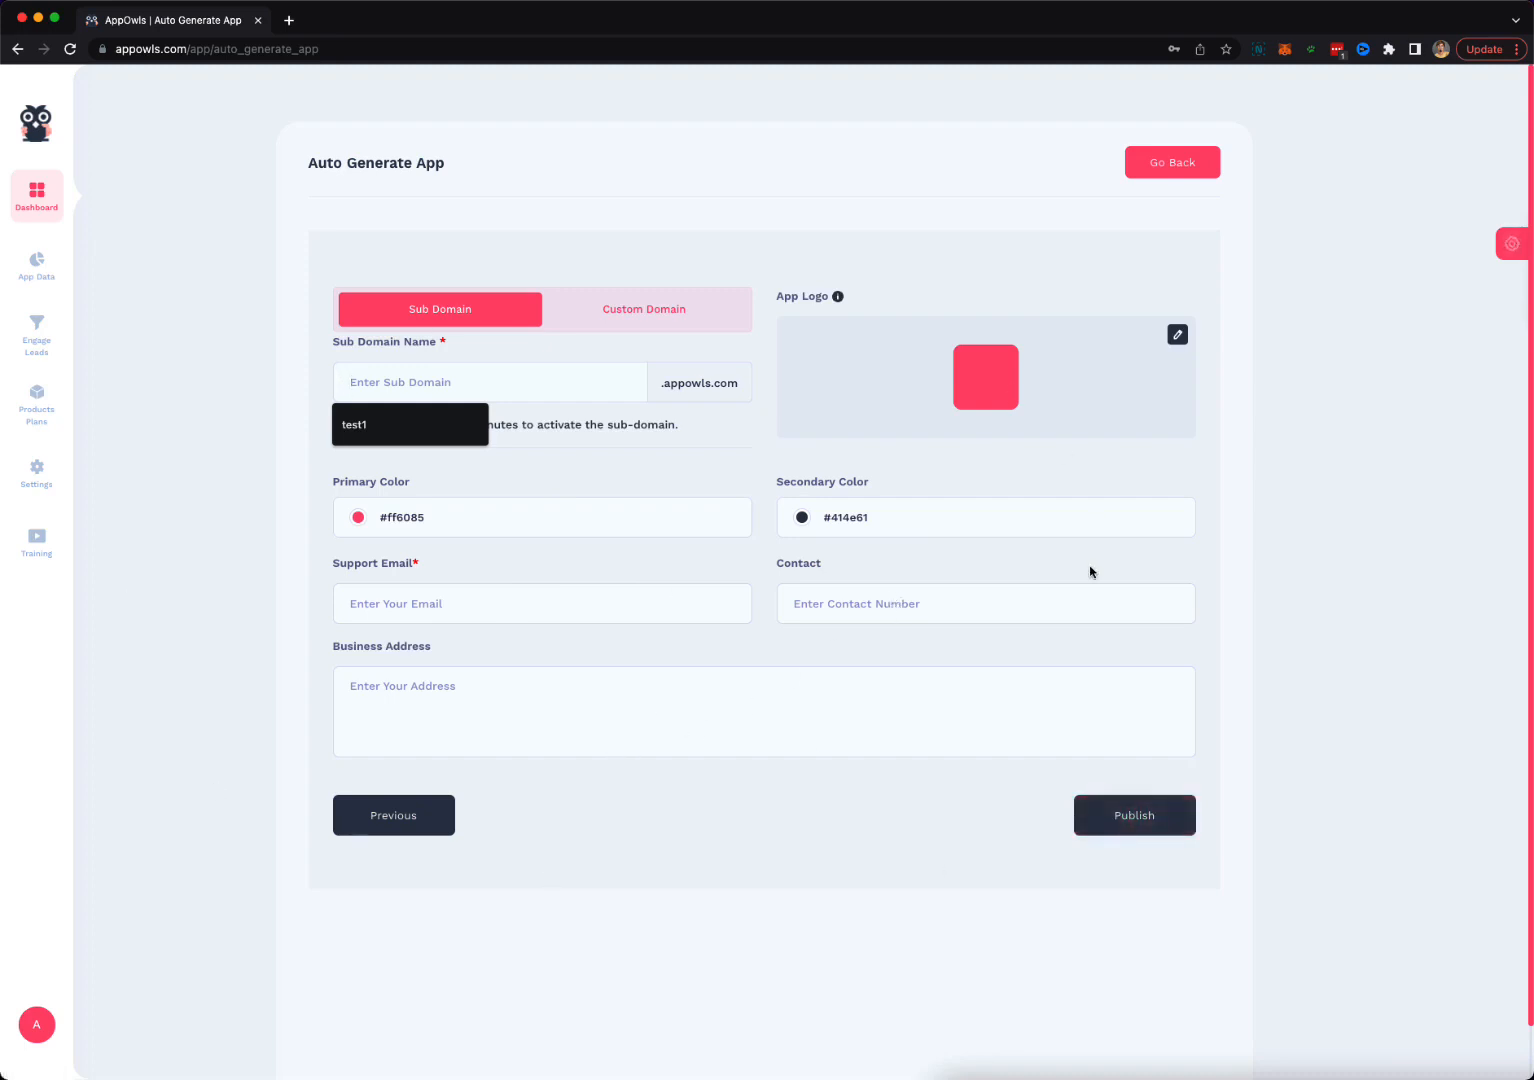
click(37, 140)
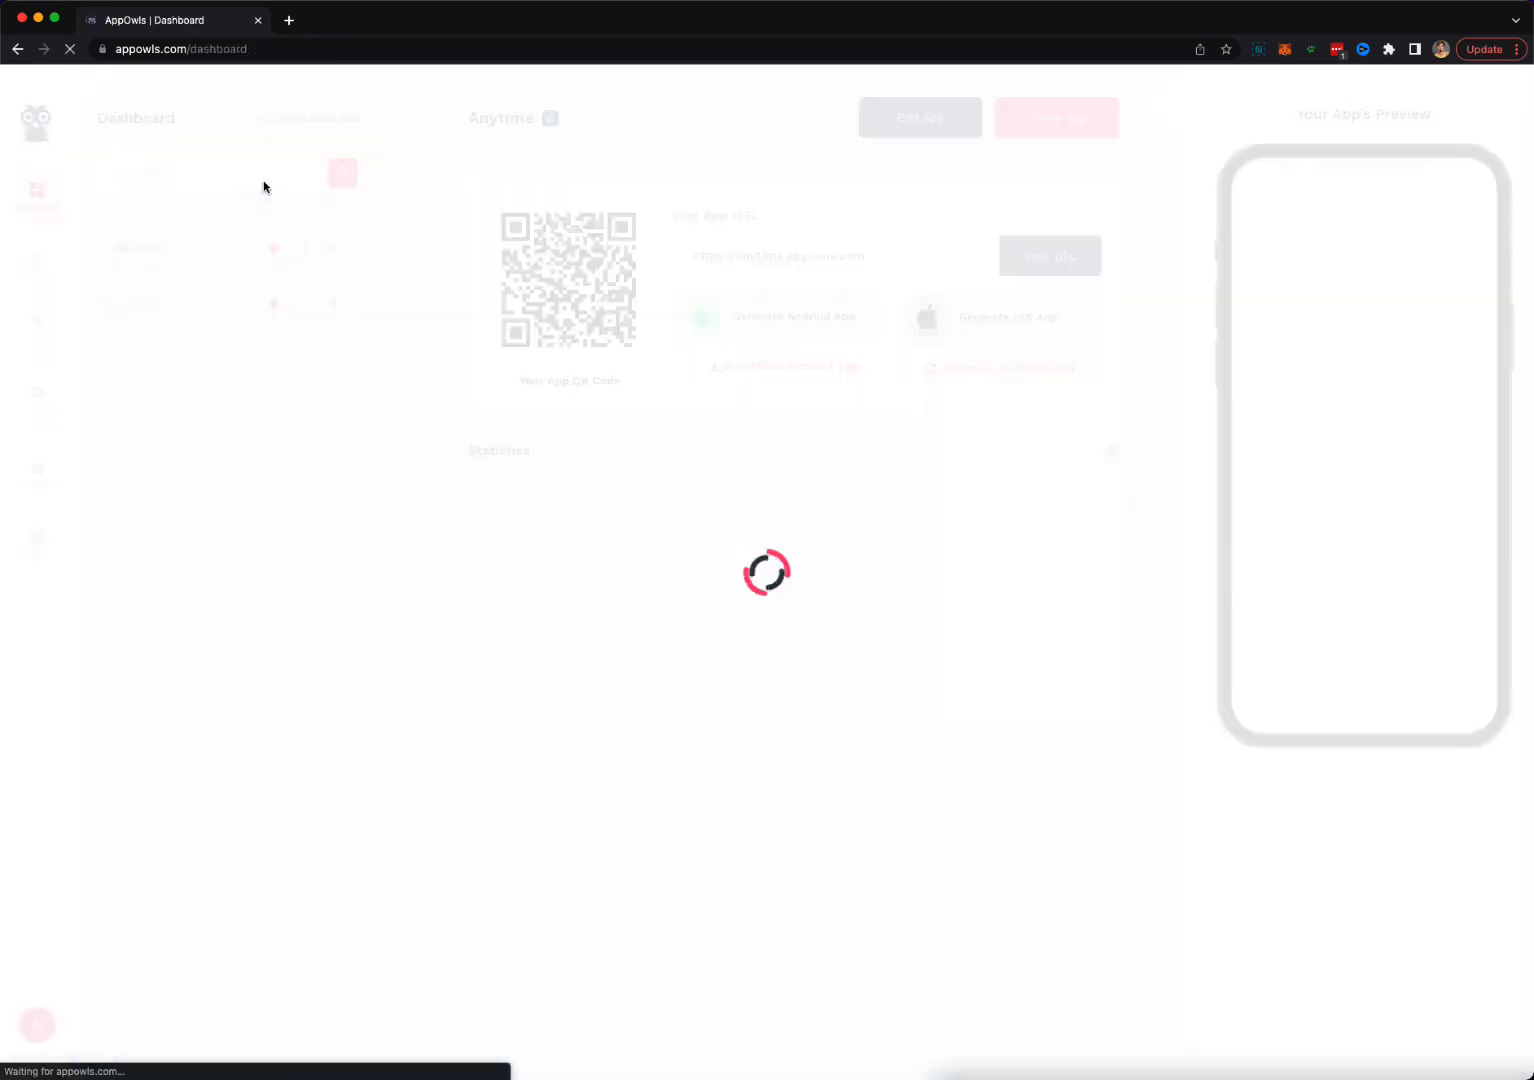
Start a new manual app and select the Bread Shops template.
click(290, 125)
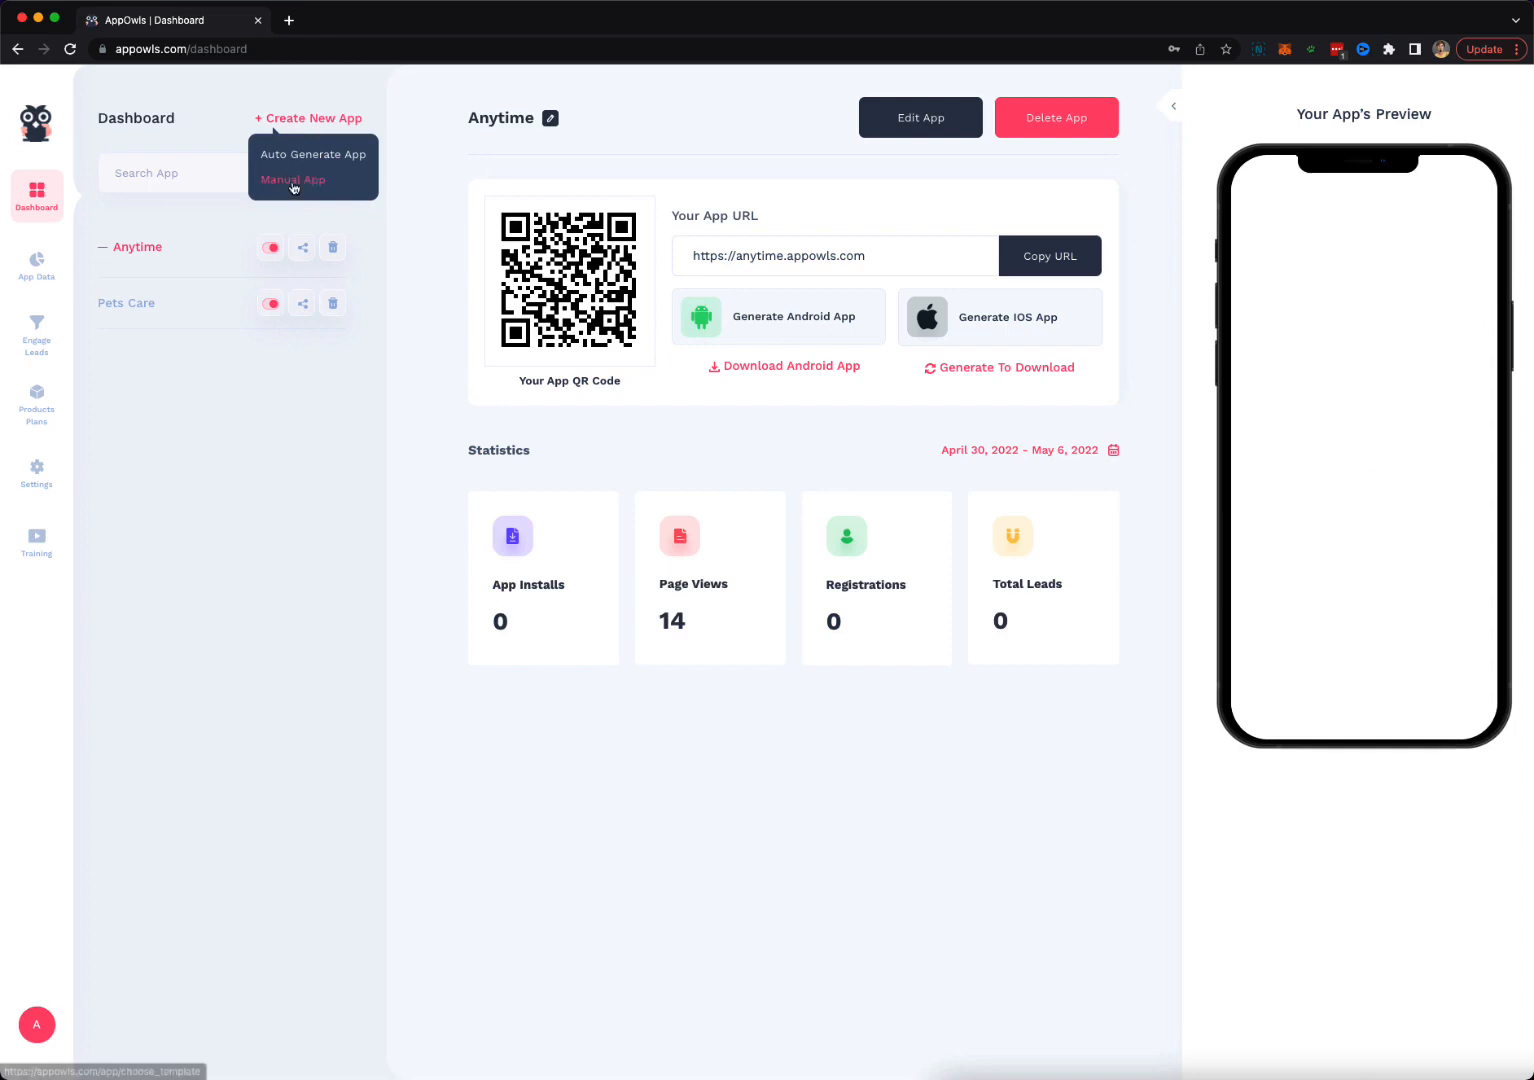
click(293, 184)
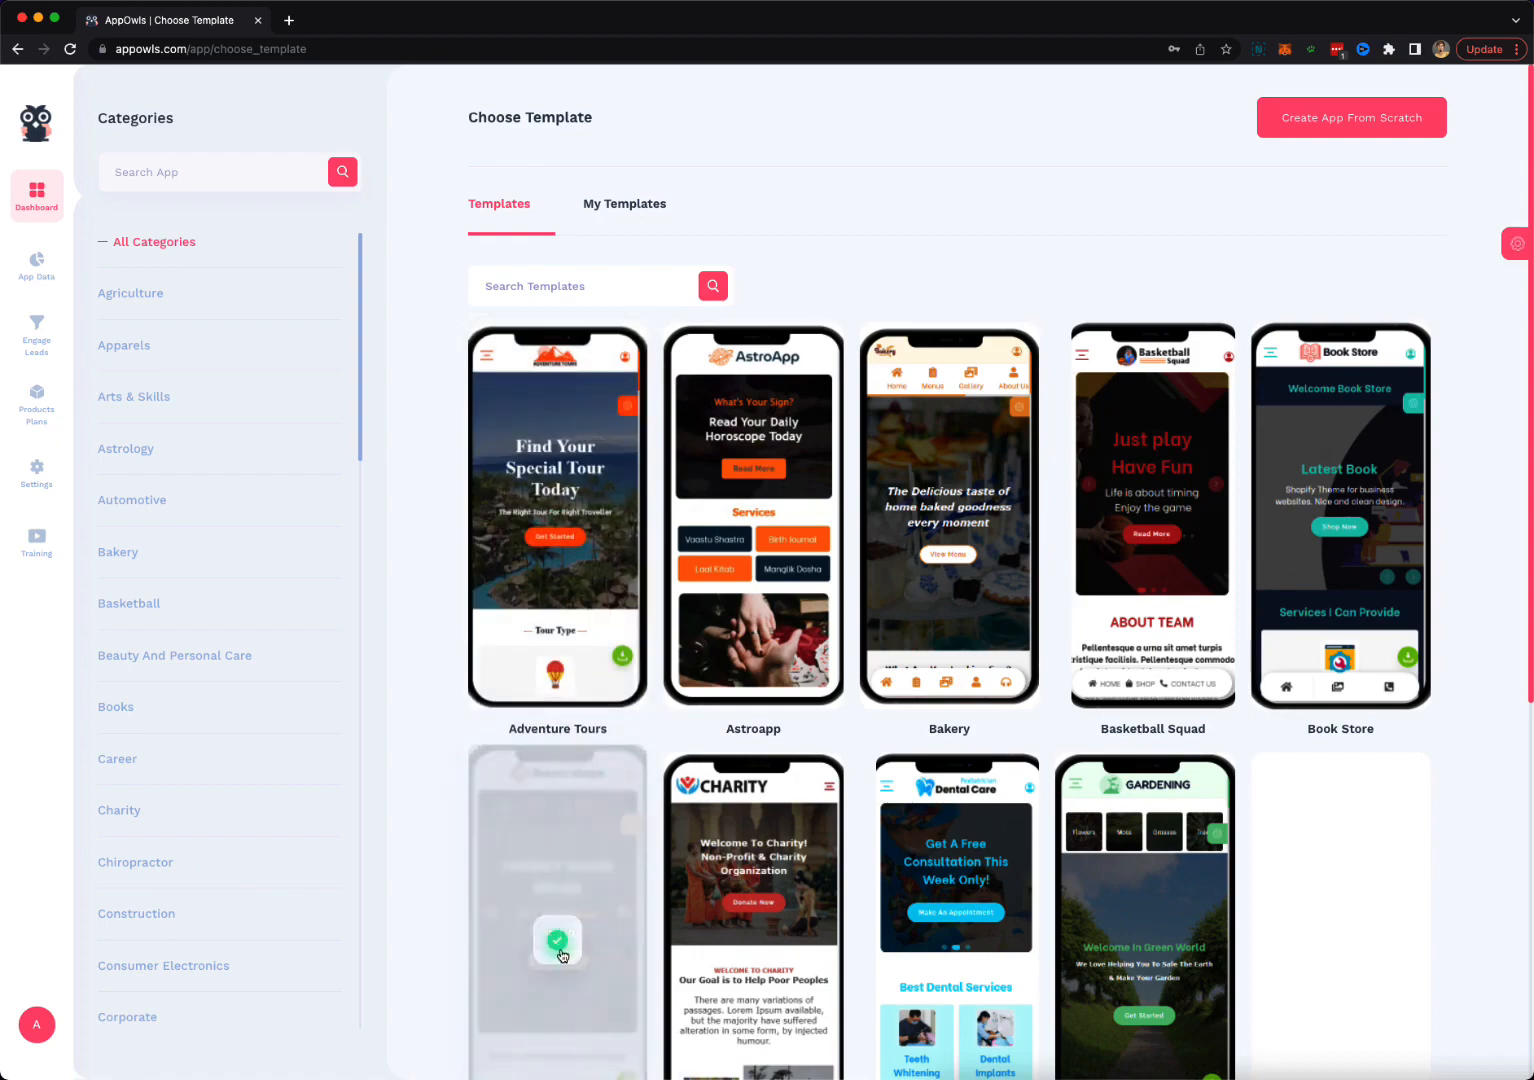
click(559, 945)
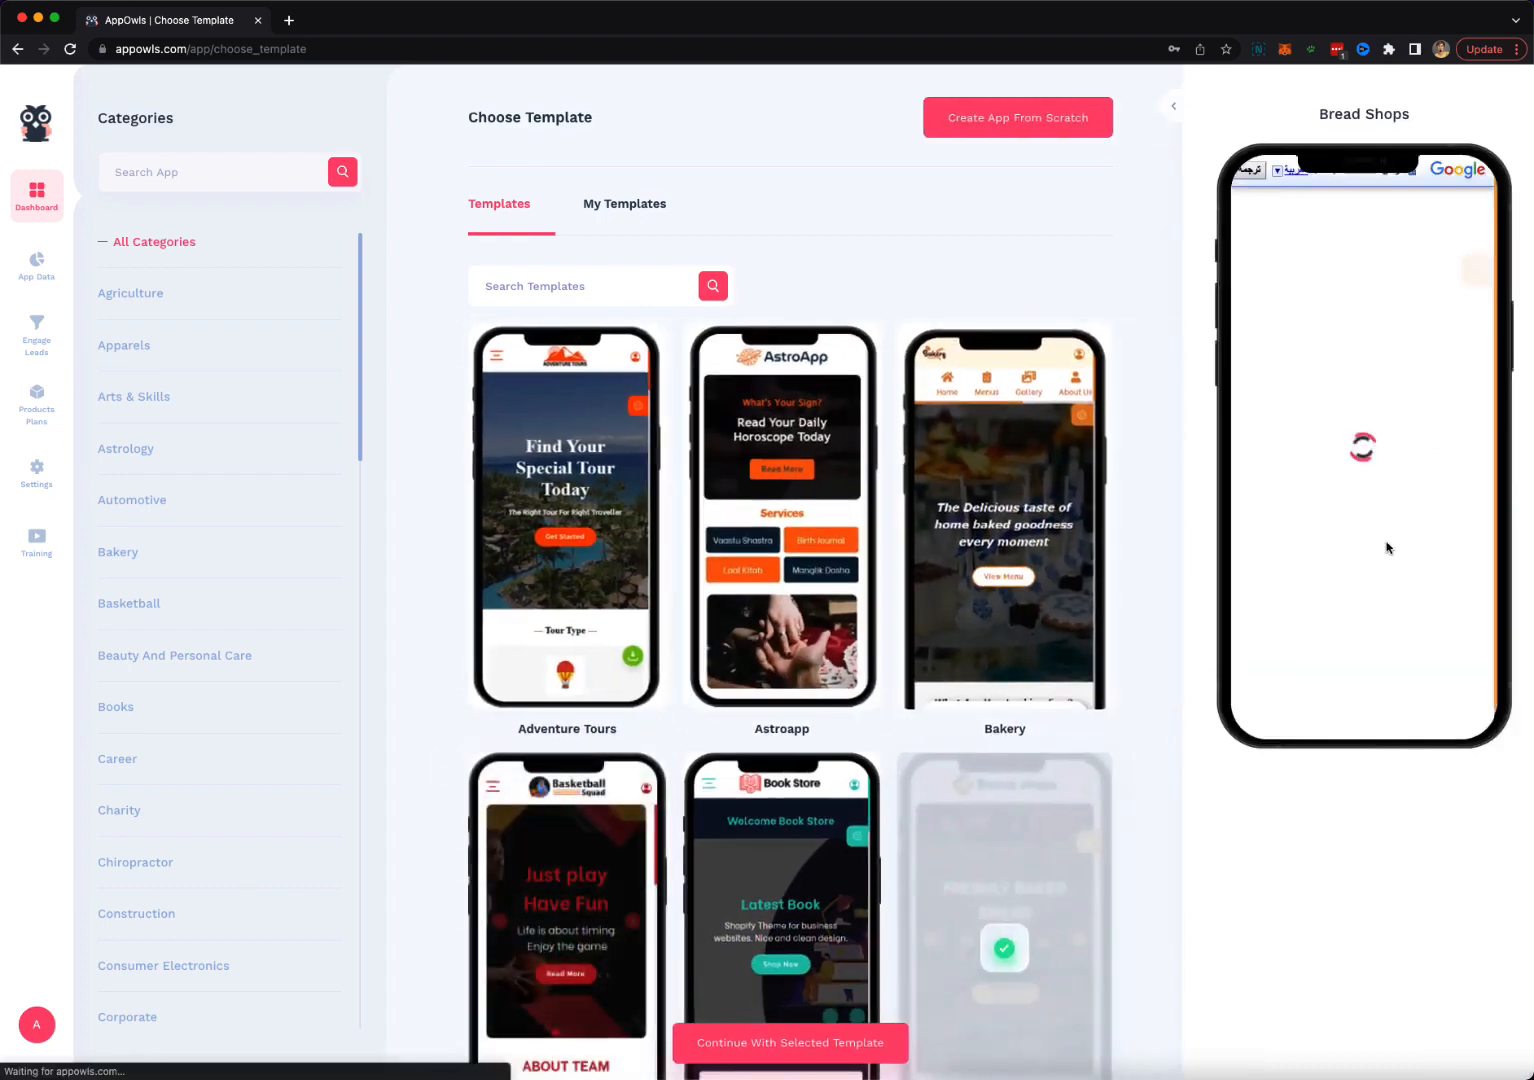
Look through the Bread Shops template's preview and its navigation menu, and continue with that template.
scroll(1382, 529, down, 15)
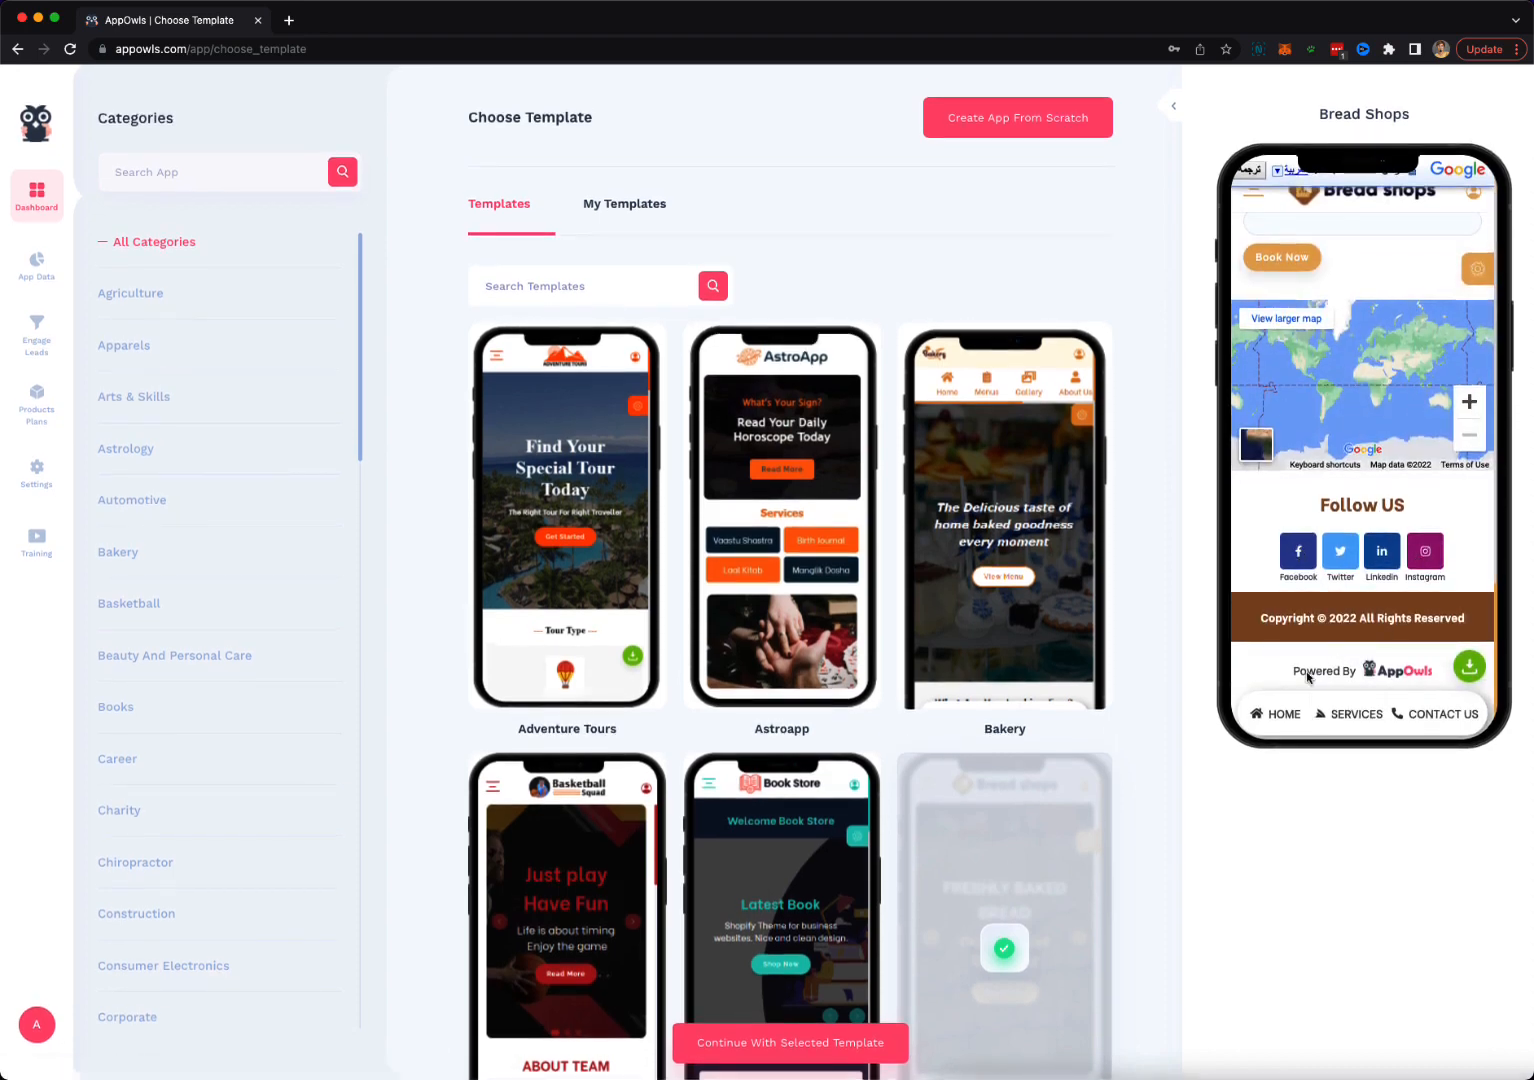
scroll(1362, 632, up, 1)
scroll(1362, 632, up, 6)
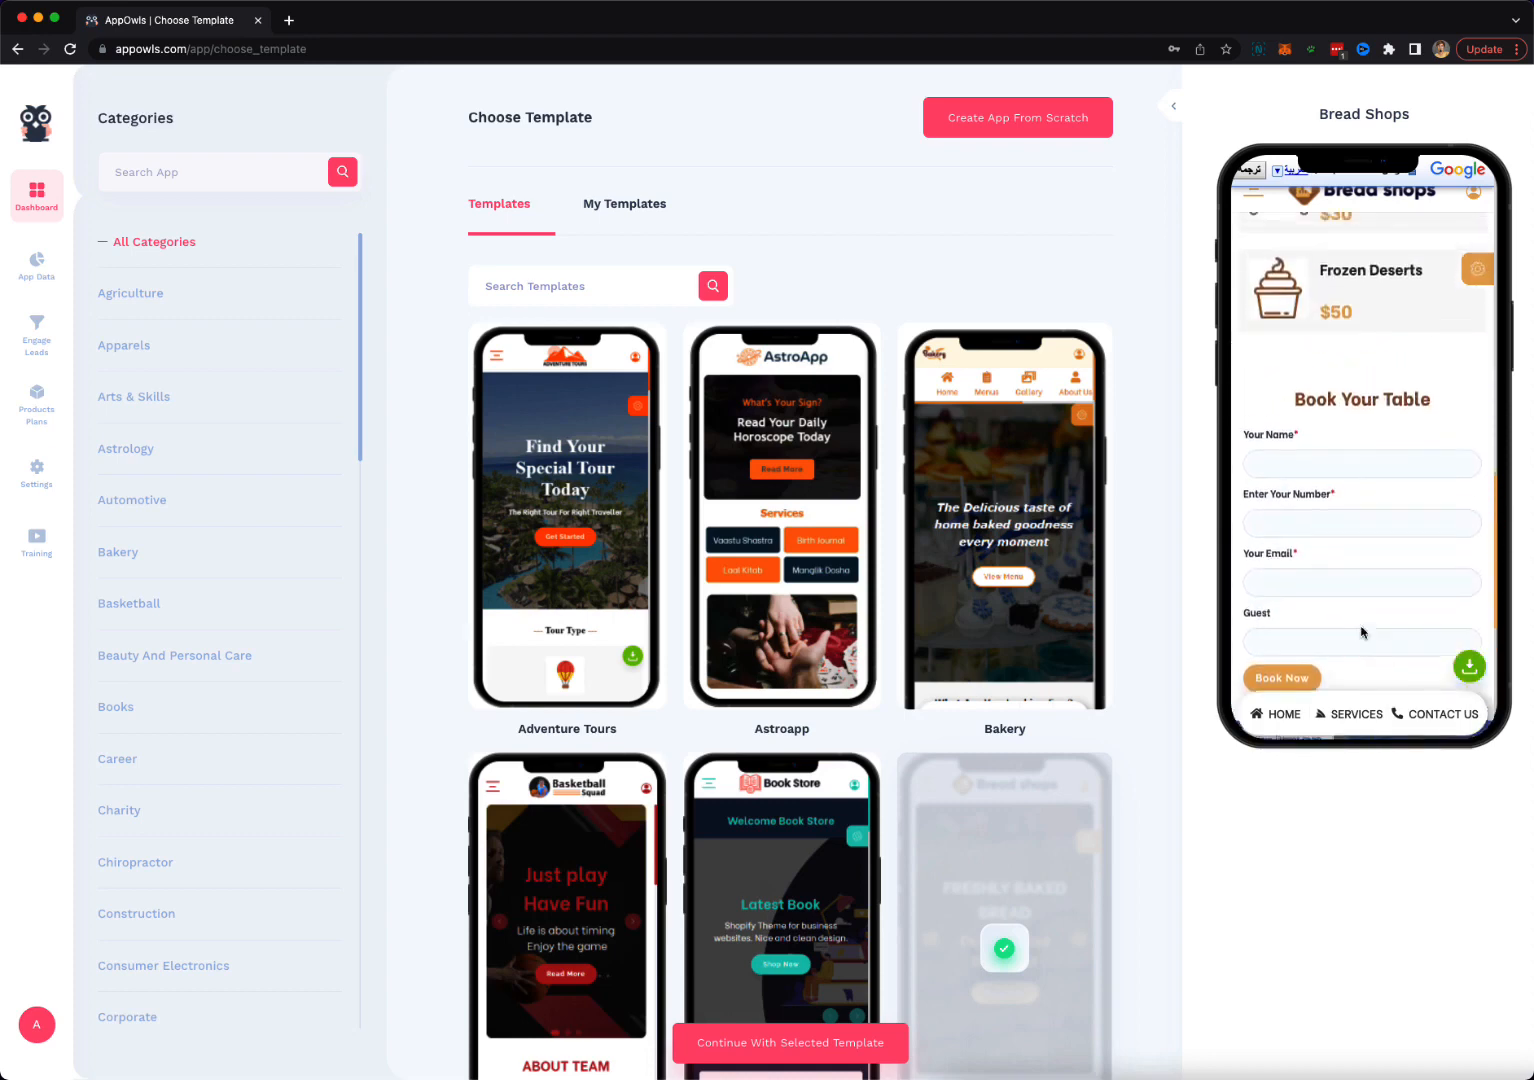
scroll(1353, 541, up, 10)
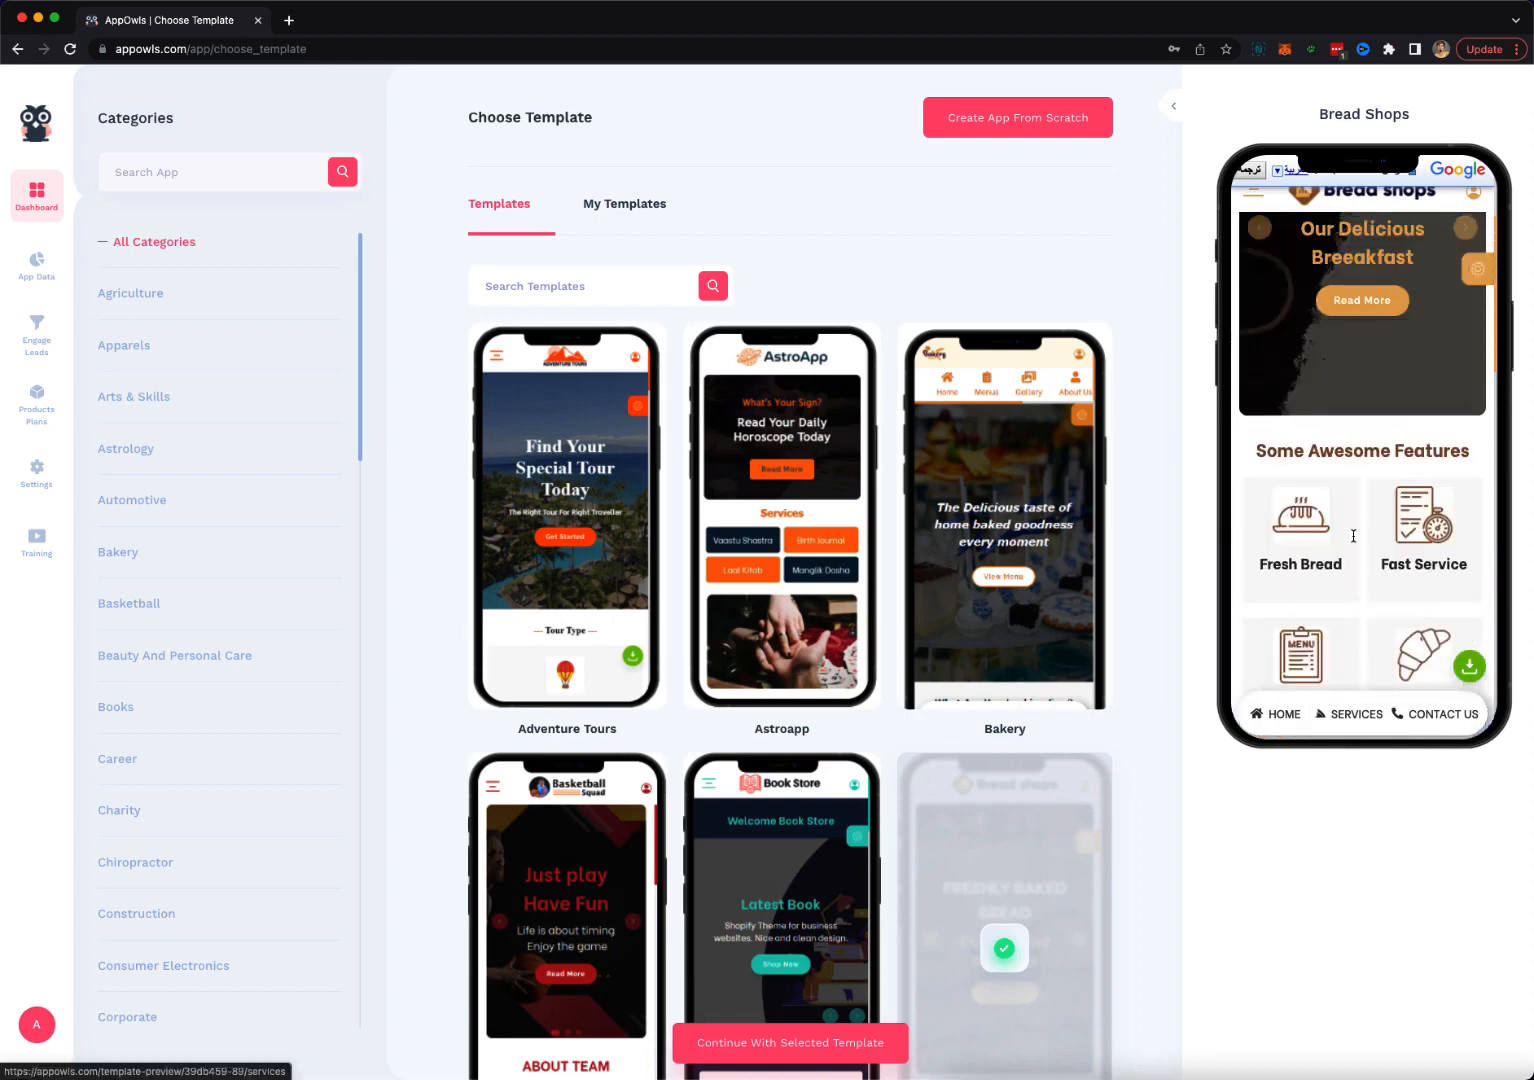
click(1253, 205)
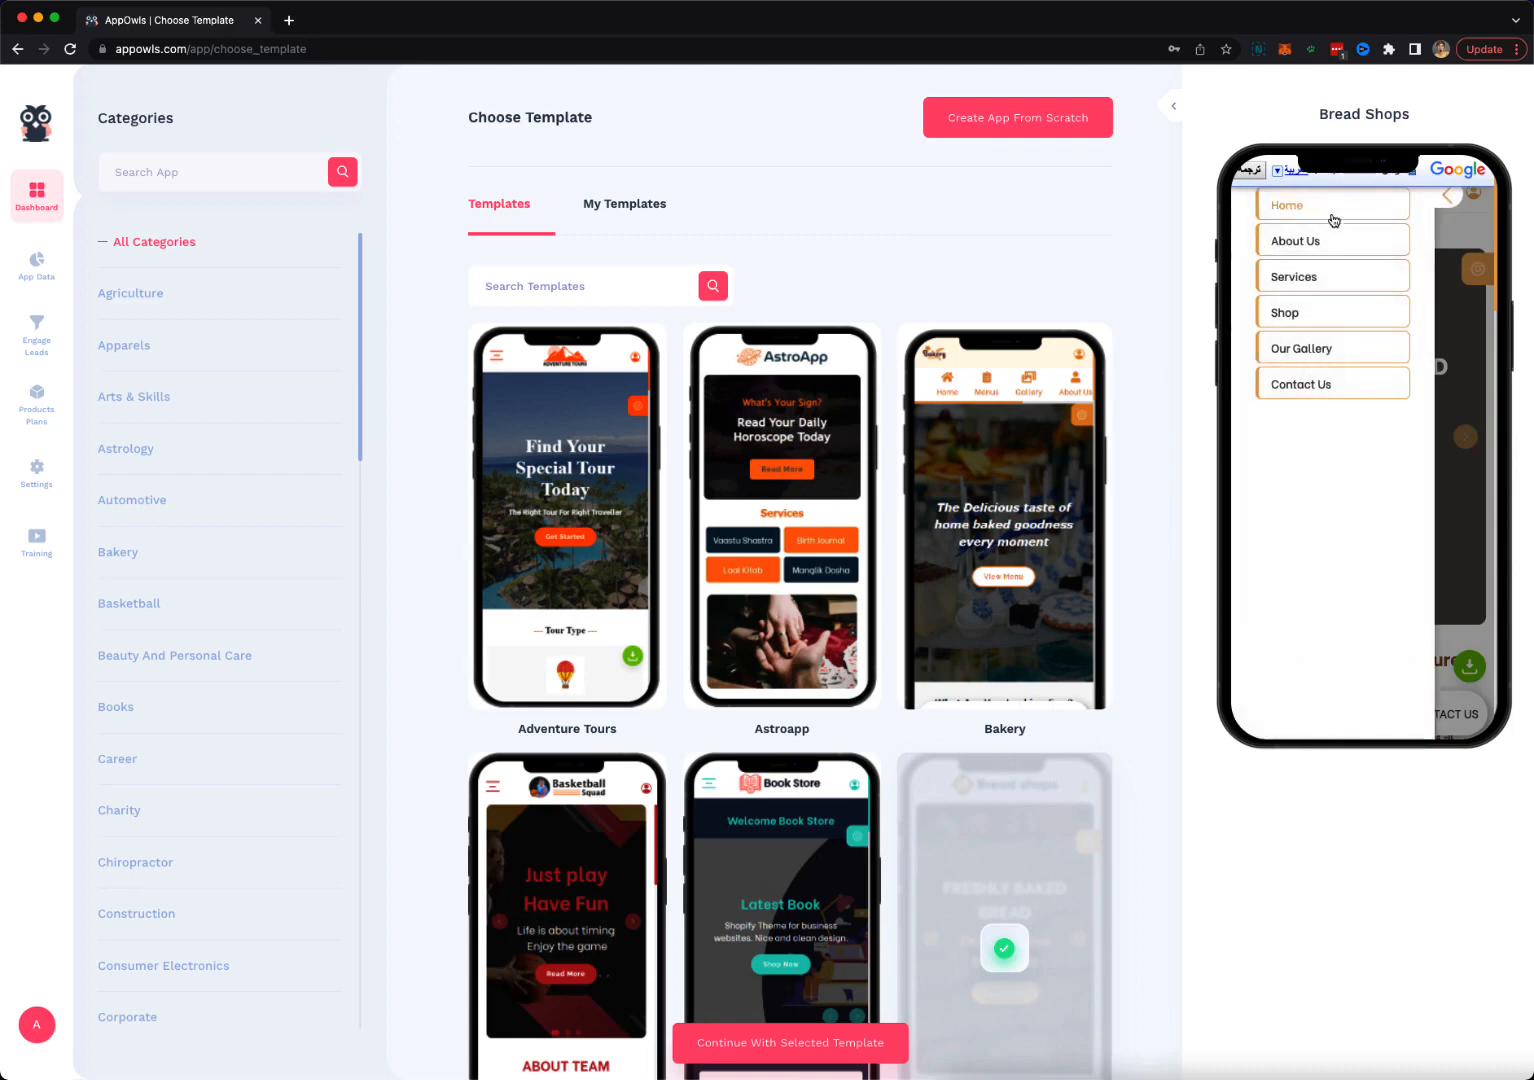
click(1452, 200)
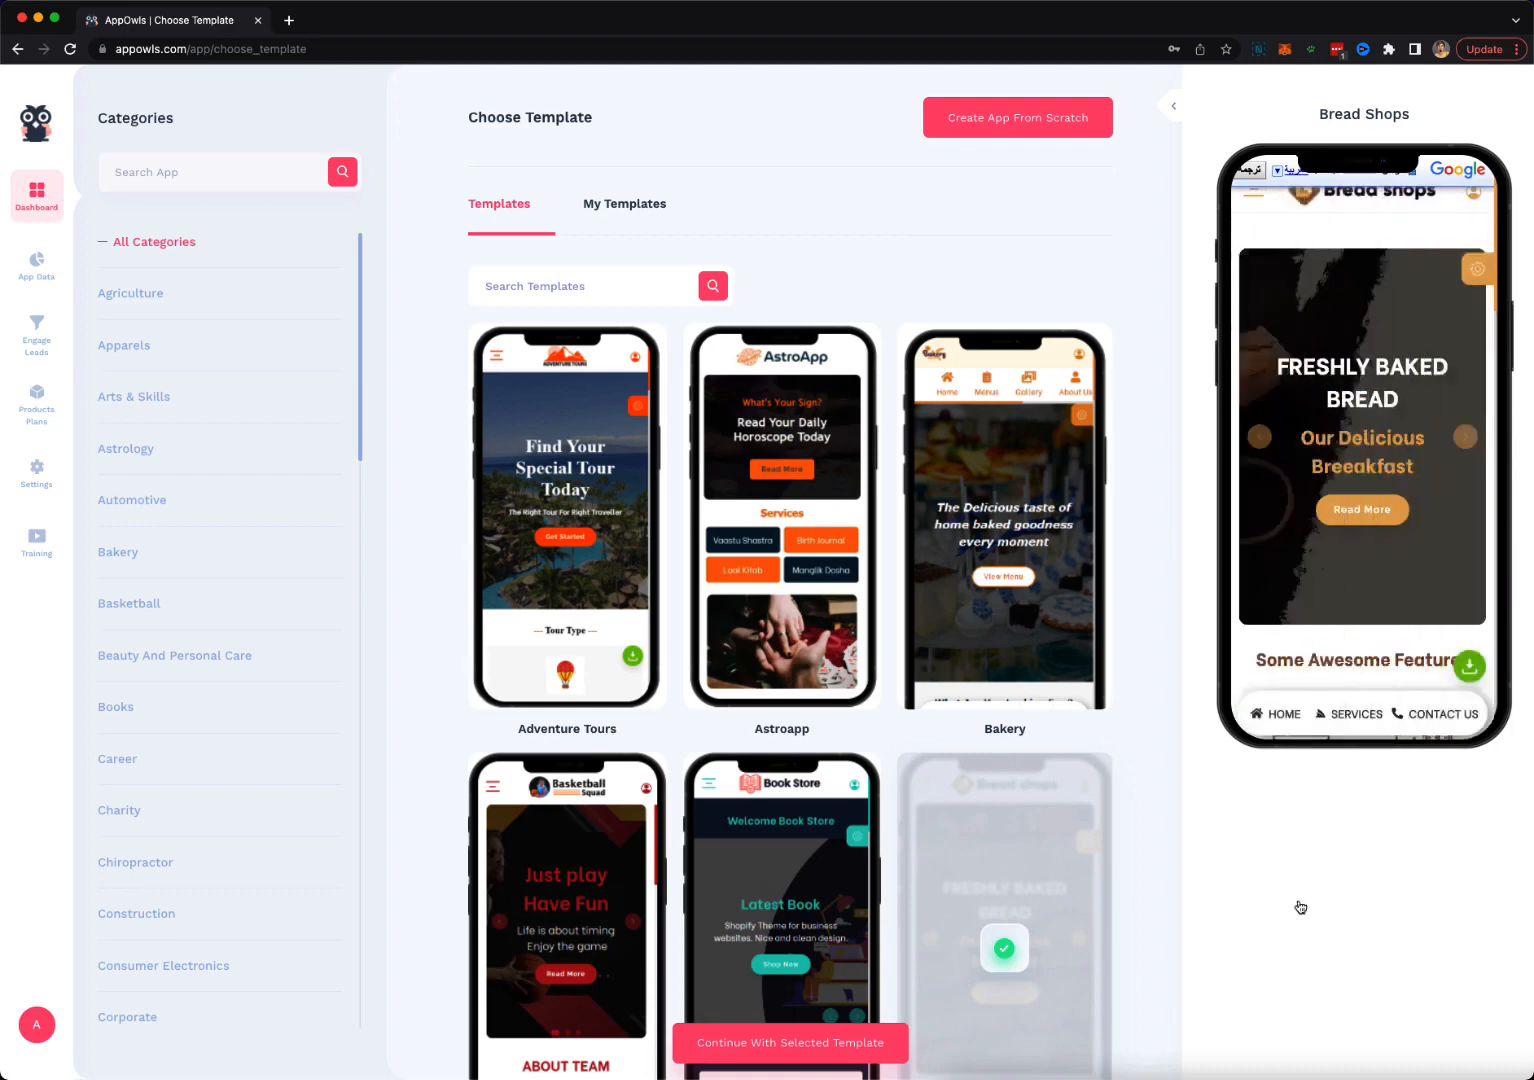
click(767, 1050)
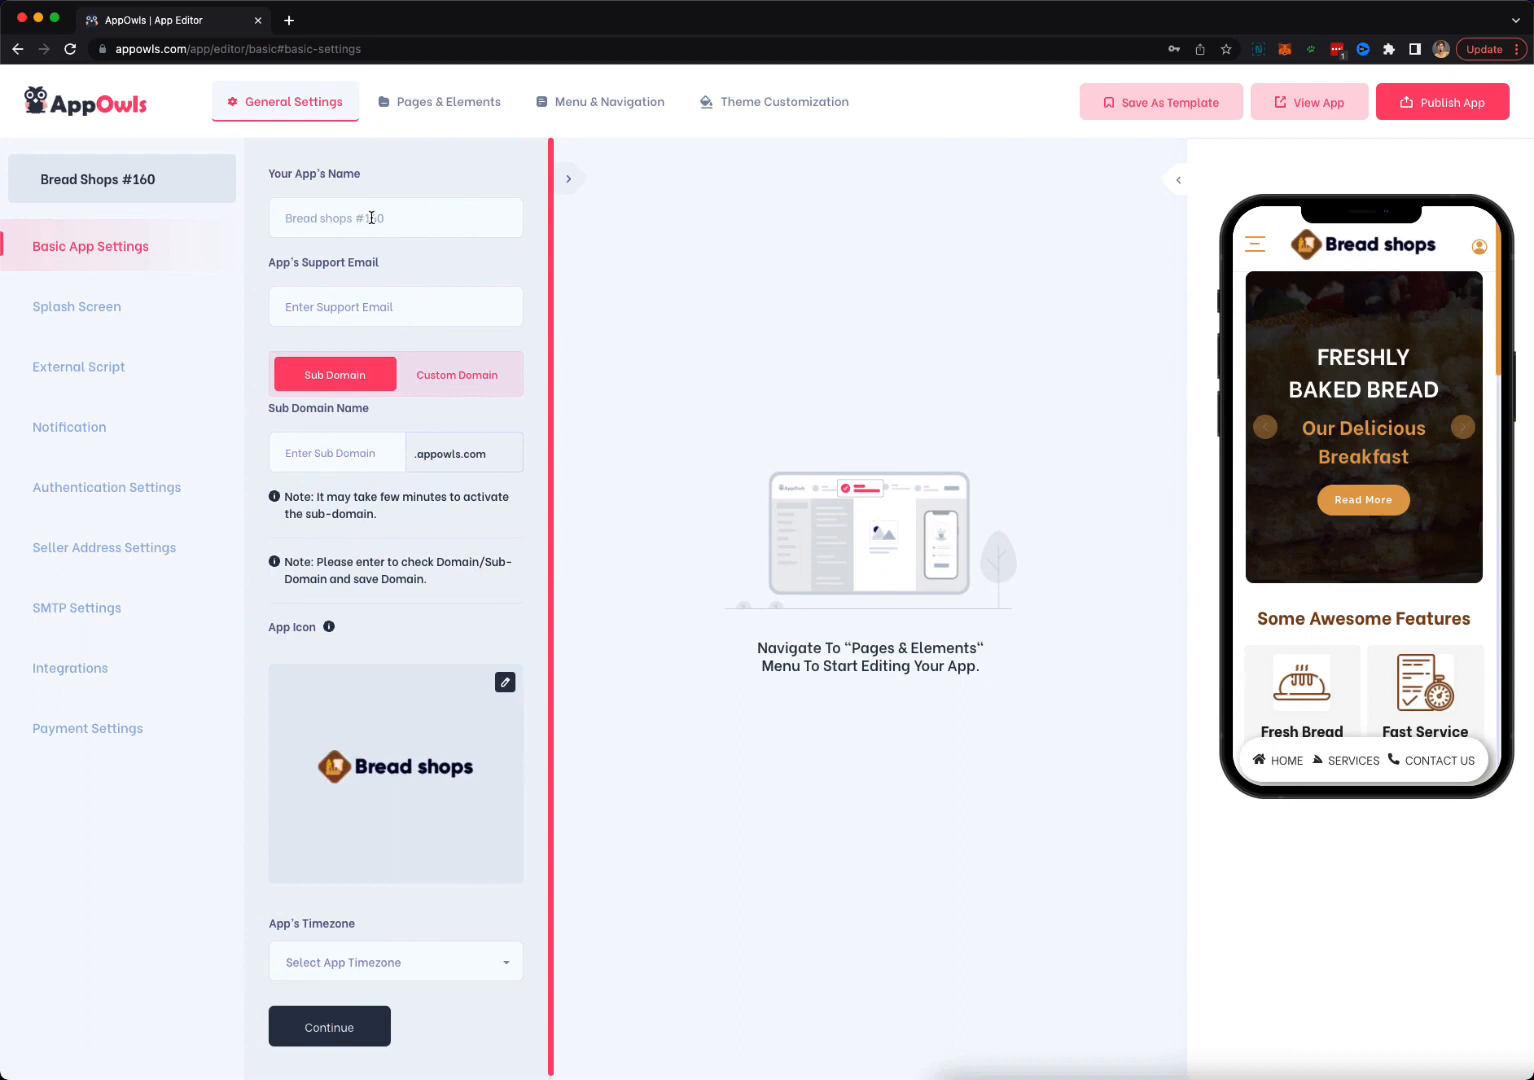
Examine the basic app settings, including the support email field, sub-domain, app icon and timezone options.
click(379, 309)
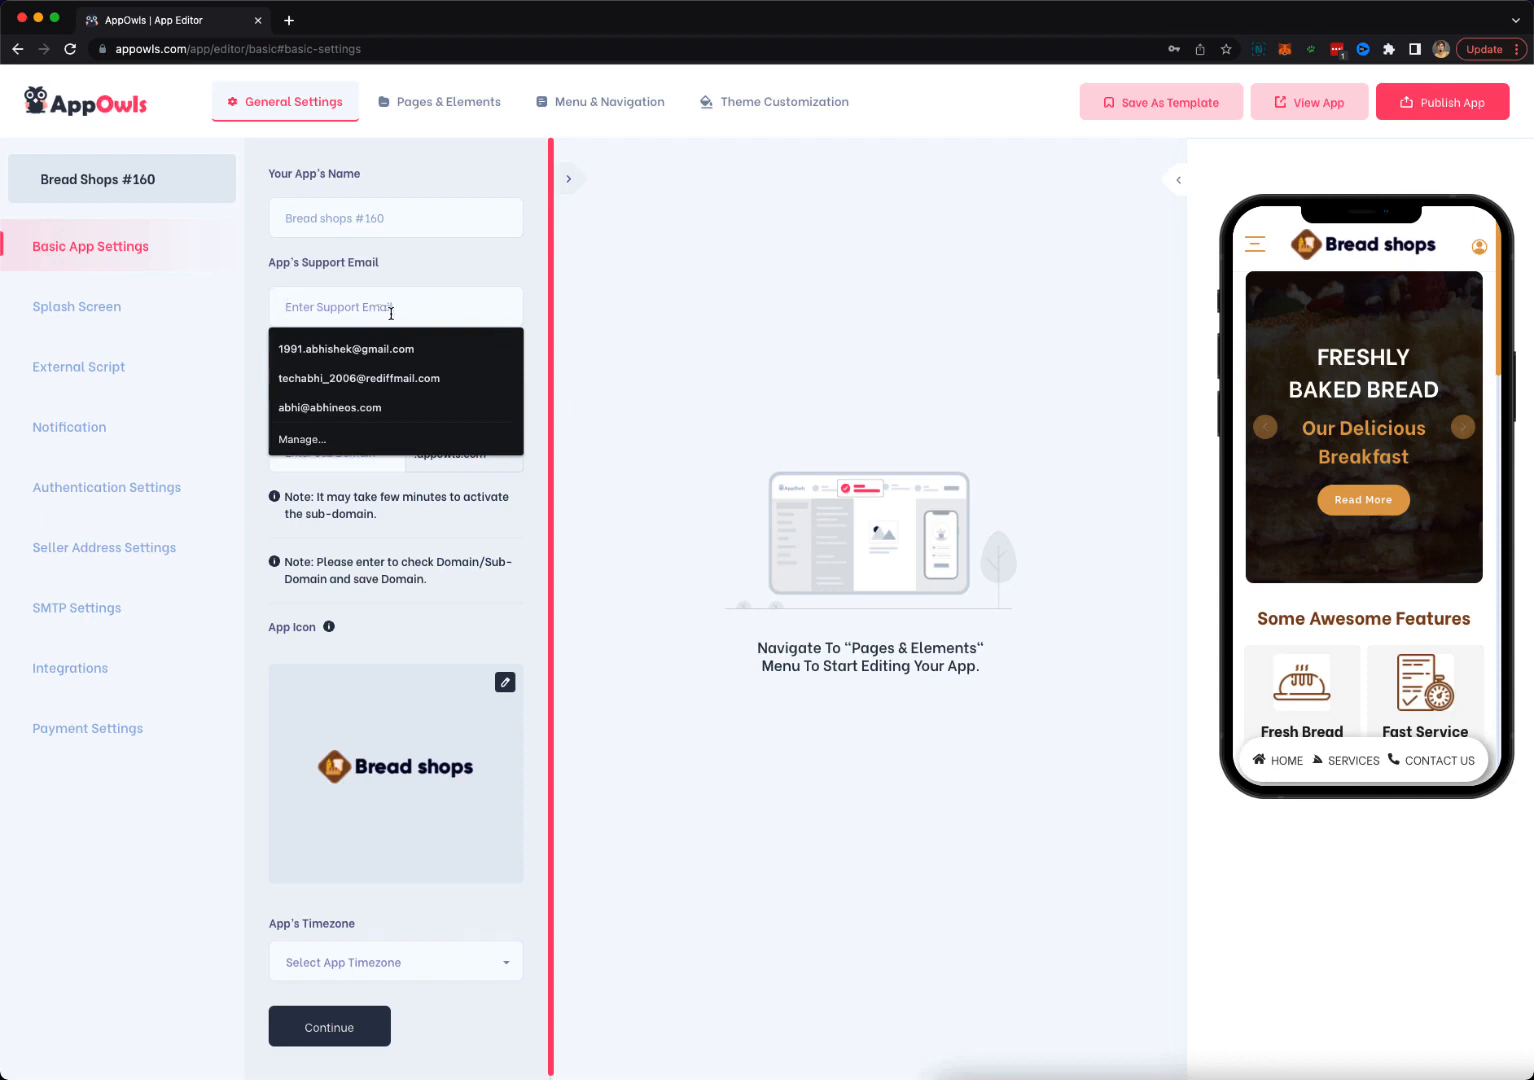
click(698, 386)
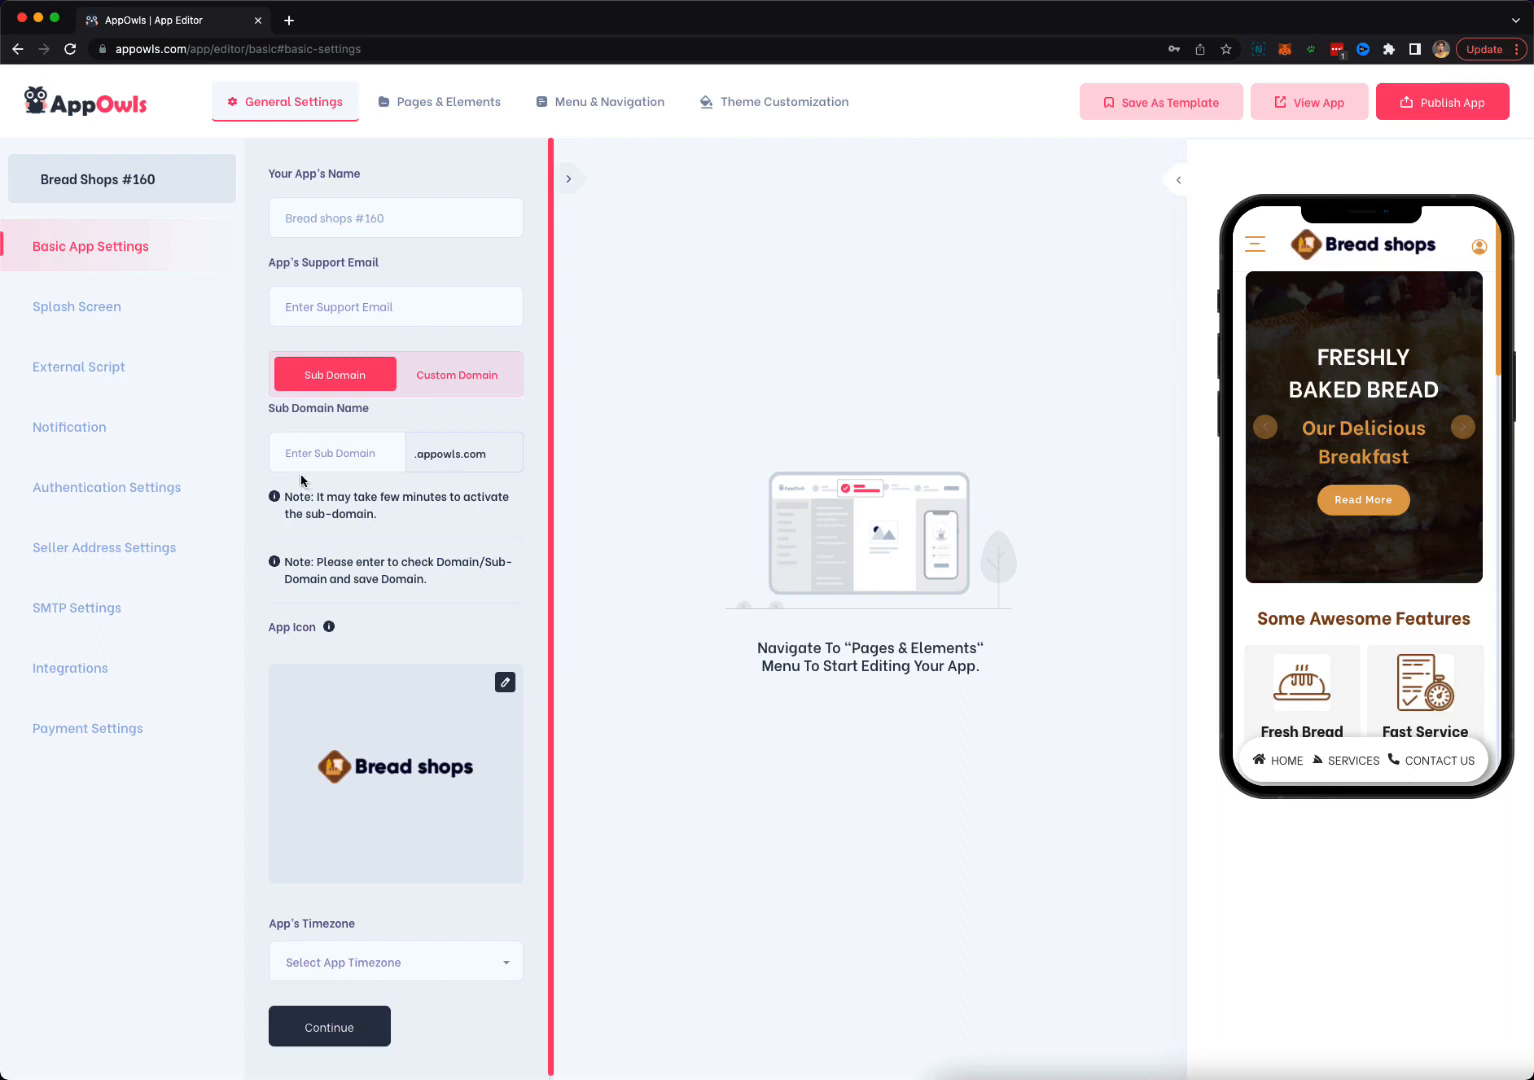
scroll(336, 760, down, 1)
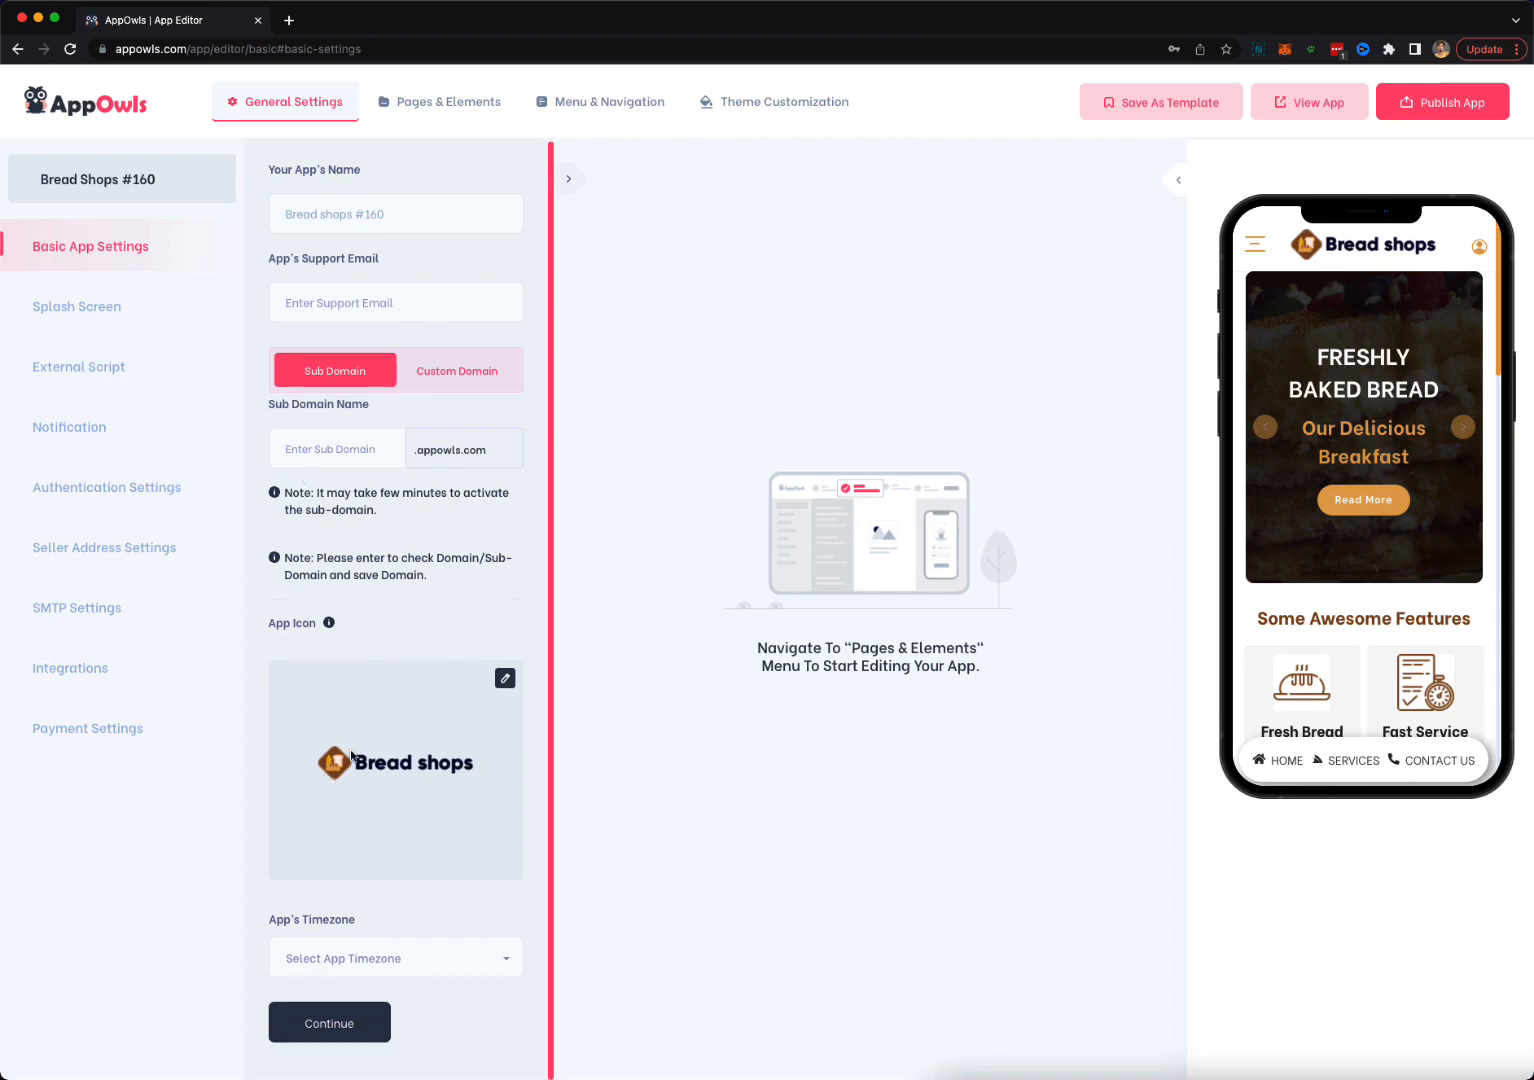
click(392, 945)
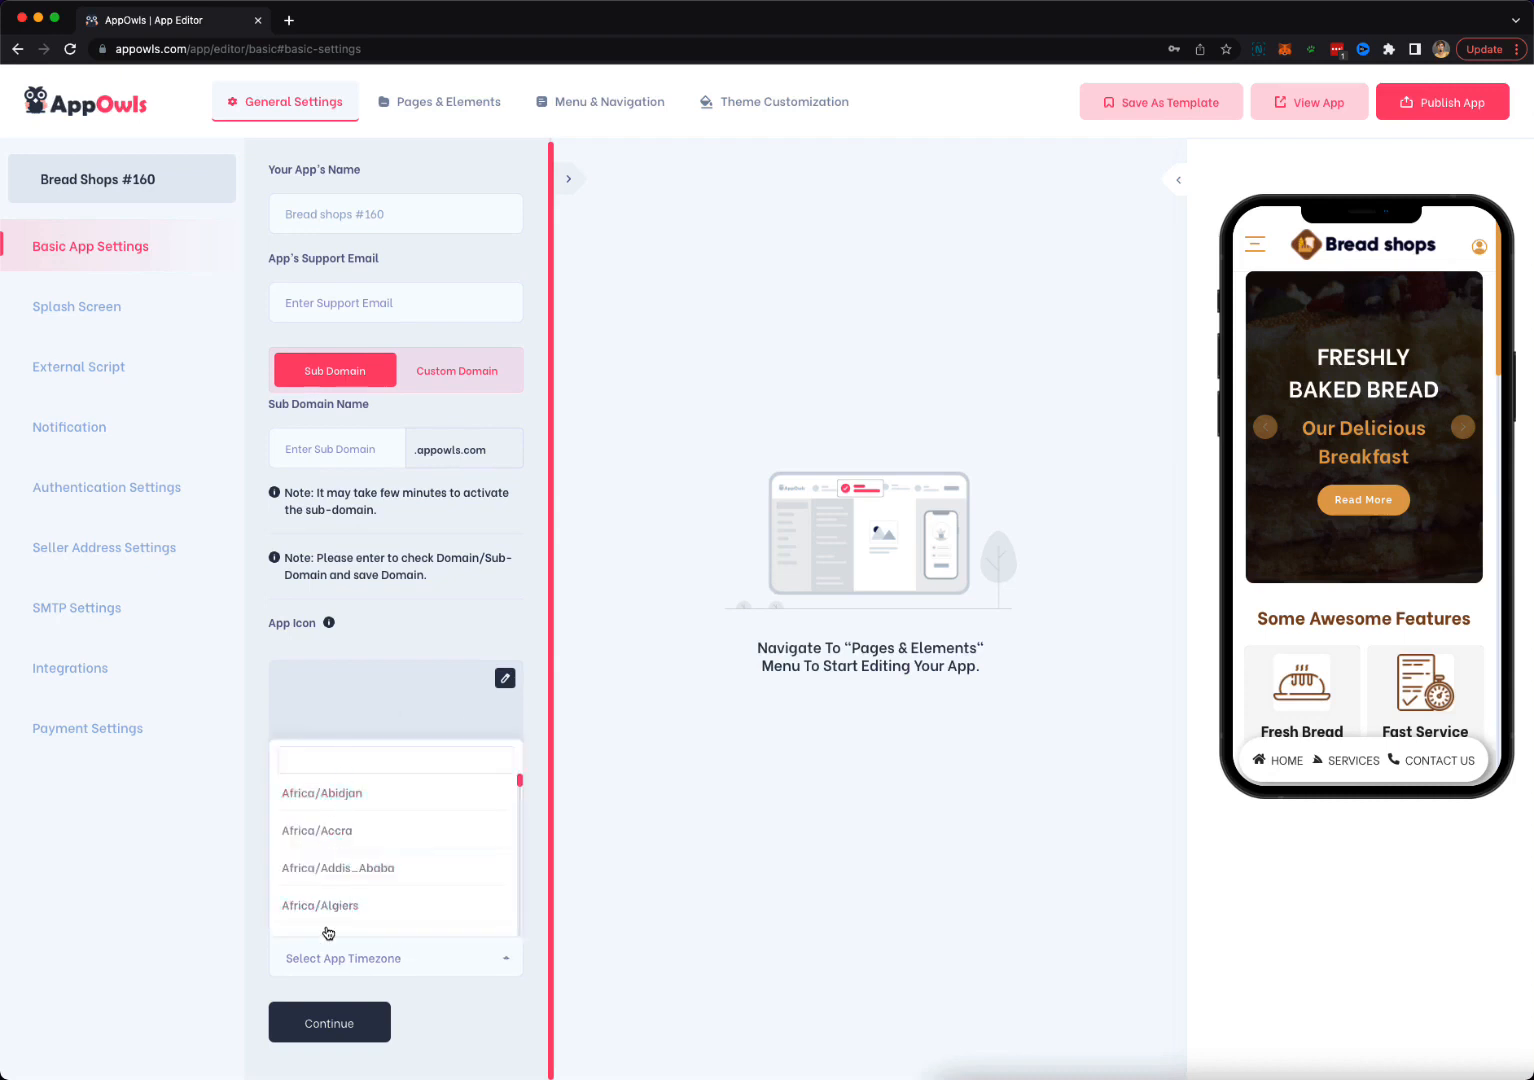
click(204, 932)
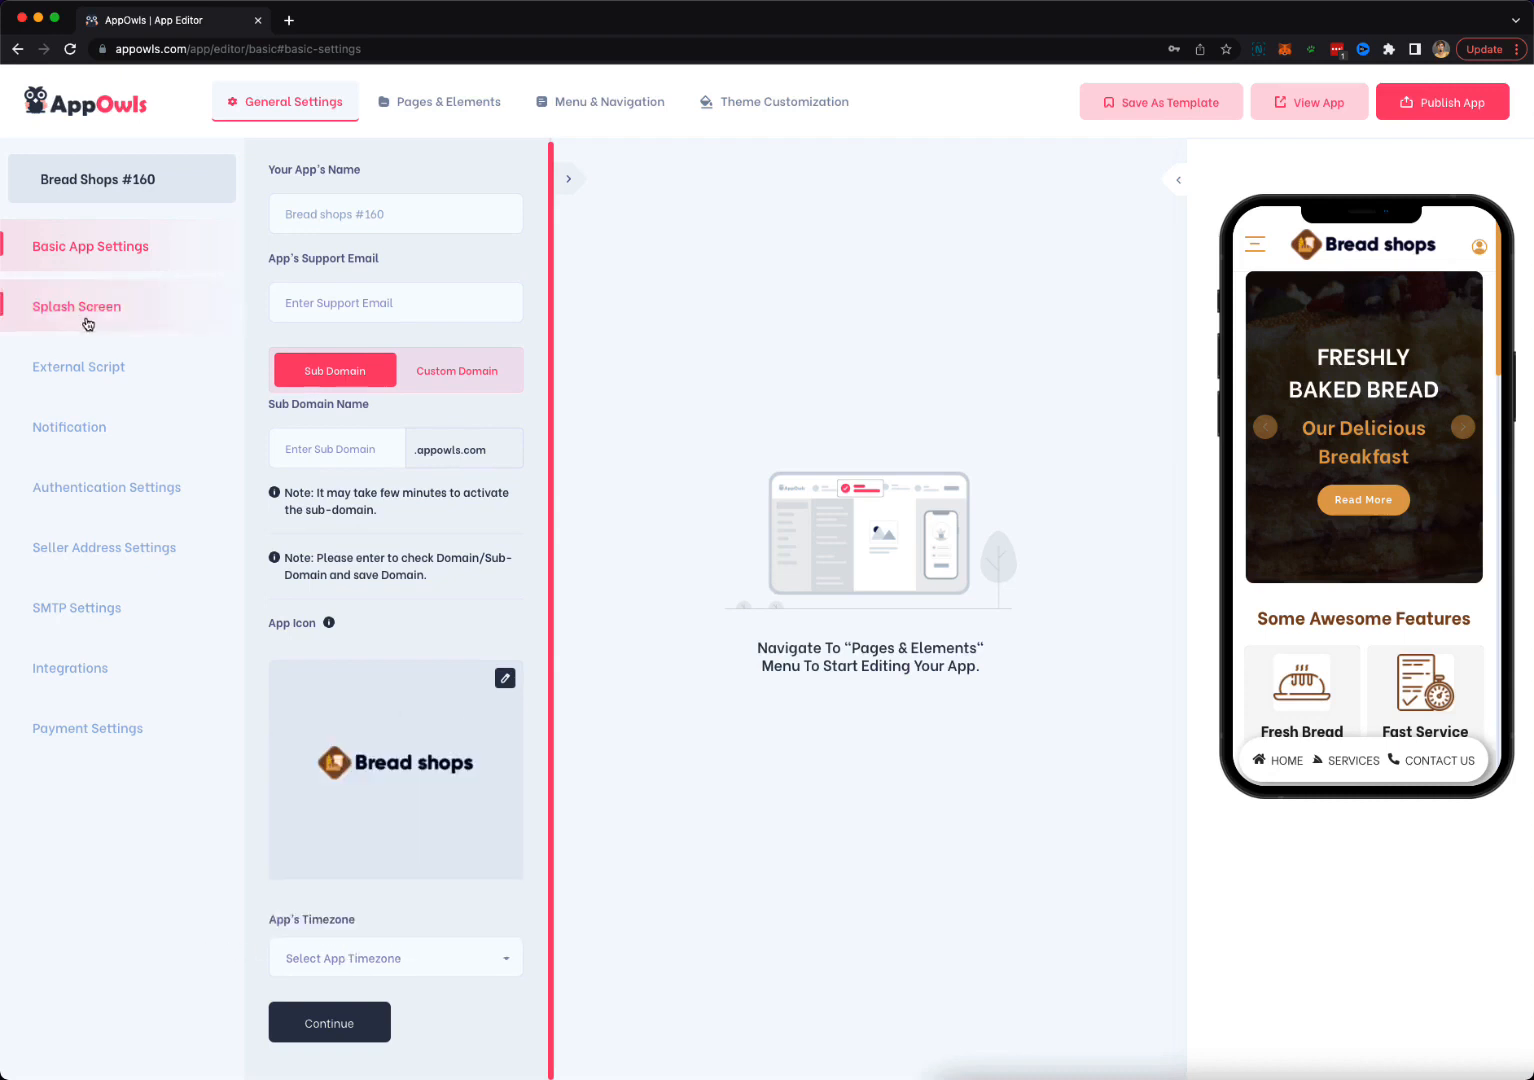
Try solid fills and gradient presets on the splash screen background, ending with the radial gradient of #a8edea and #fed6e3.
click(88, 323)
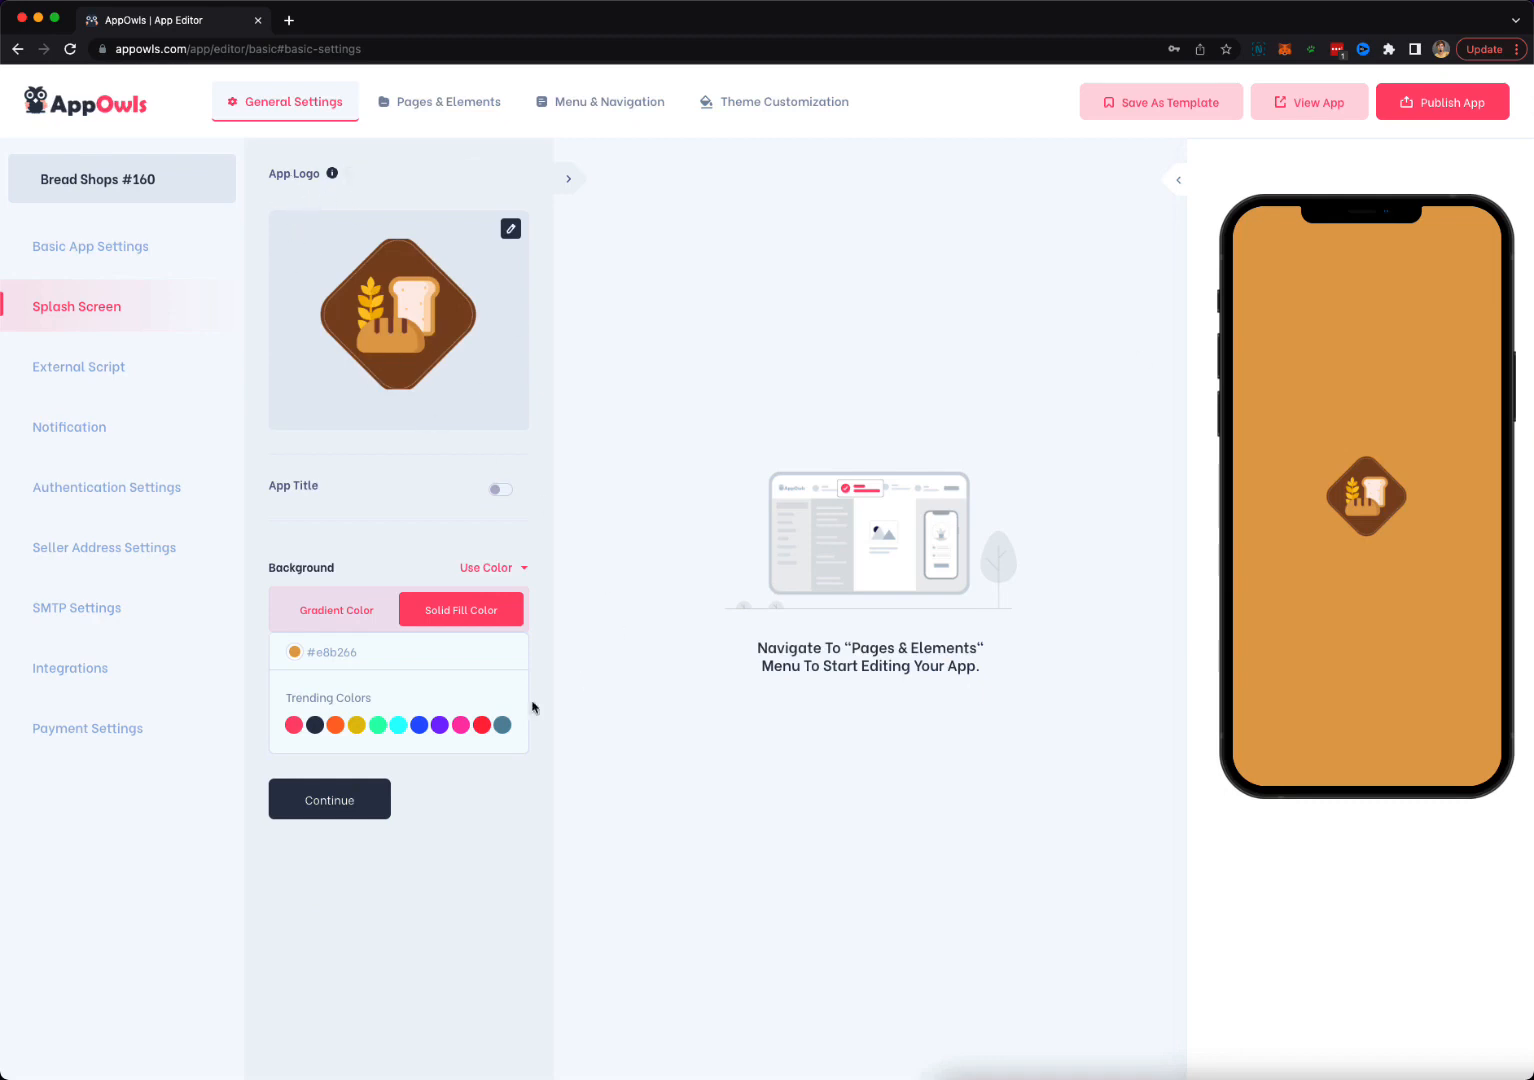
click(356, 725)
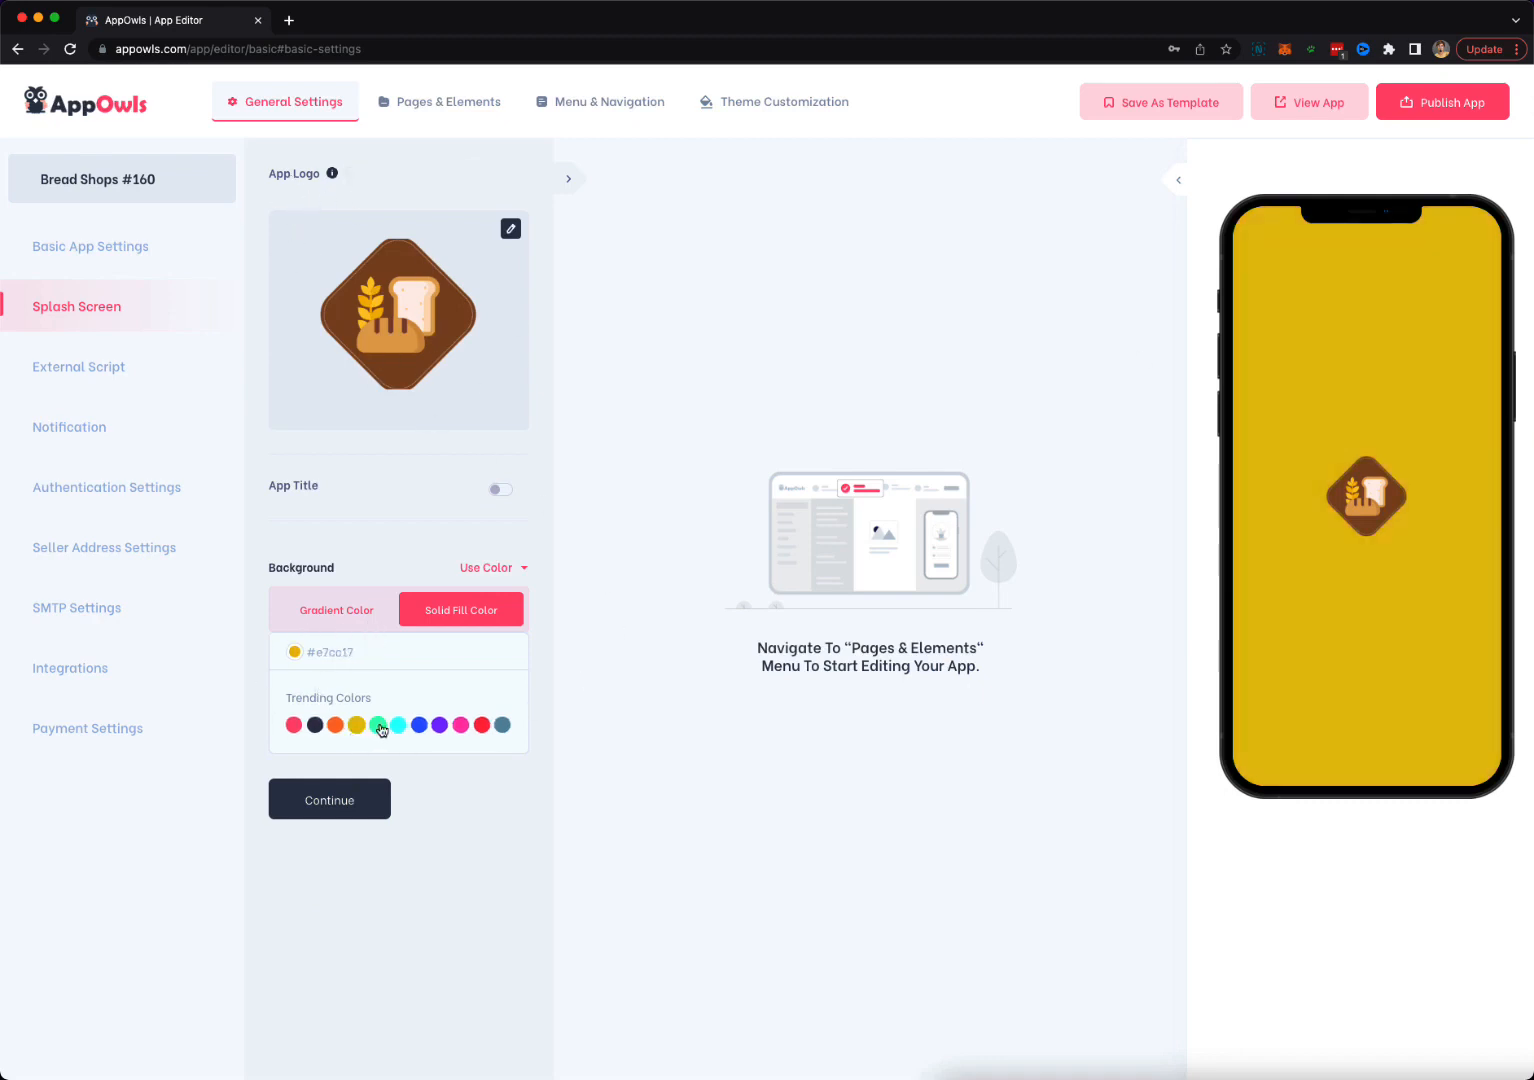
click(377, 725)
click(415, 723)
click(344, 615)
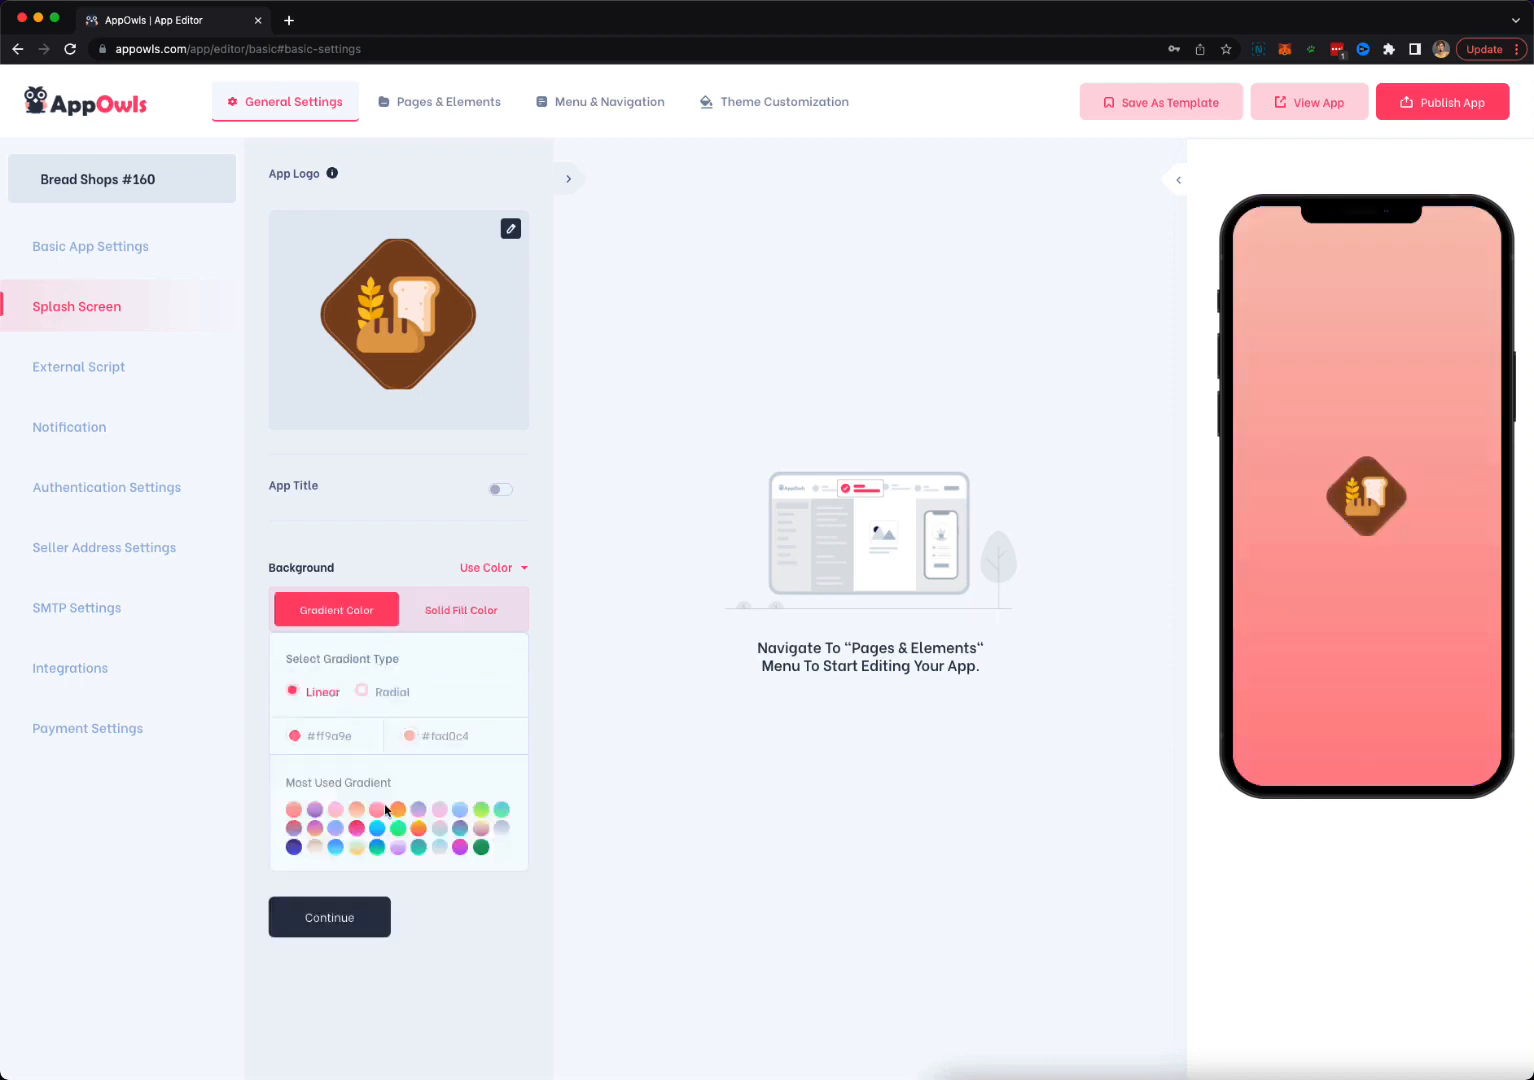
click(397, 812)
click(438, 848)
click(401, 848)
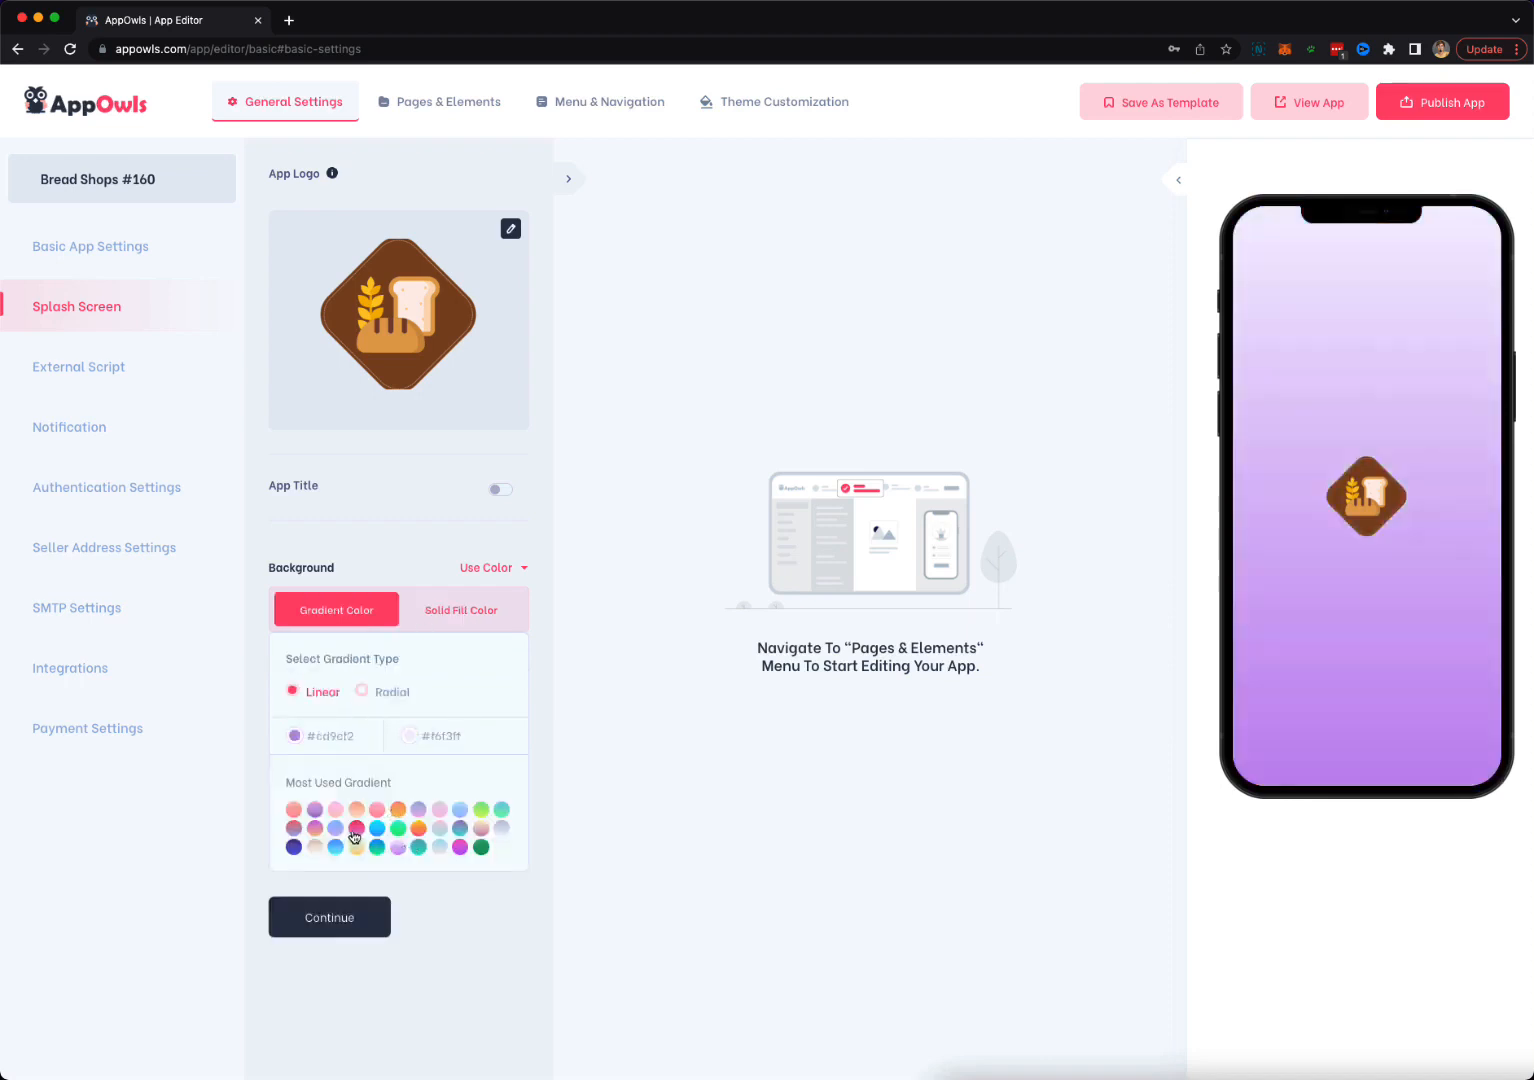
click(354, 832)
click(362, 691)
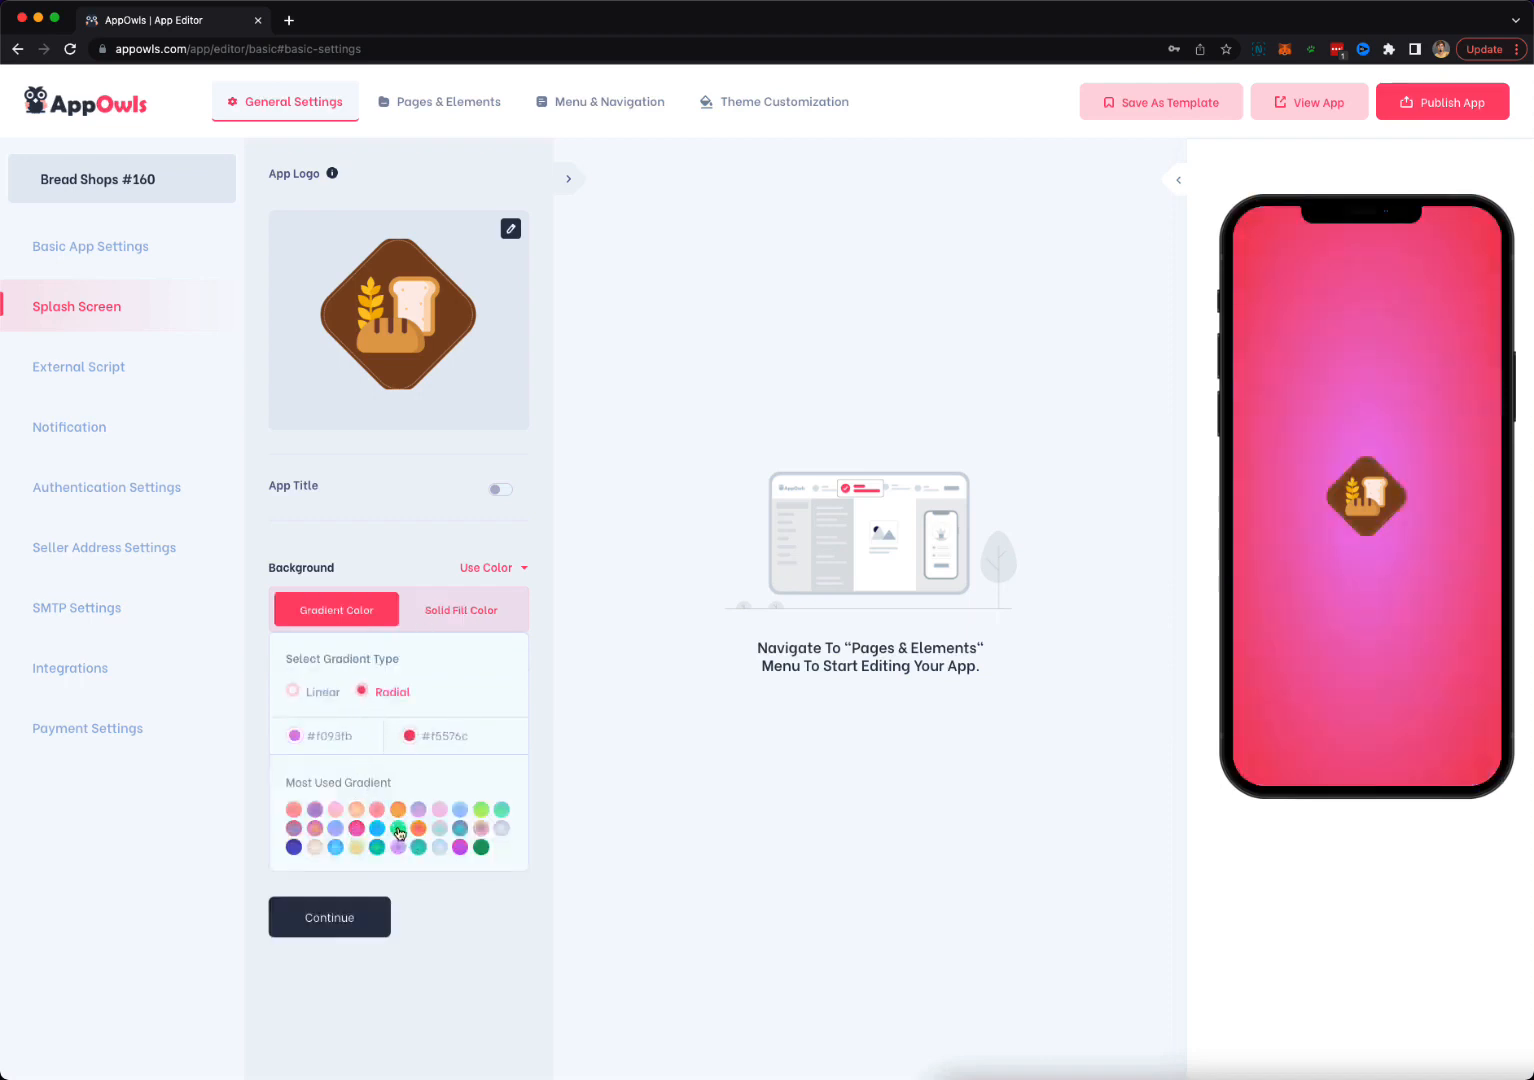
click(440, 829)
click(440, 829)
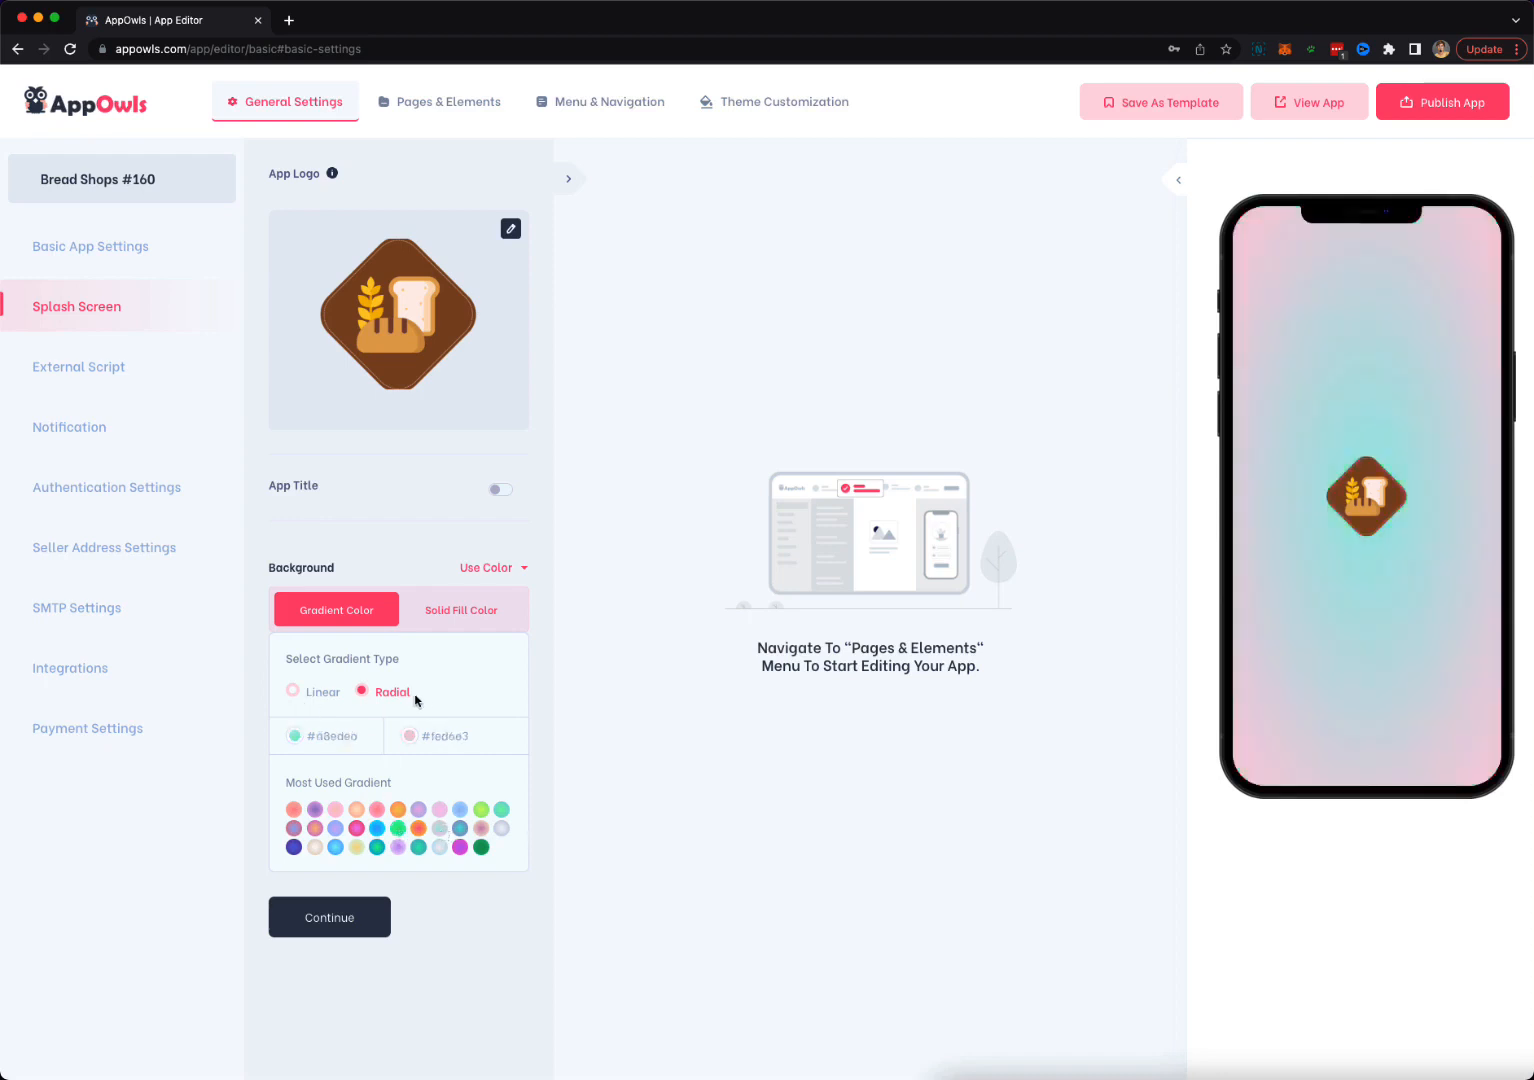
Review the external script, notification and authentication settings, switching cookie consent on and off and the installation bar off and on.
click(112, 366)
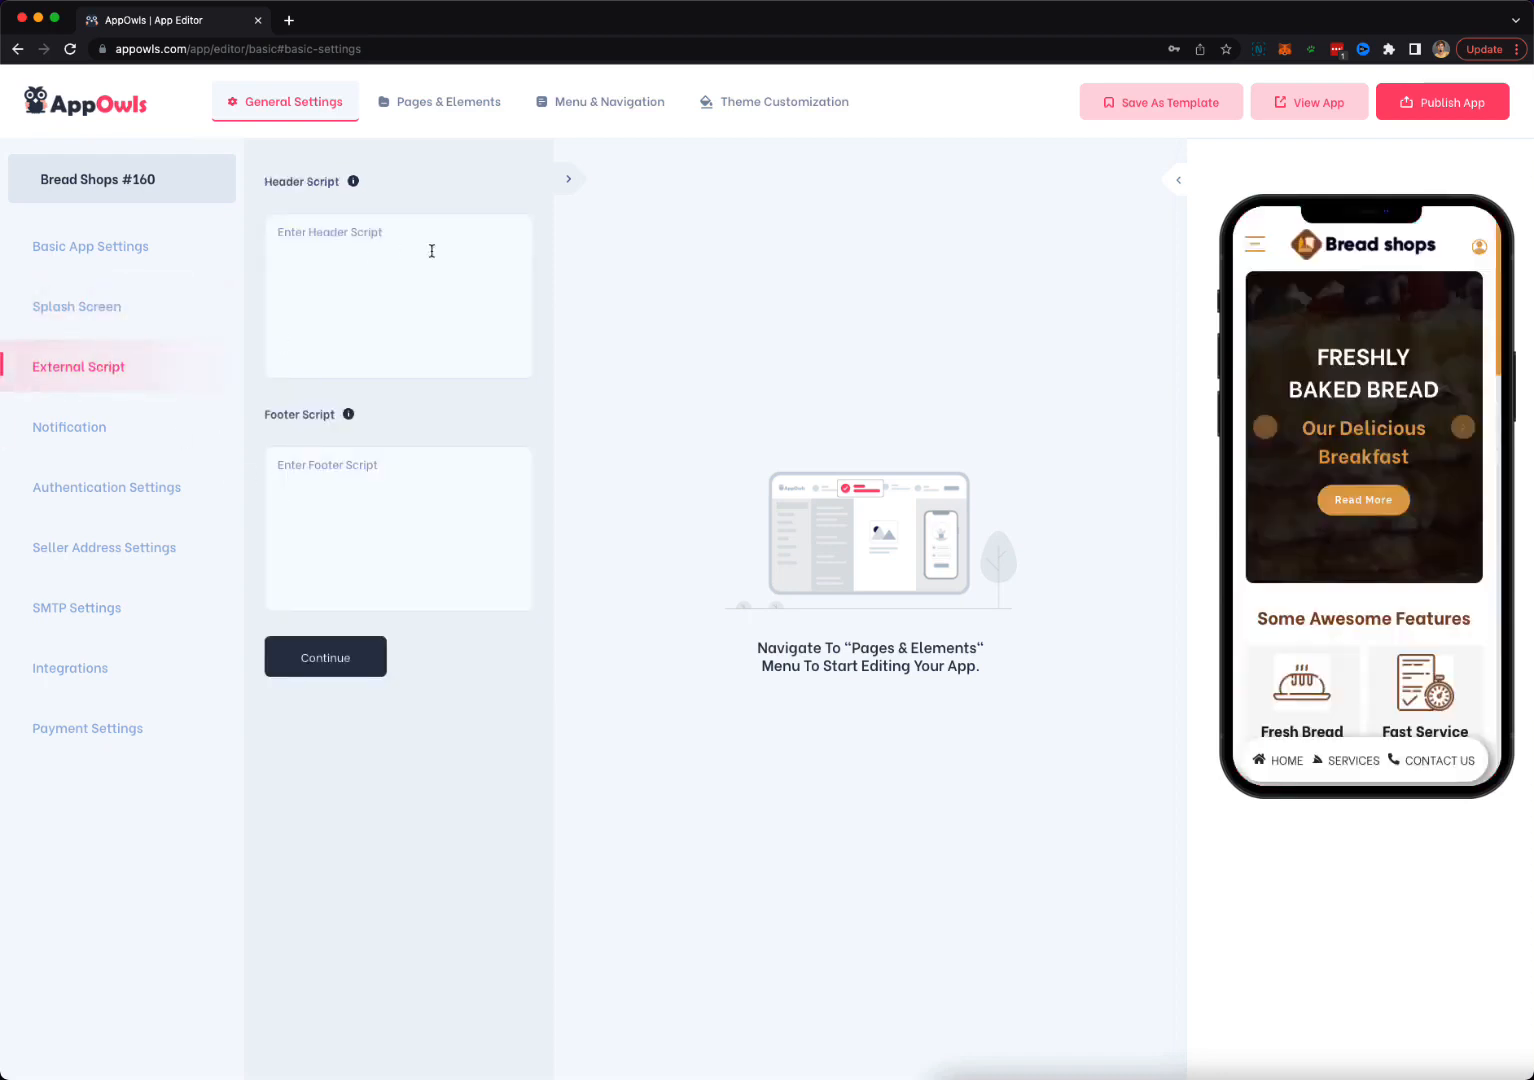
click(104, 439)
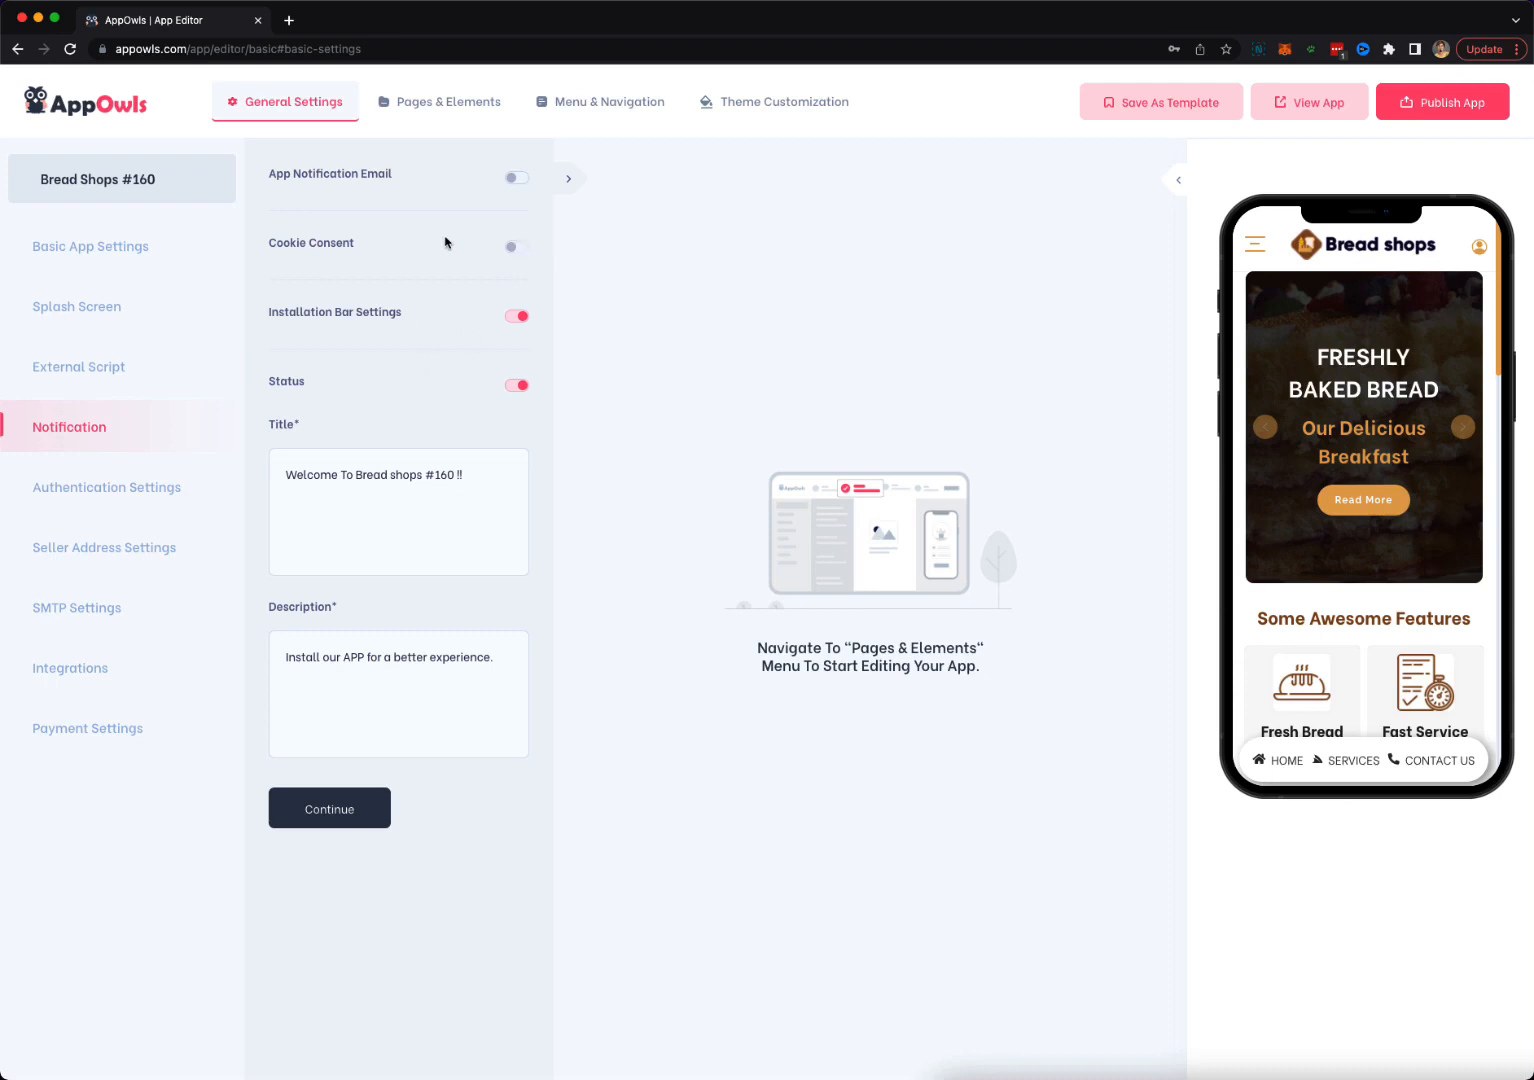
click(515, 248)
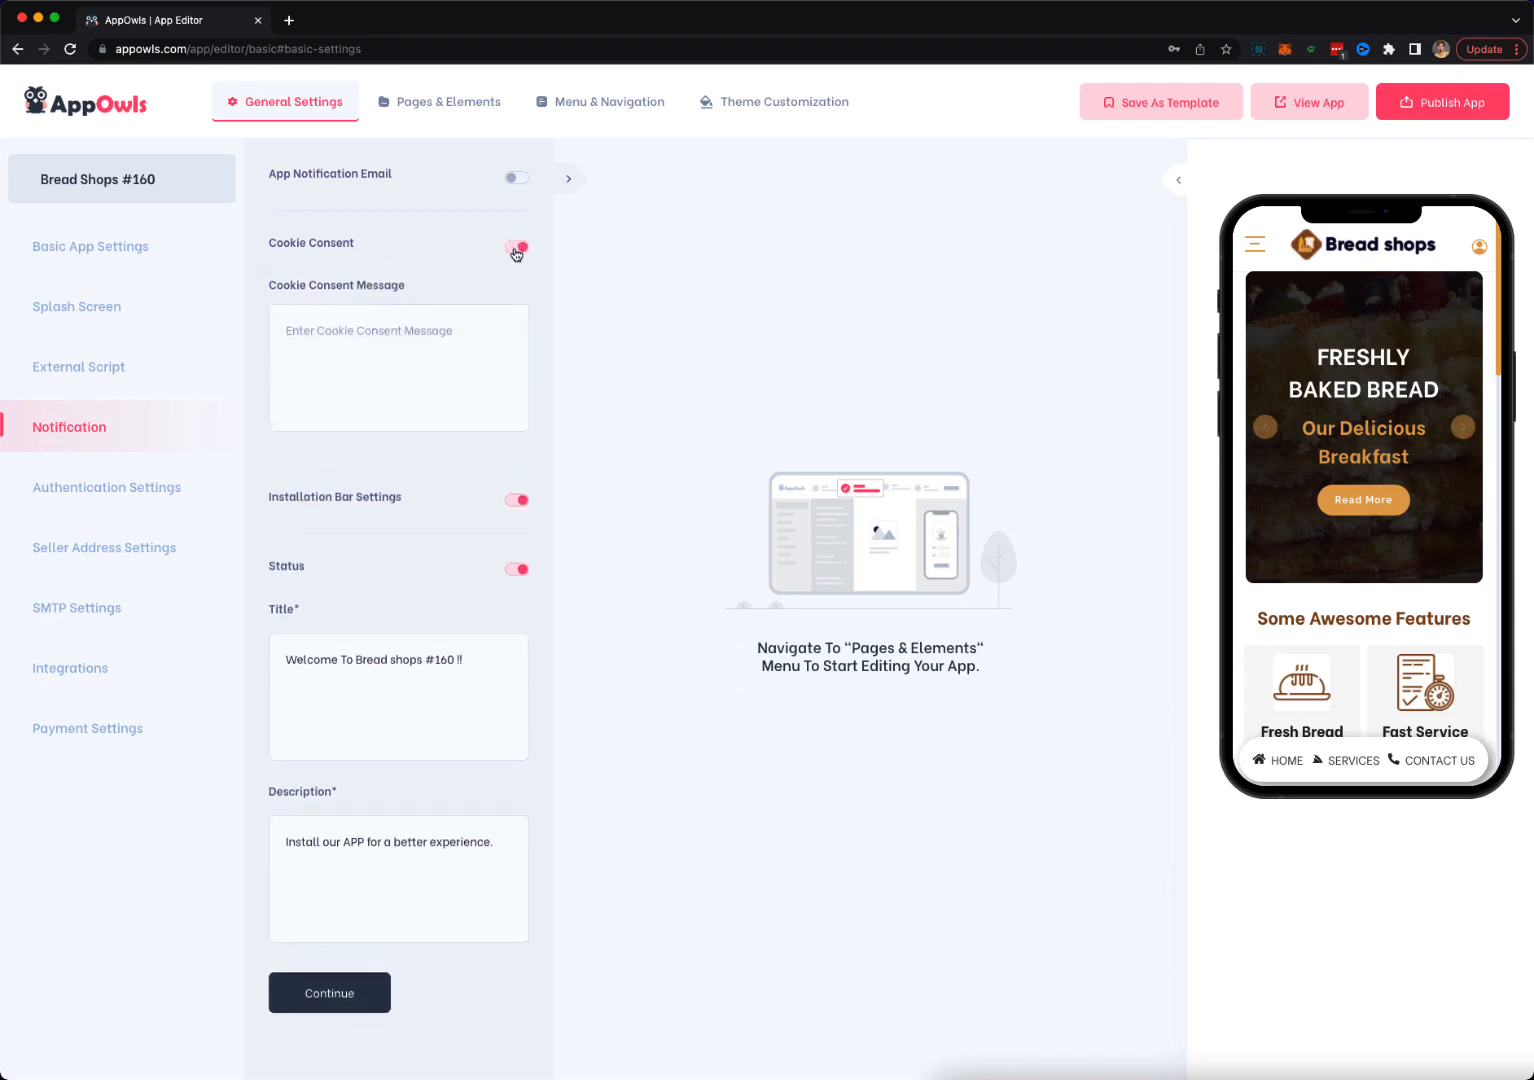
click(521, 247)
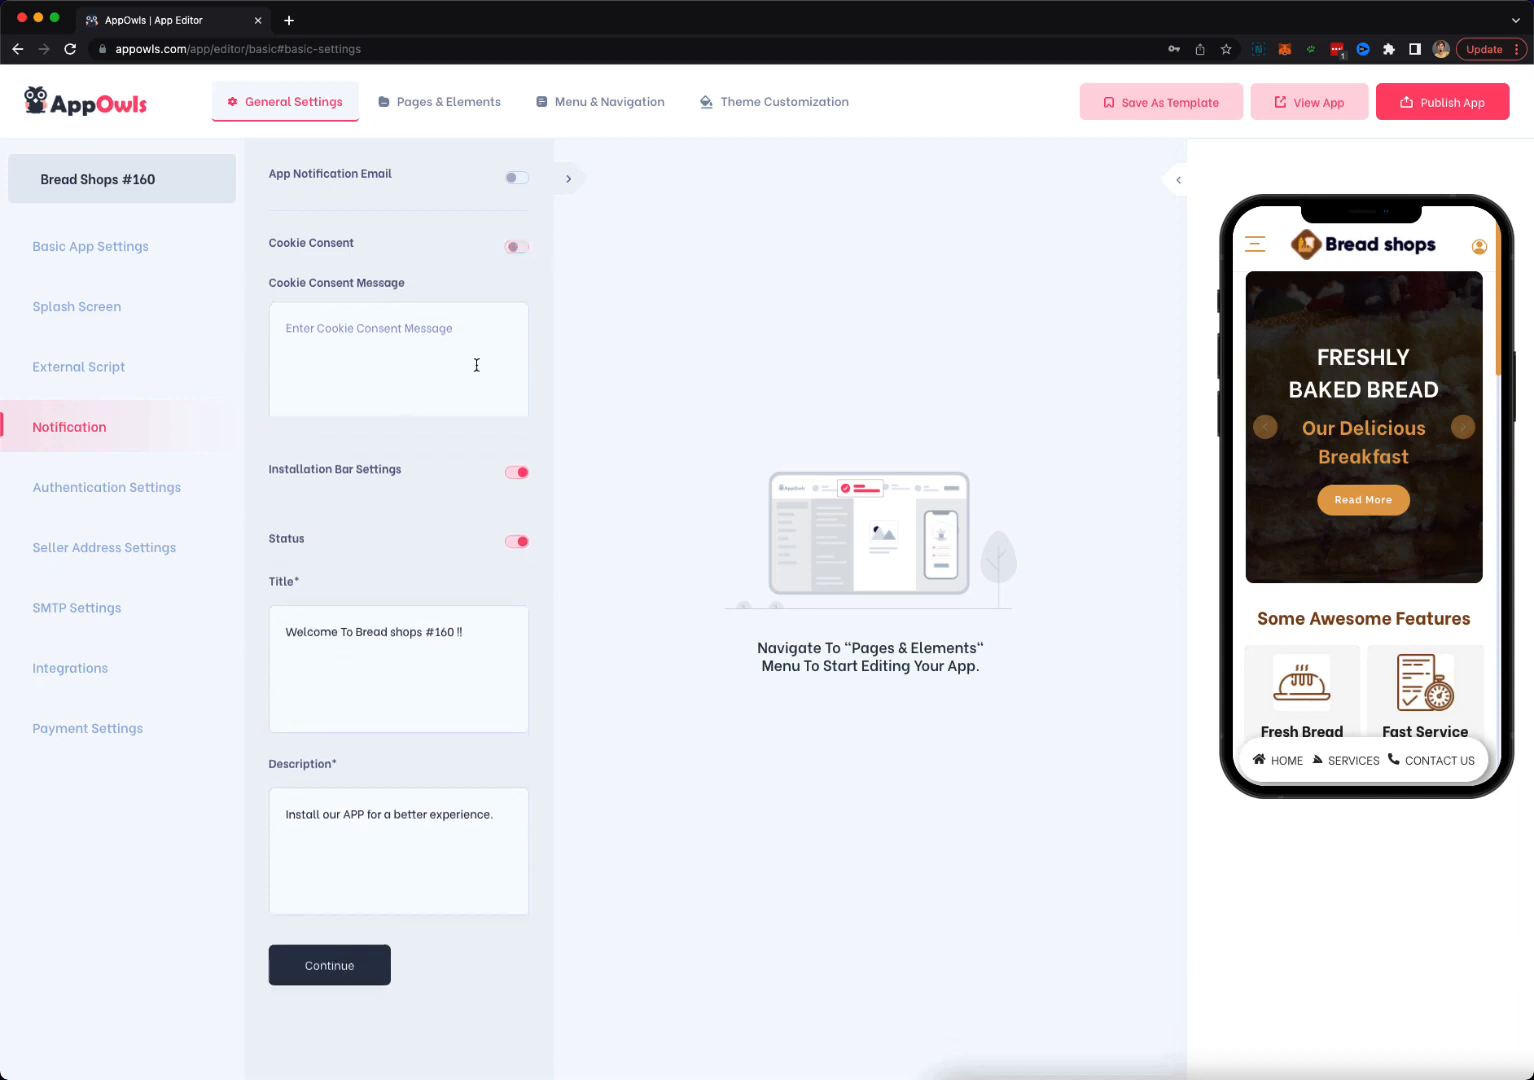
click(514, 317)
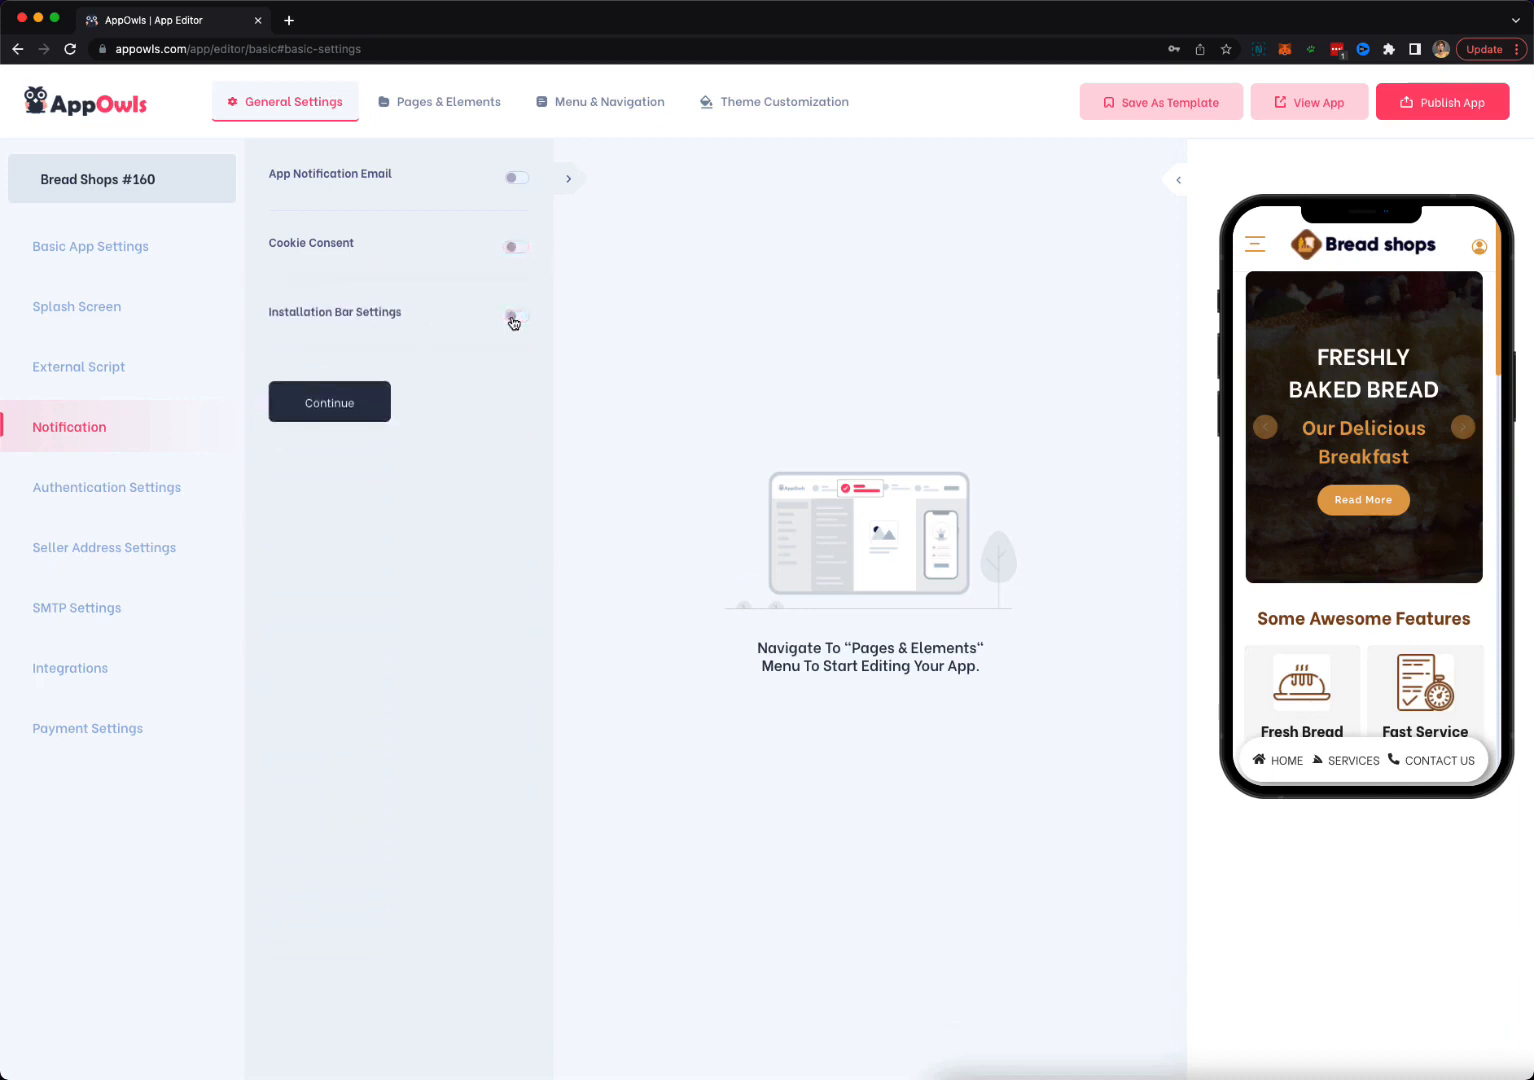
click(513, 318)
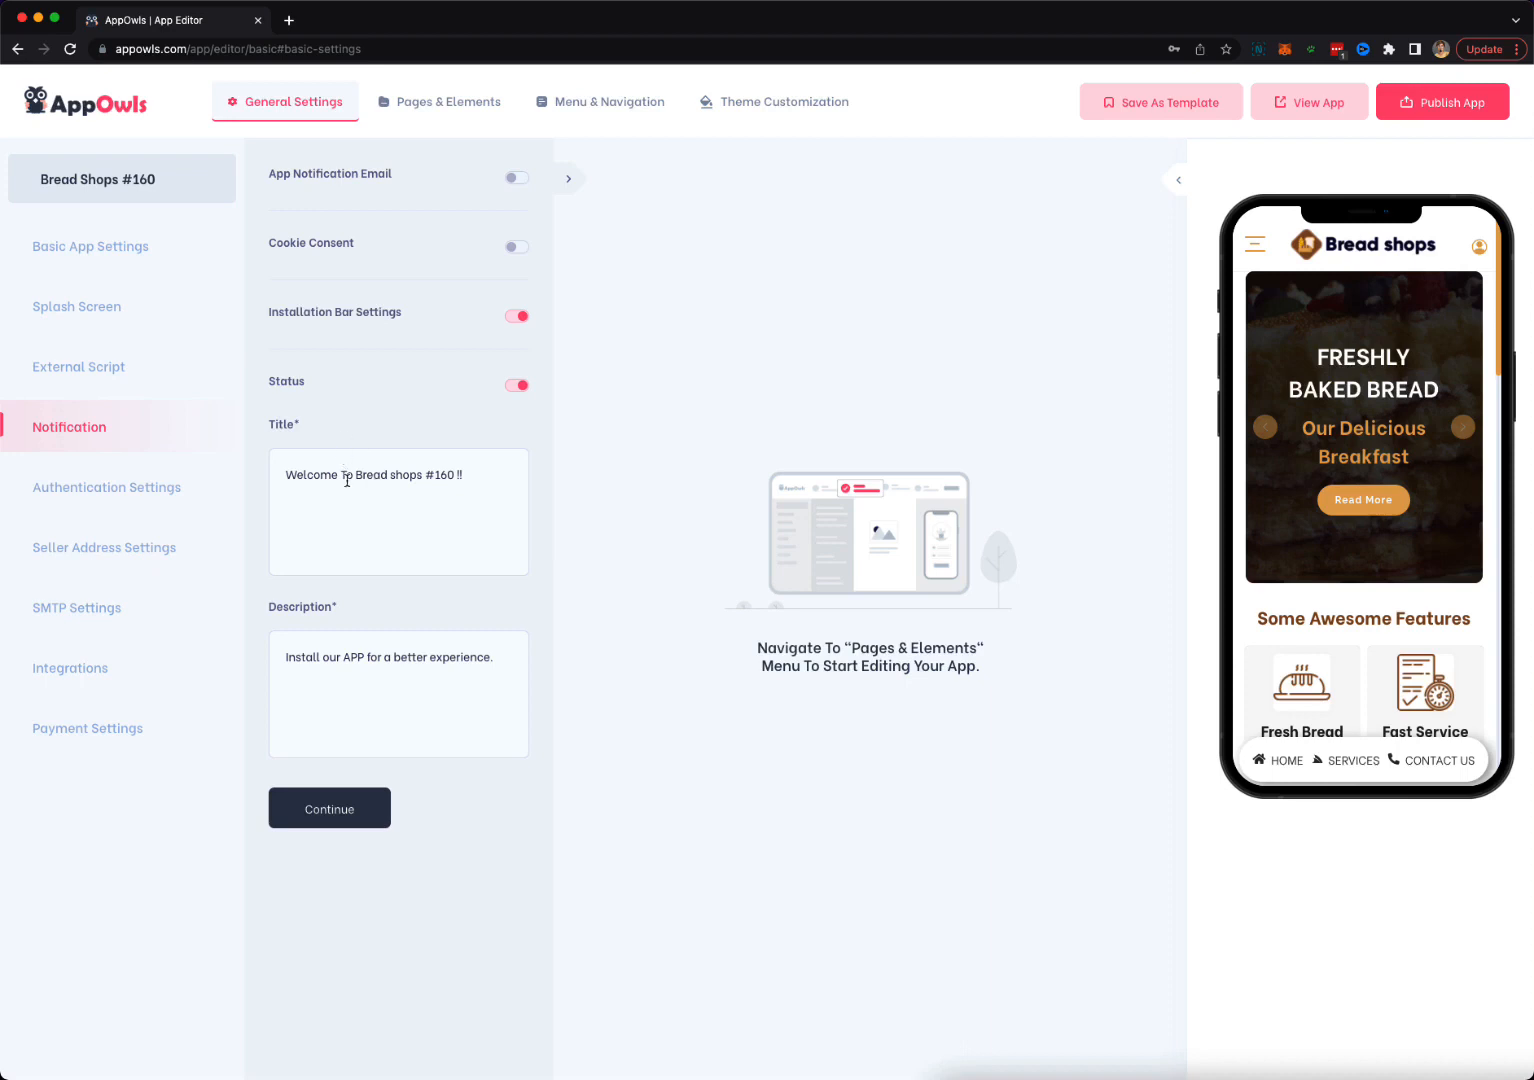
click(130, 505)
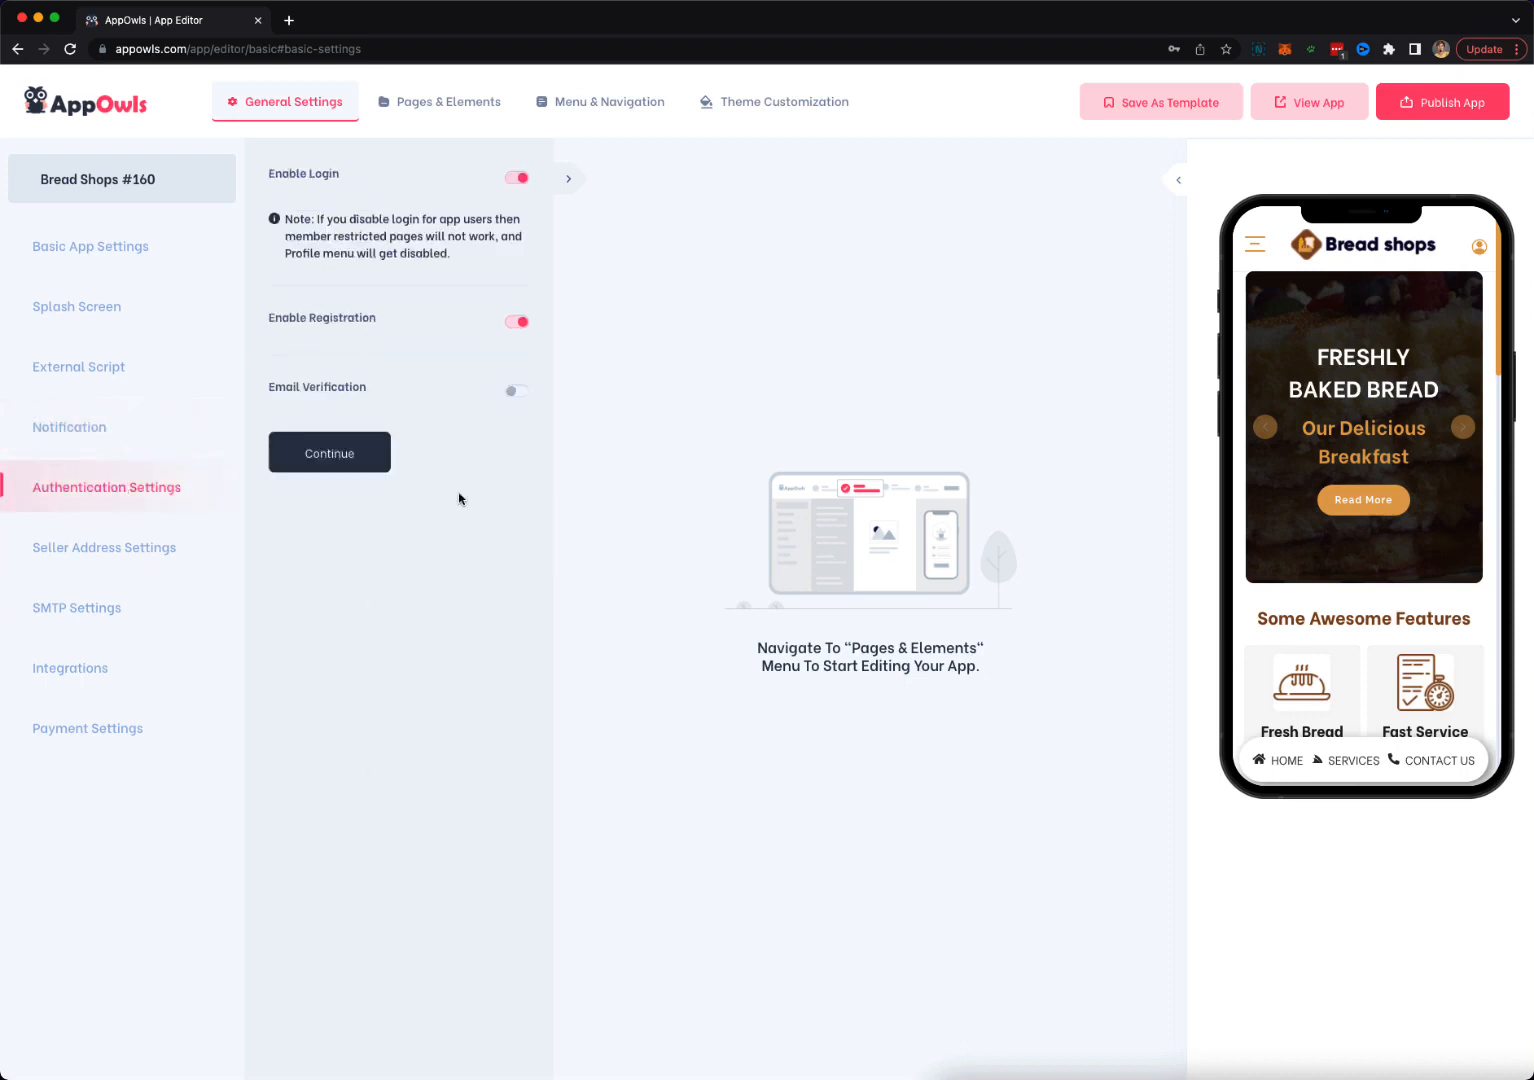
Toggle email verification in the authentication settings, and go through the seller address and SMTP settings.
click(515, 398)
click(318, 440)
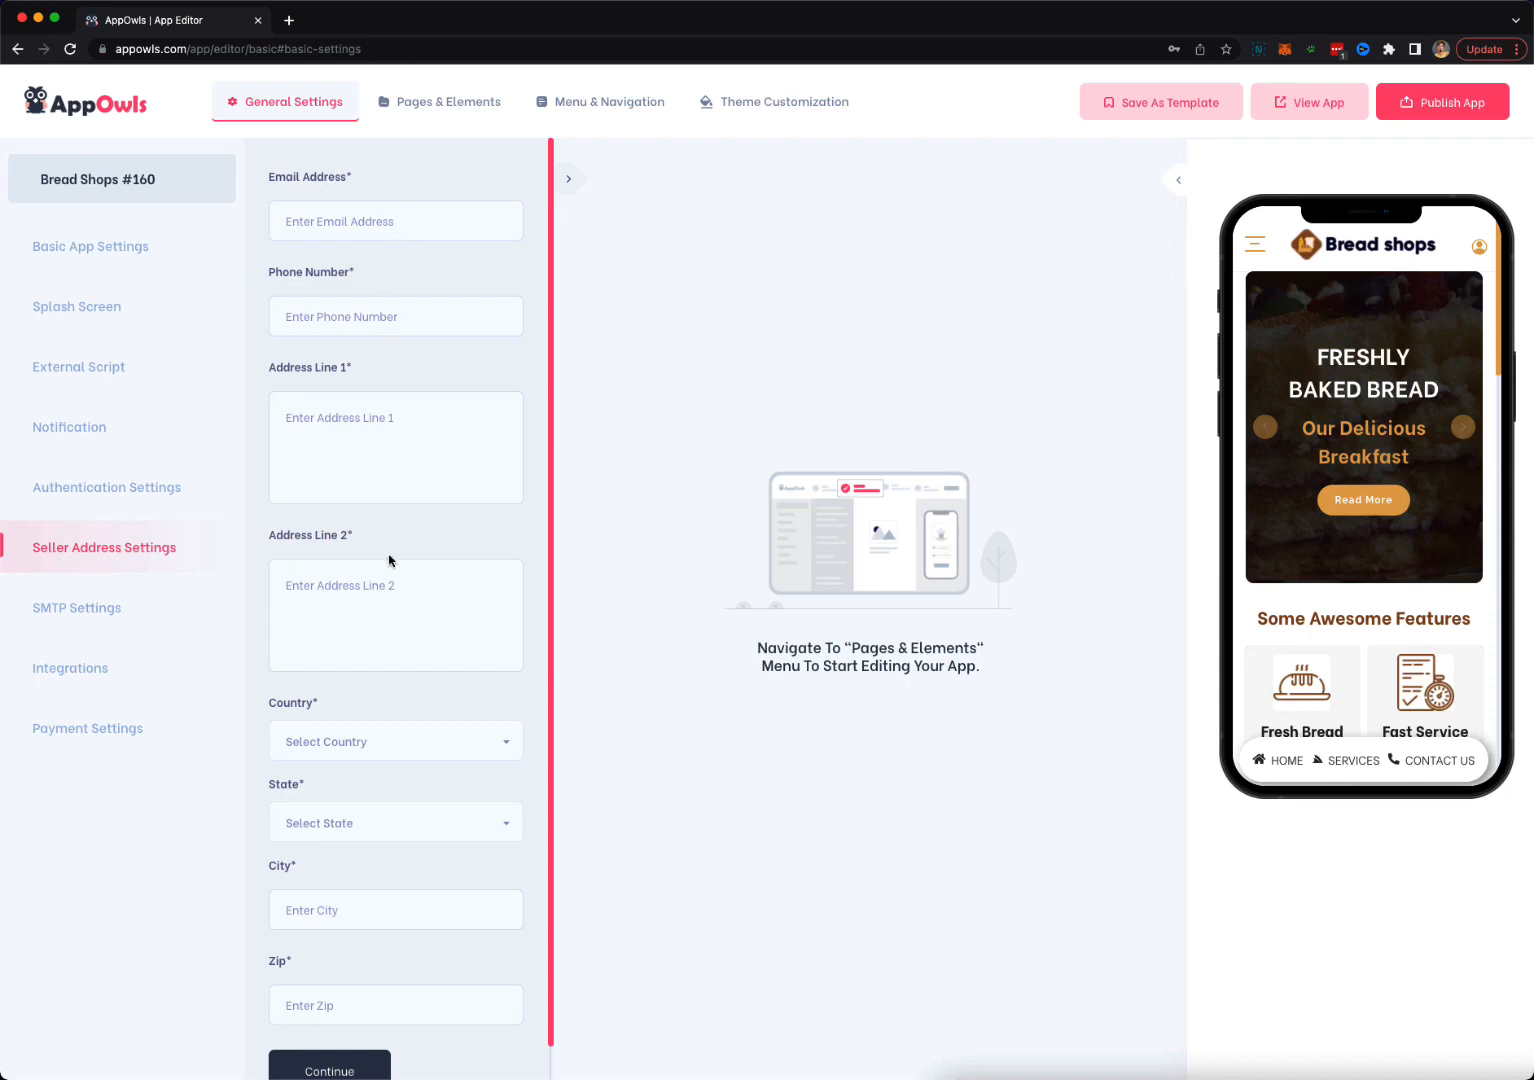
scroll(387, 551, down, 1)
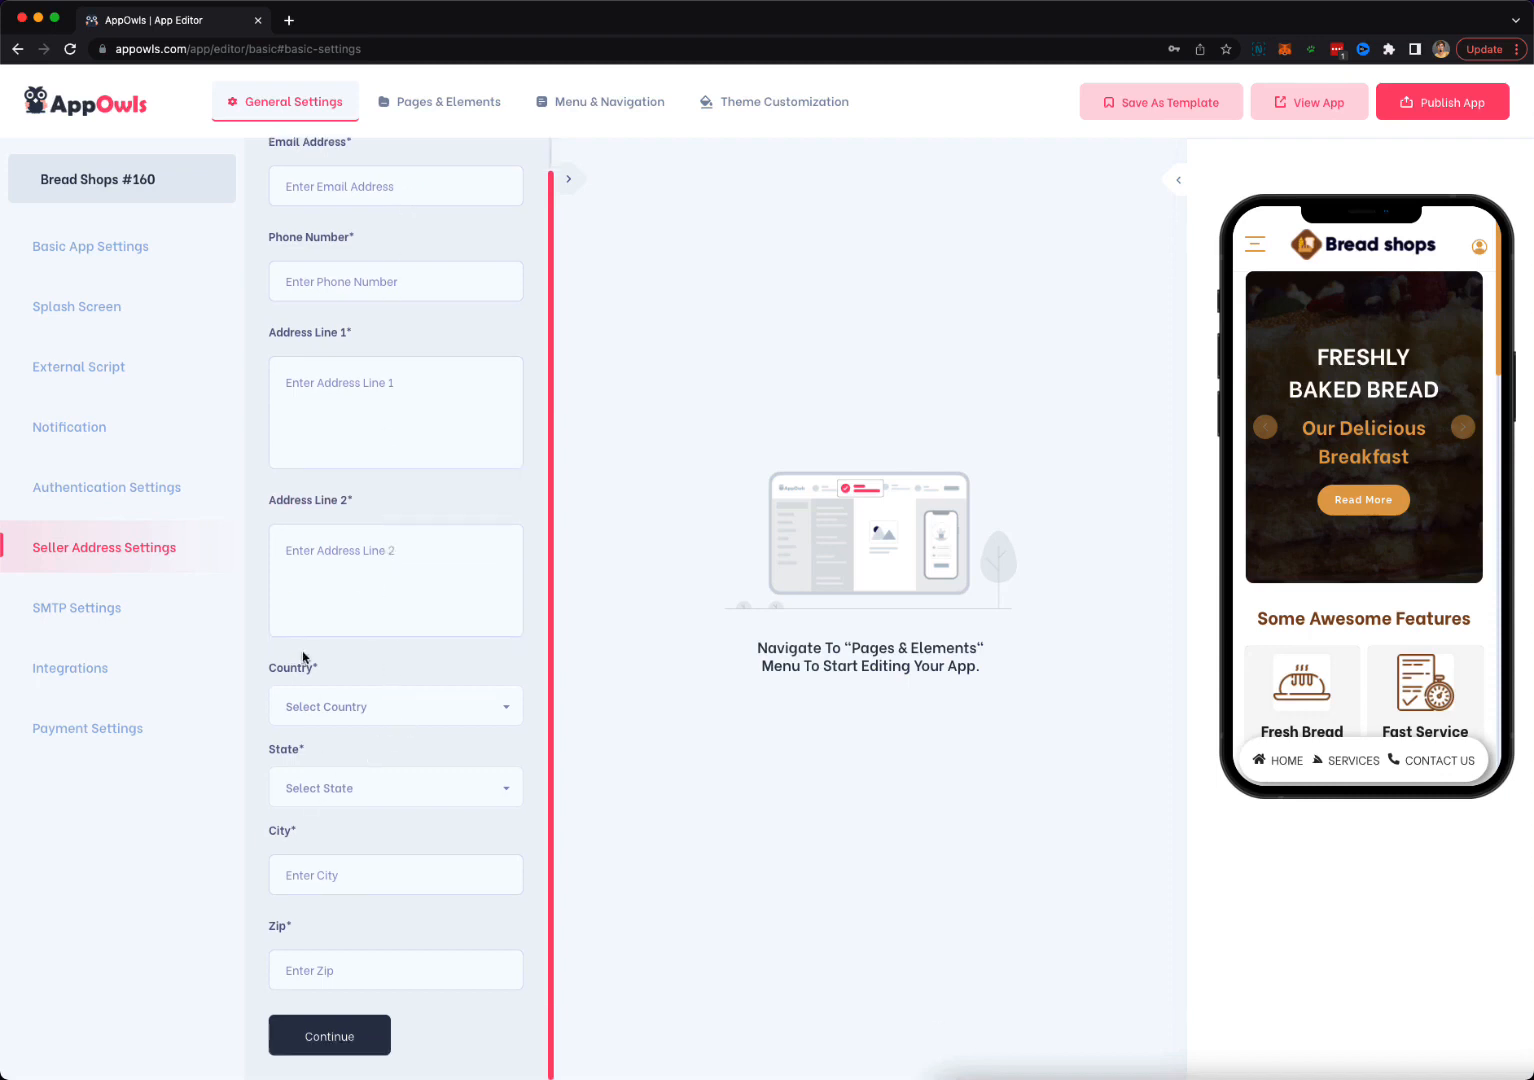
click(78, 624)
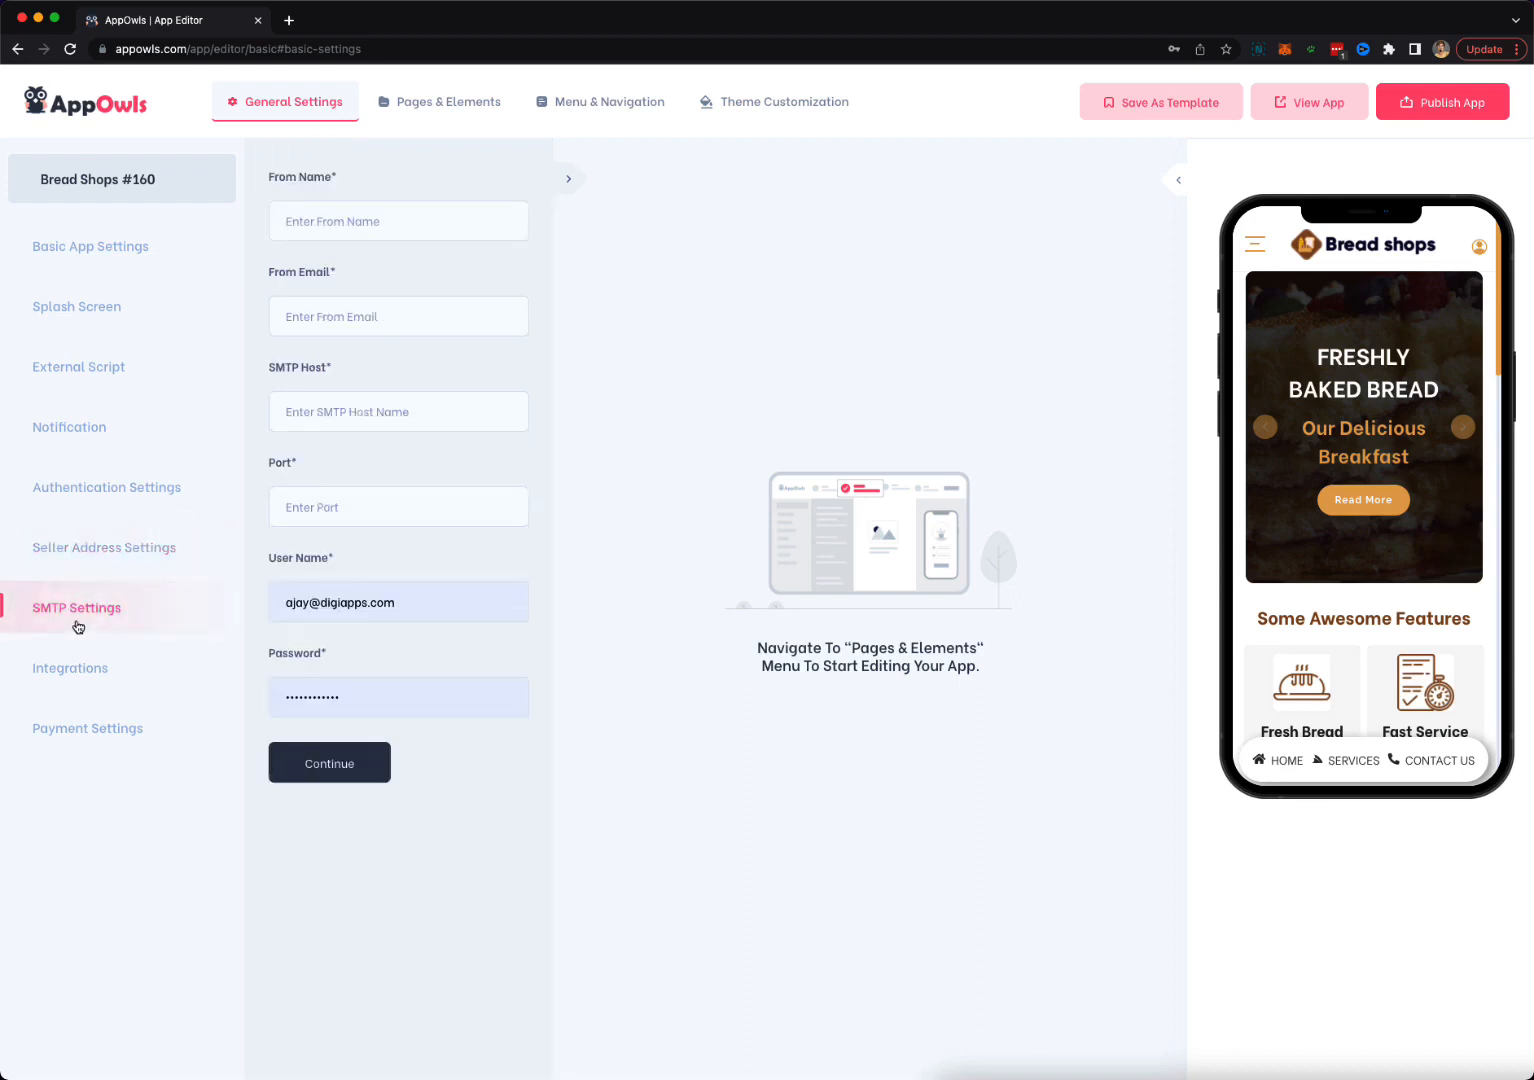
Review the integrations and payment settings, switching shipping charges on and back off.
click(88, 667)
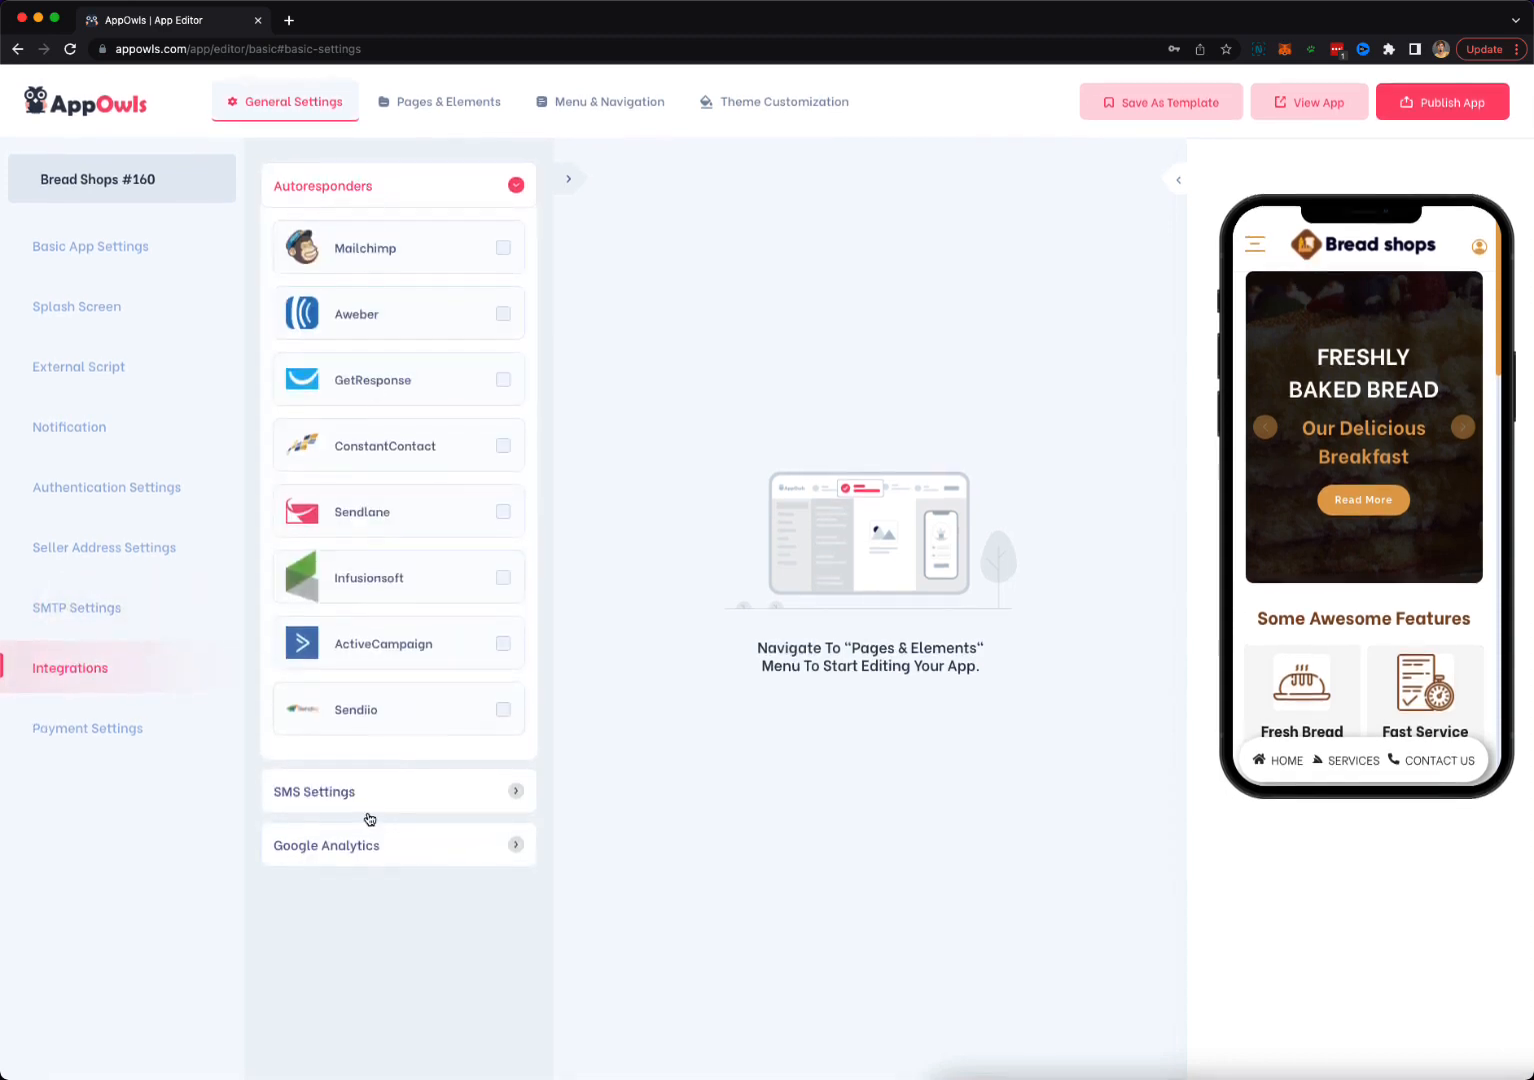
click(86, 729)
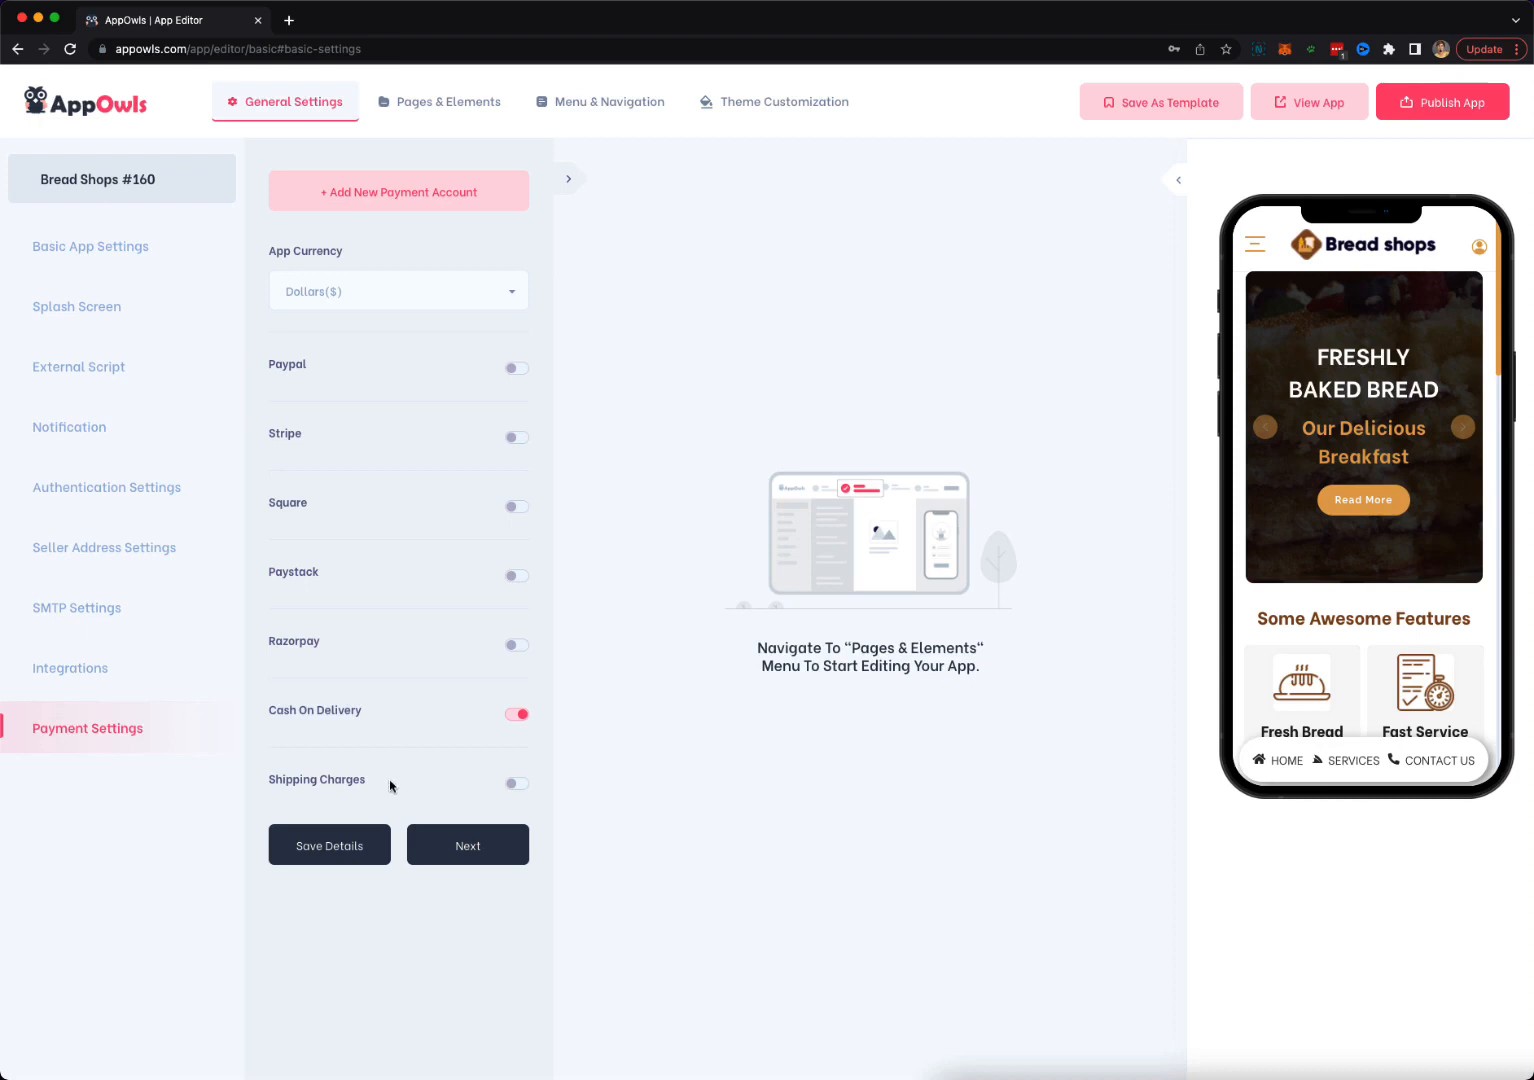
click(516, 785)
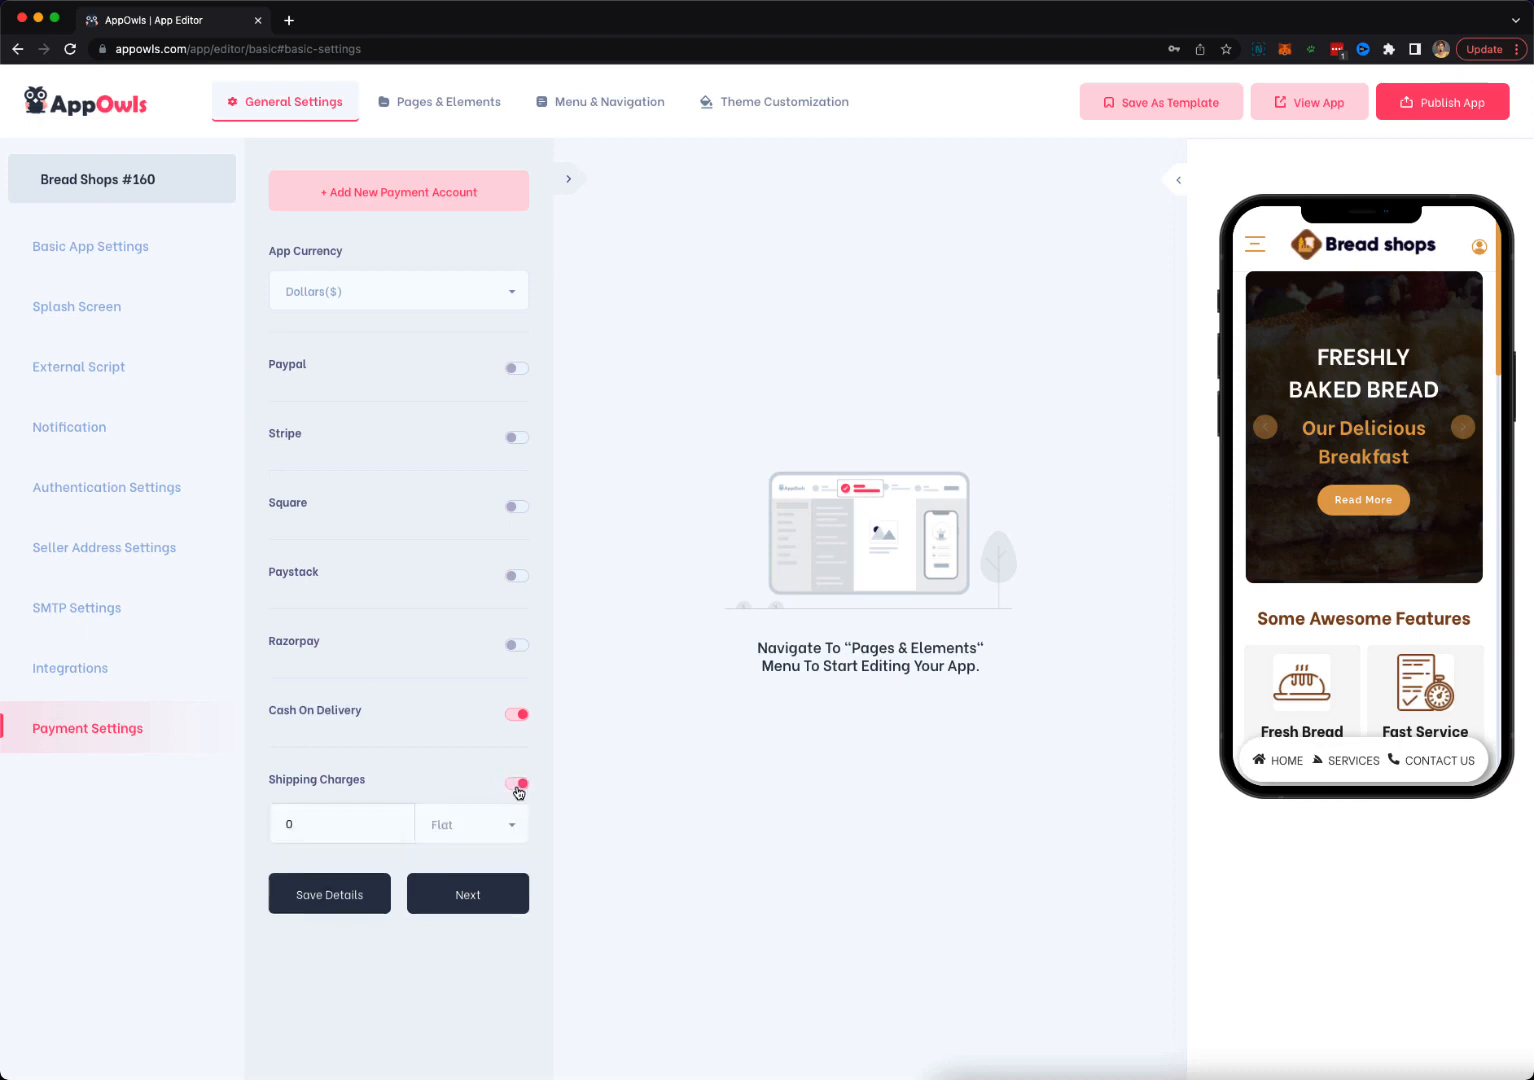
click(517, 786)
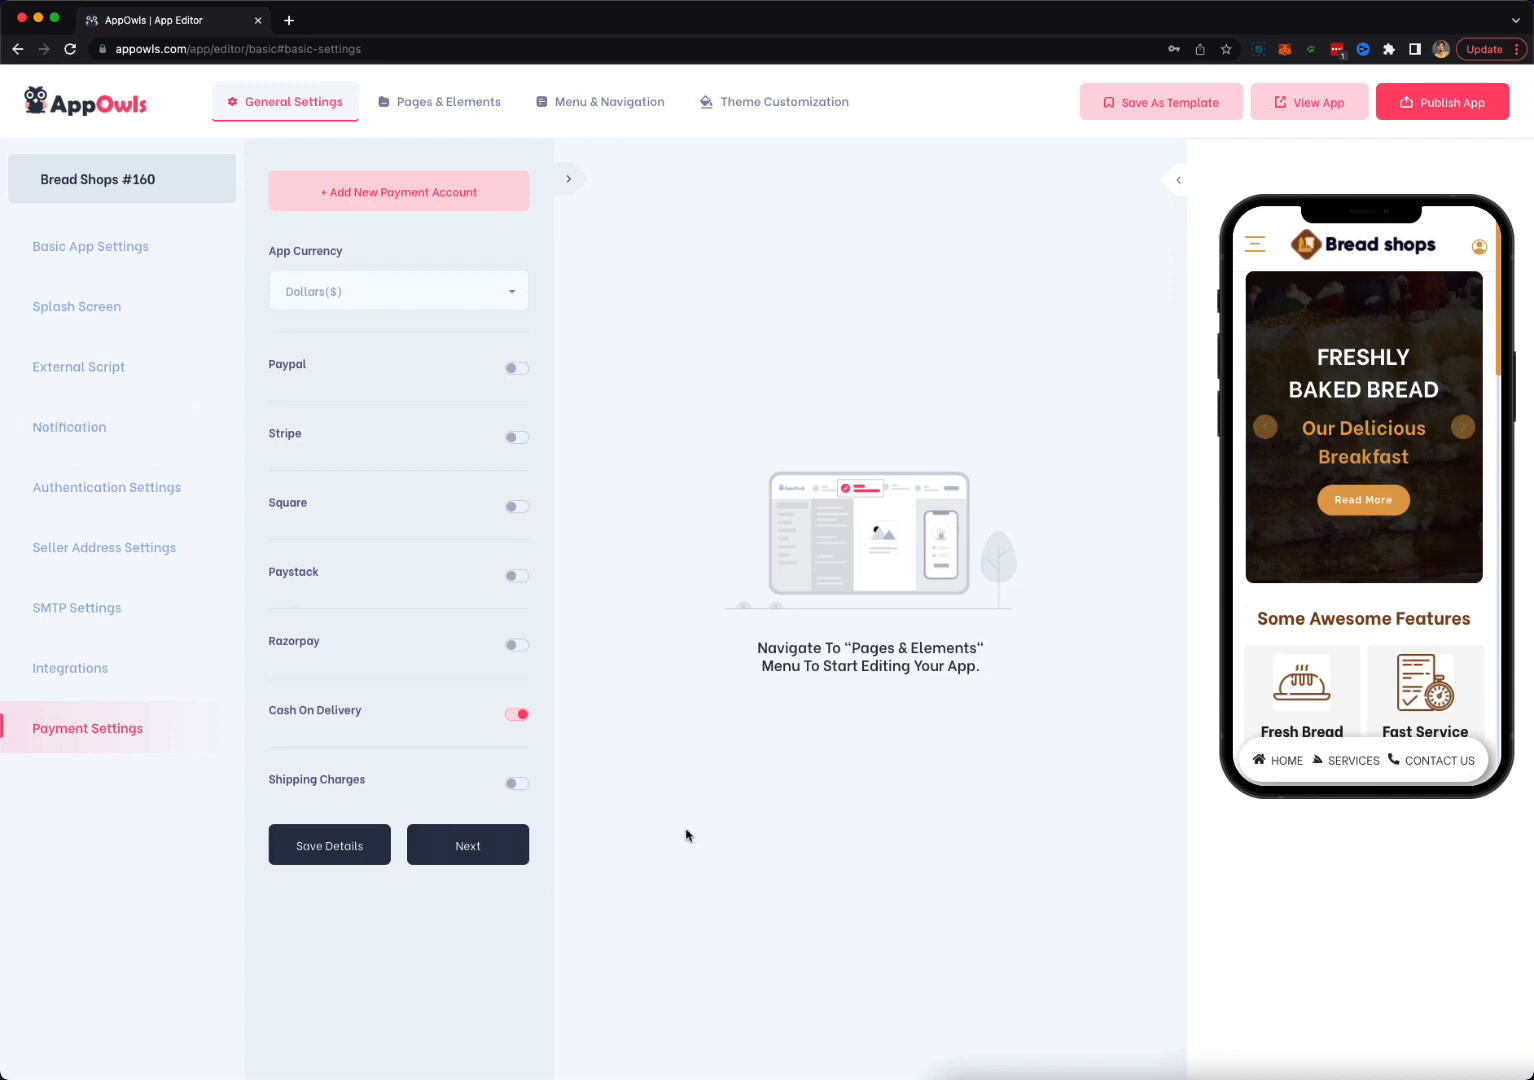
Look through the app preview's full home page and its navigation menu.
scroll(1500, 543, down, 13)
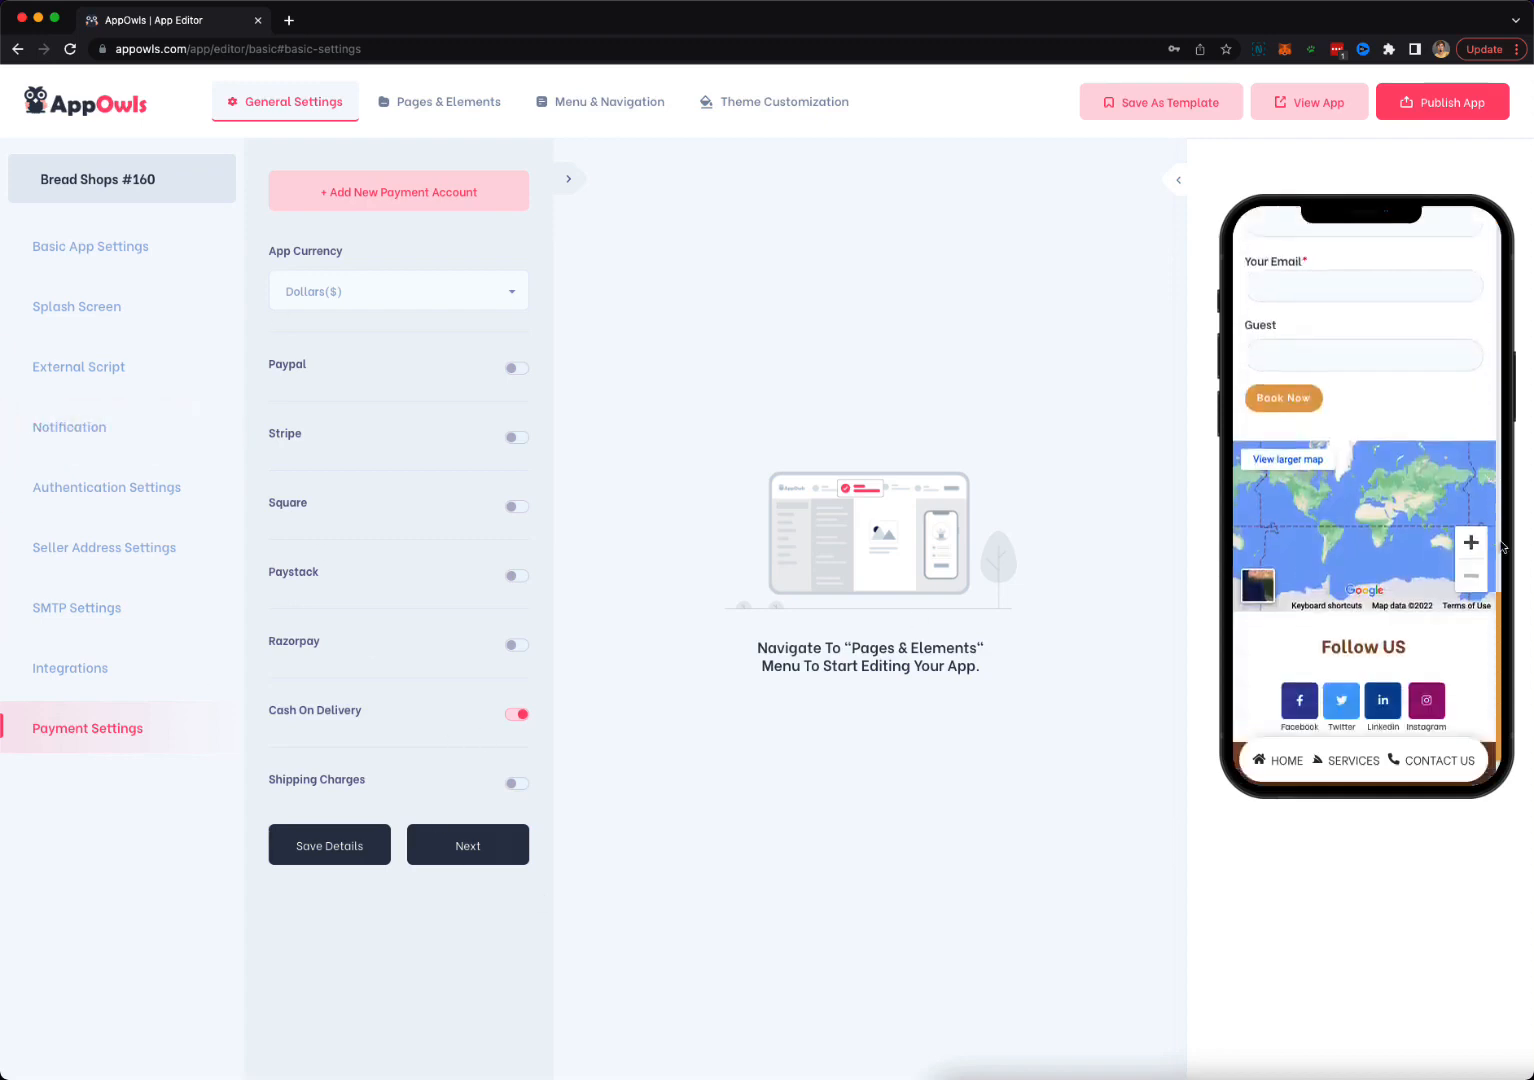
scroll(1500, 543, up, 14)
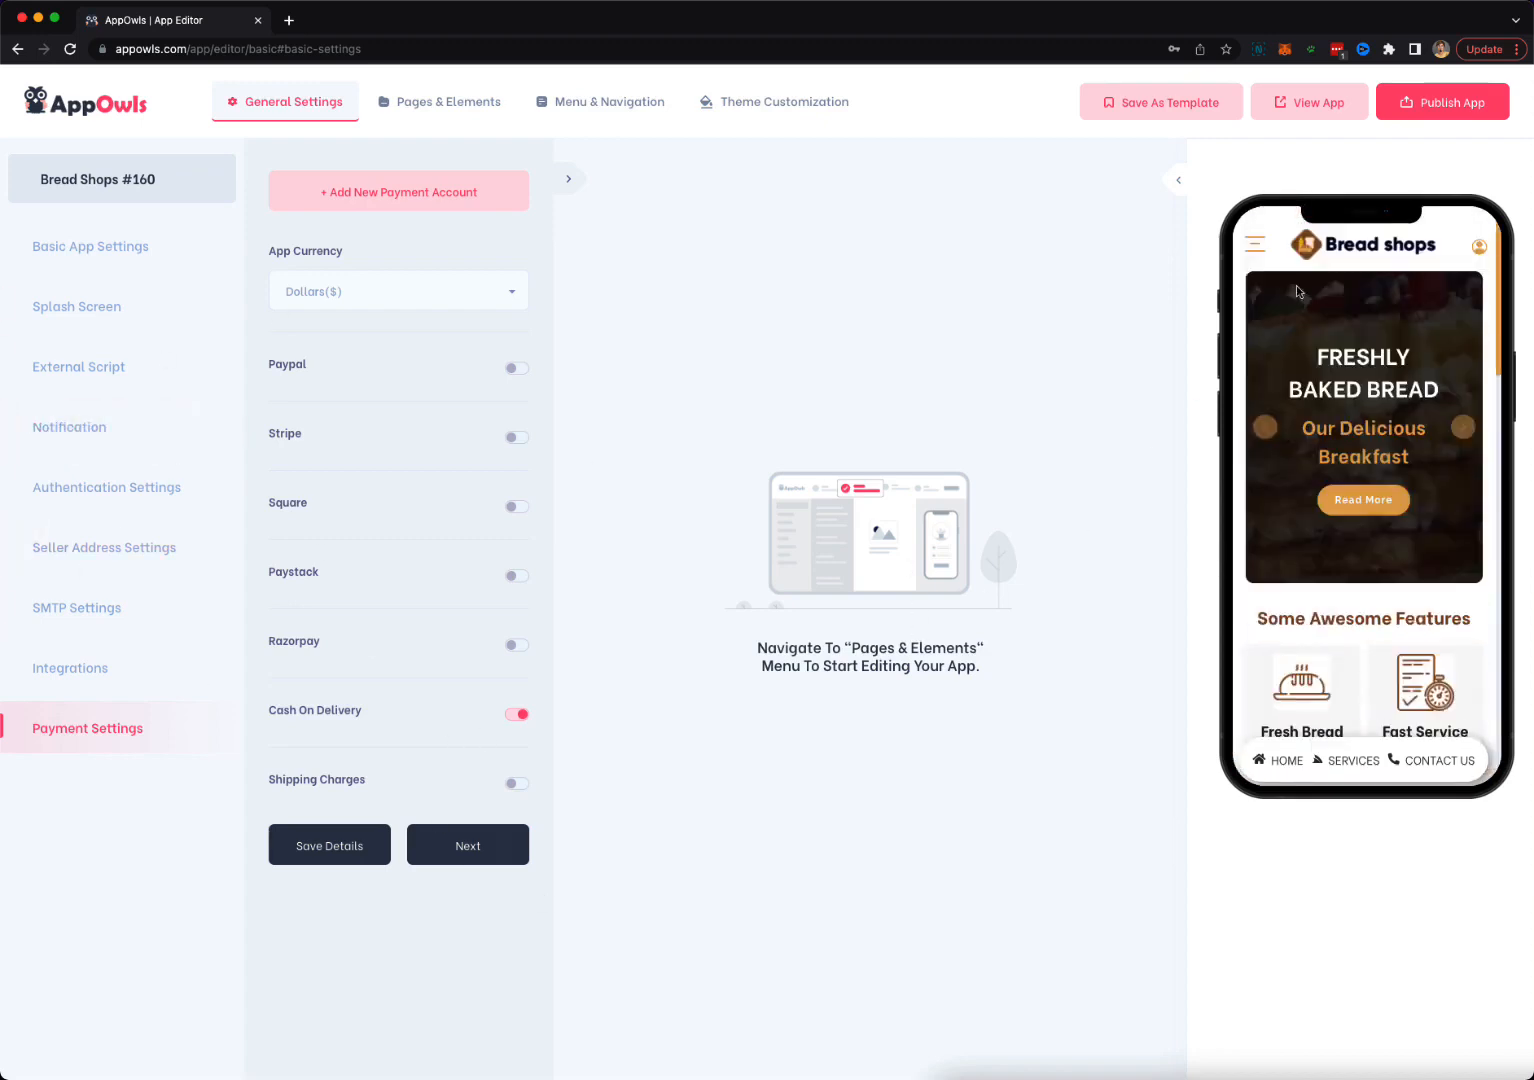
click(1255, 245)
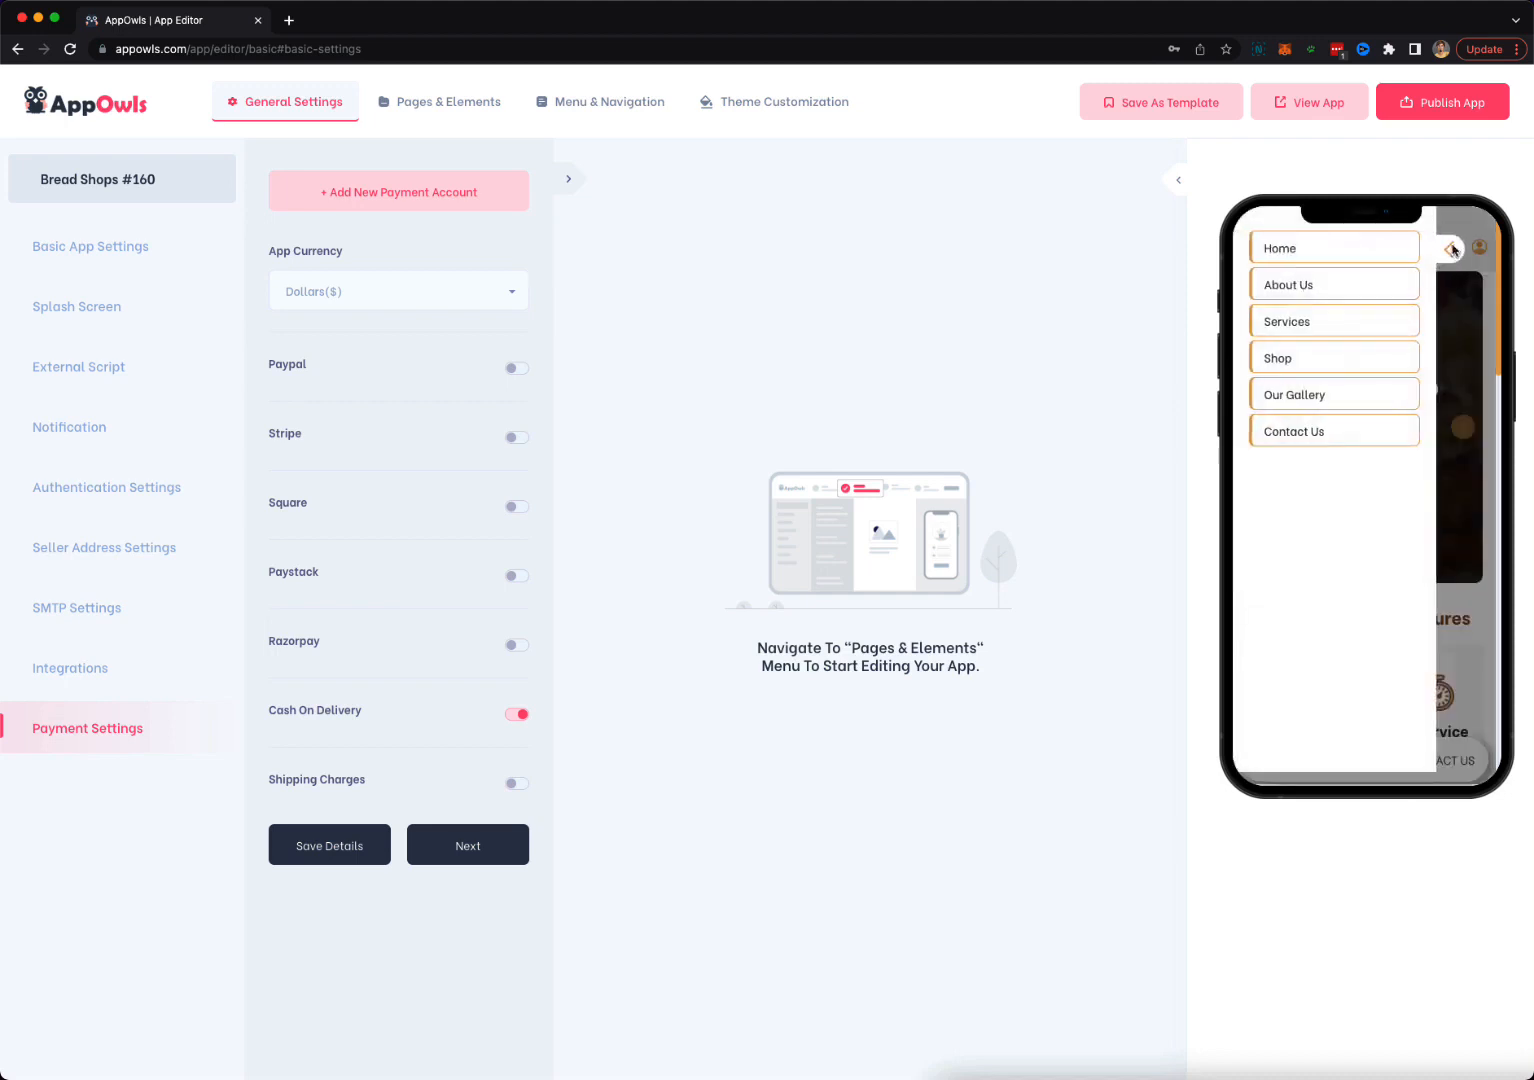
click(1452, 250)
Open the pages and elements editor and look through the app's list of pages.
click(452, 103)
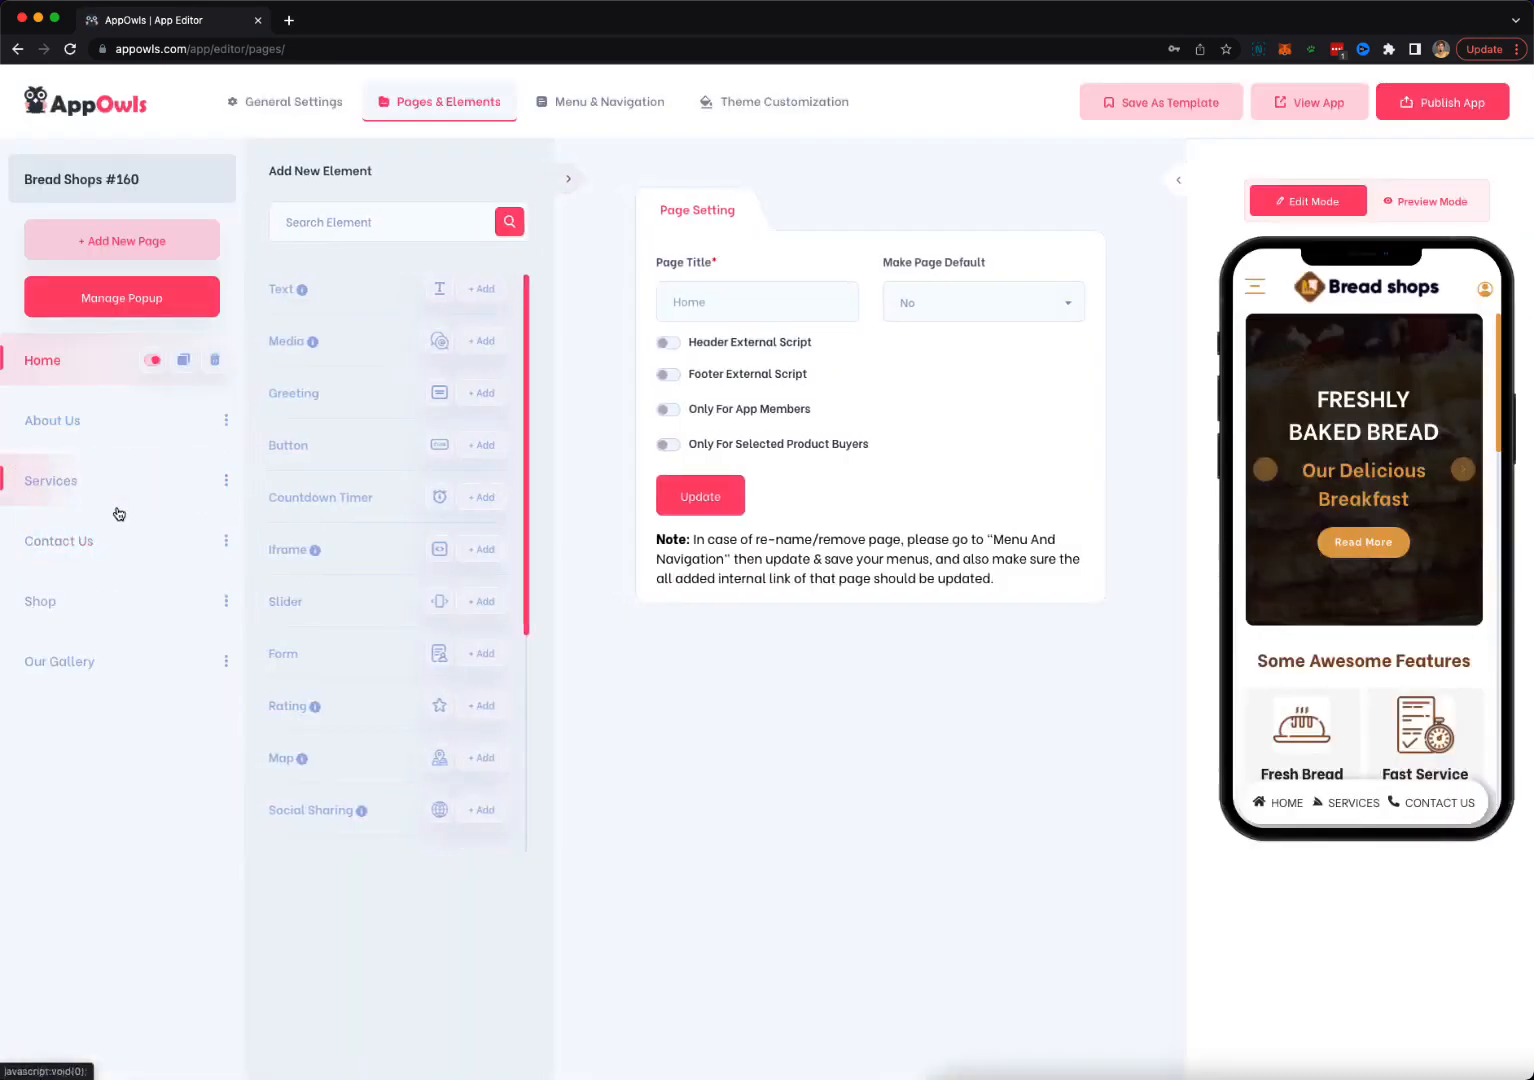
scroll(64, 494, up, 5)
scroll(65, 495, down, 3)
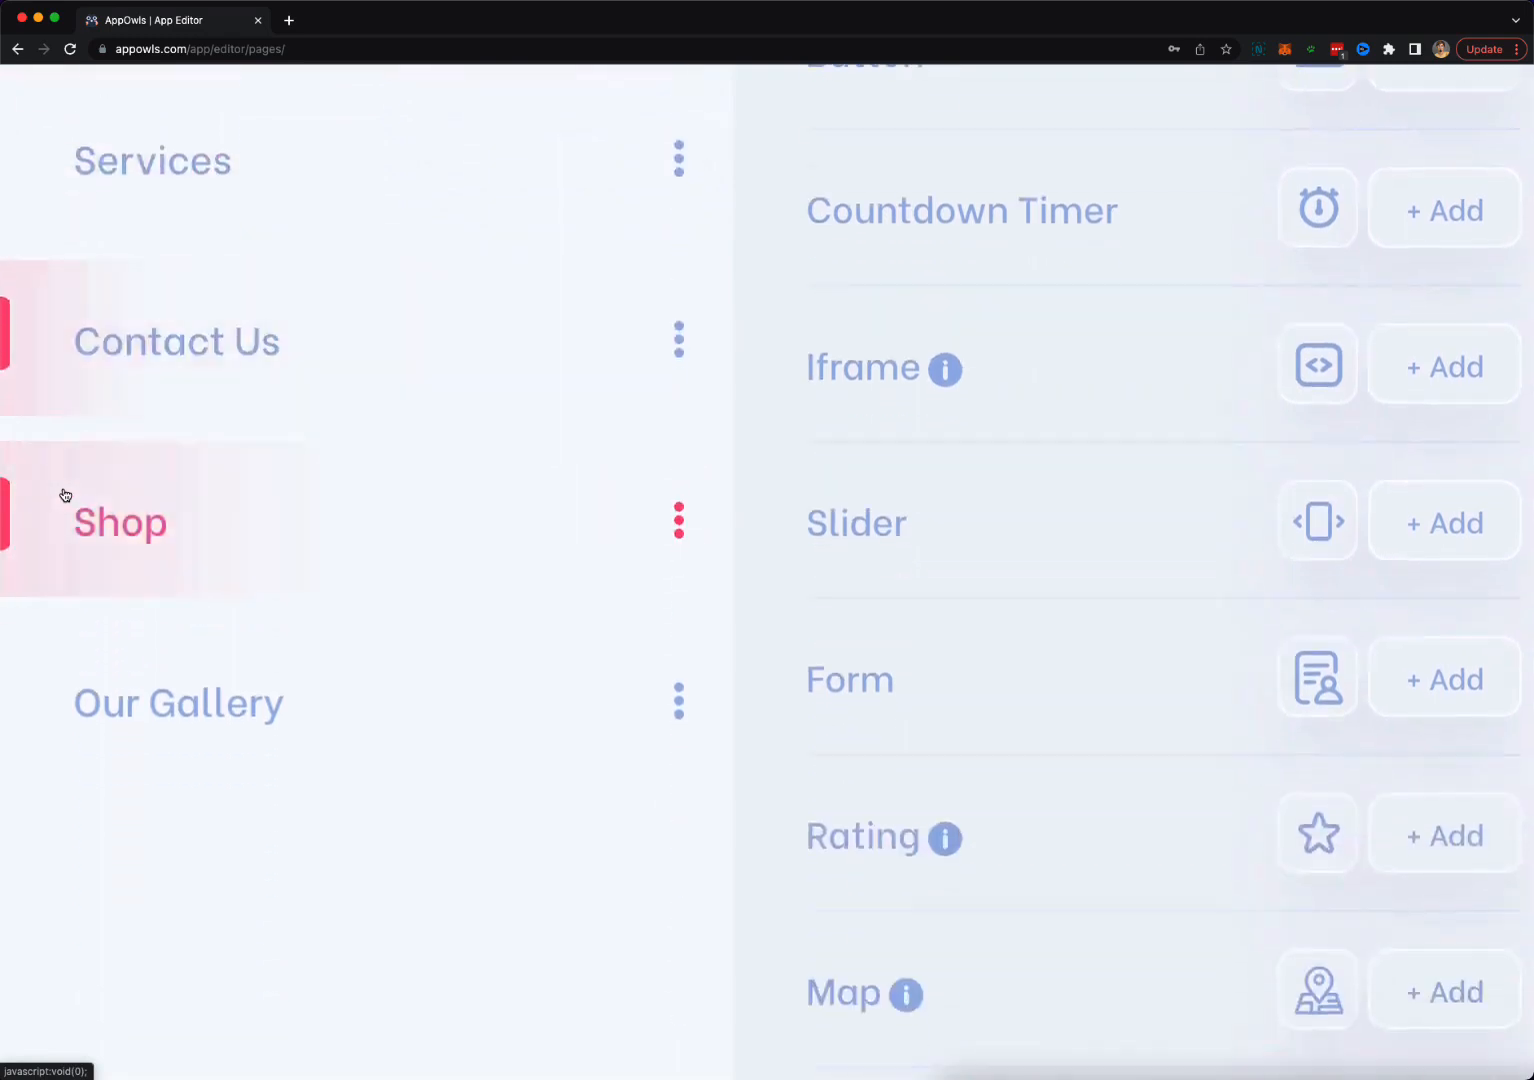
scroll(65, 495, up, 3)
scroll(65, 495, down, 5)
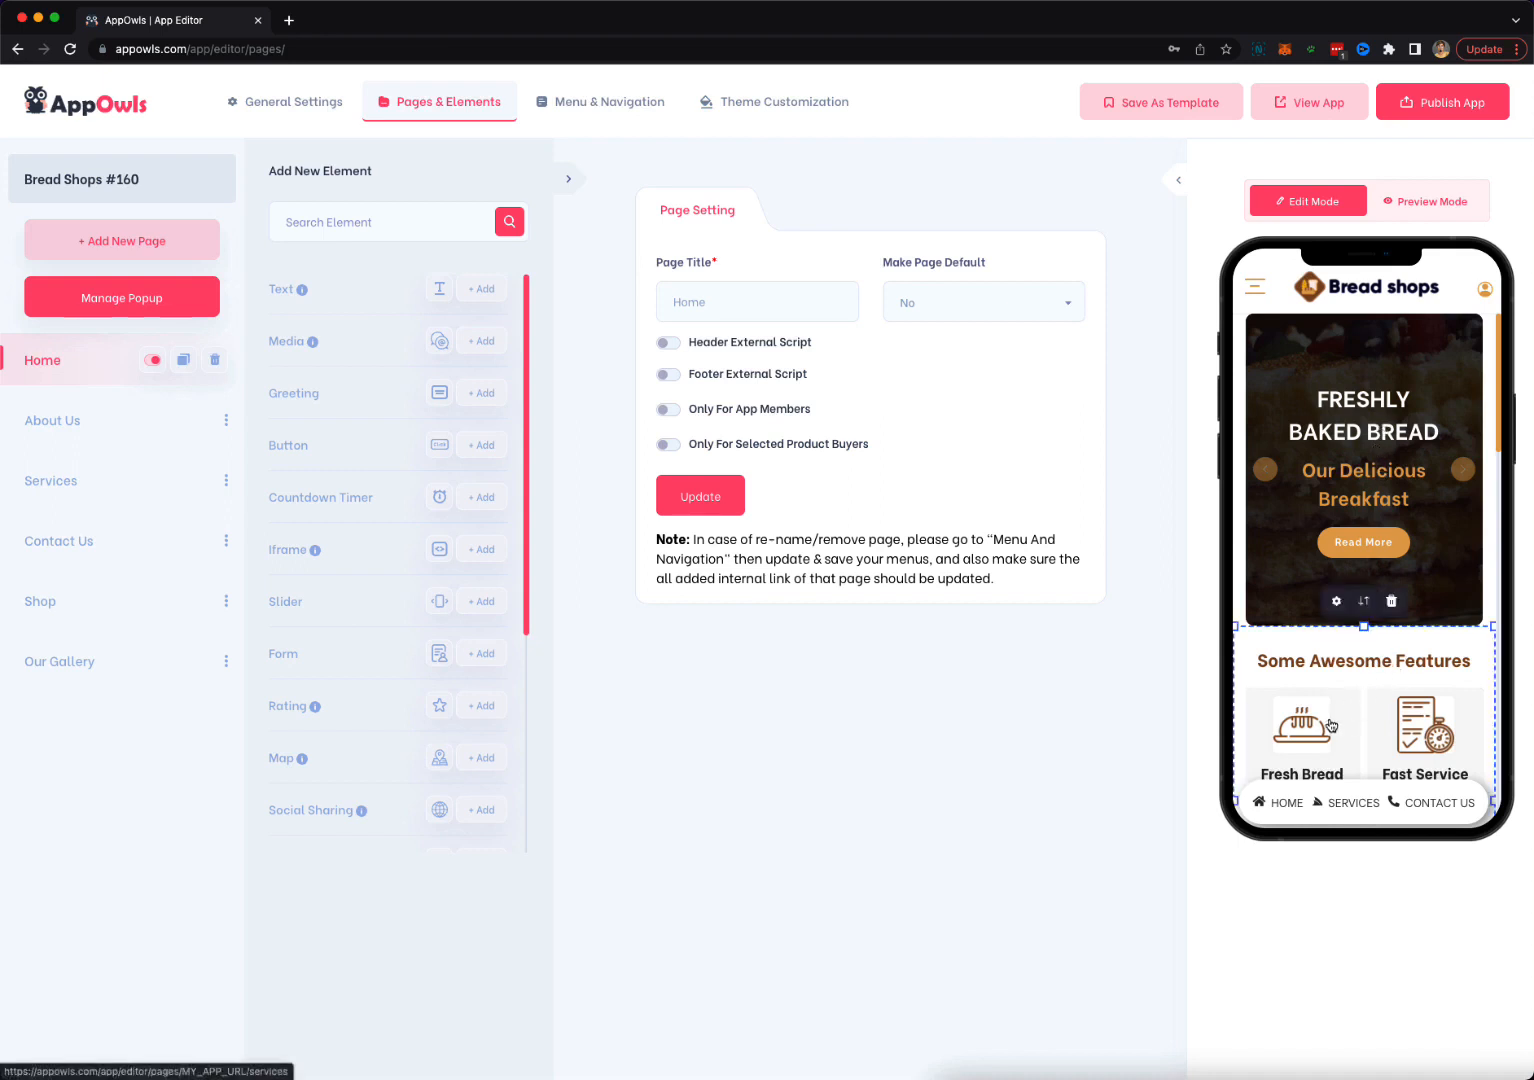
Open the Some Awesome Features element on the Home page for editing and examine the Fresh Bread item's image and link options.
scroll(1366, 600, down, 3)
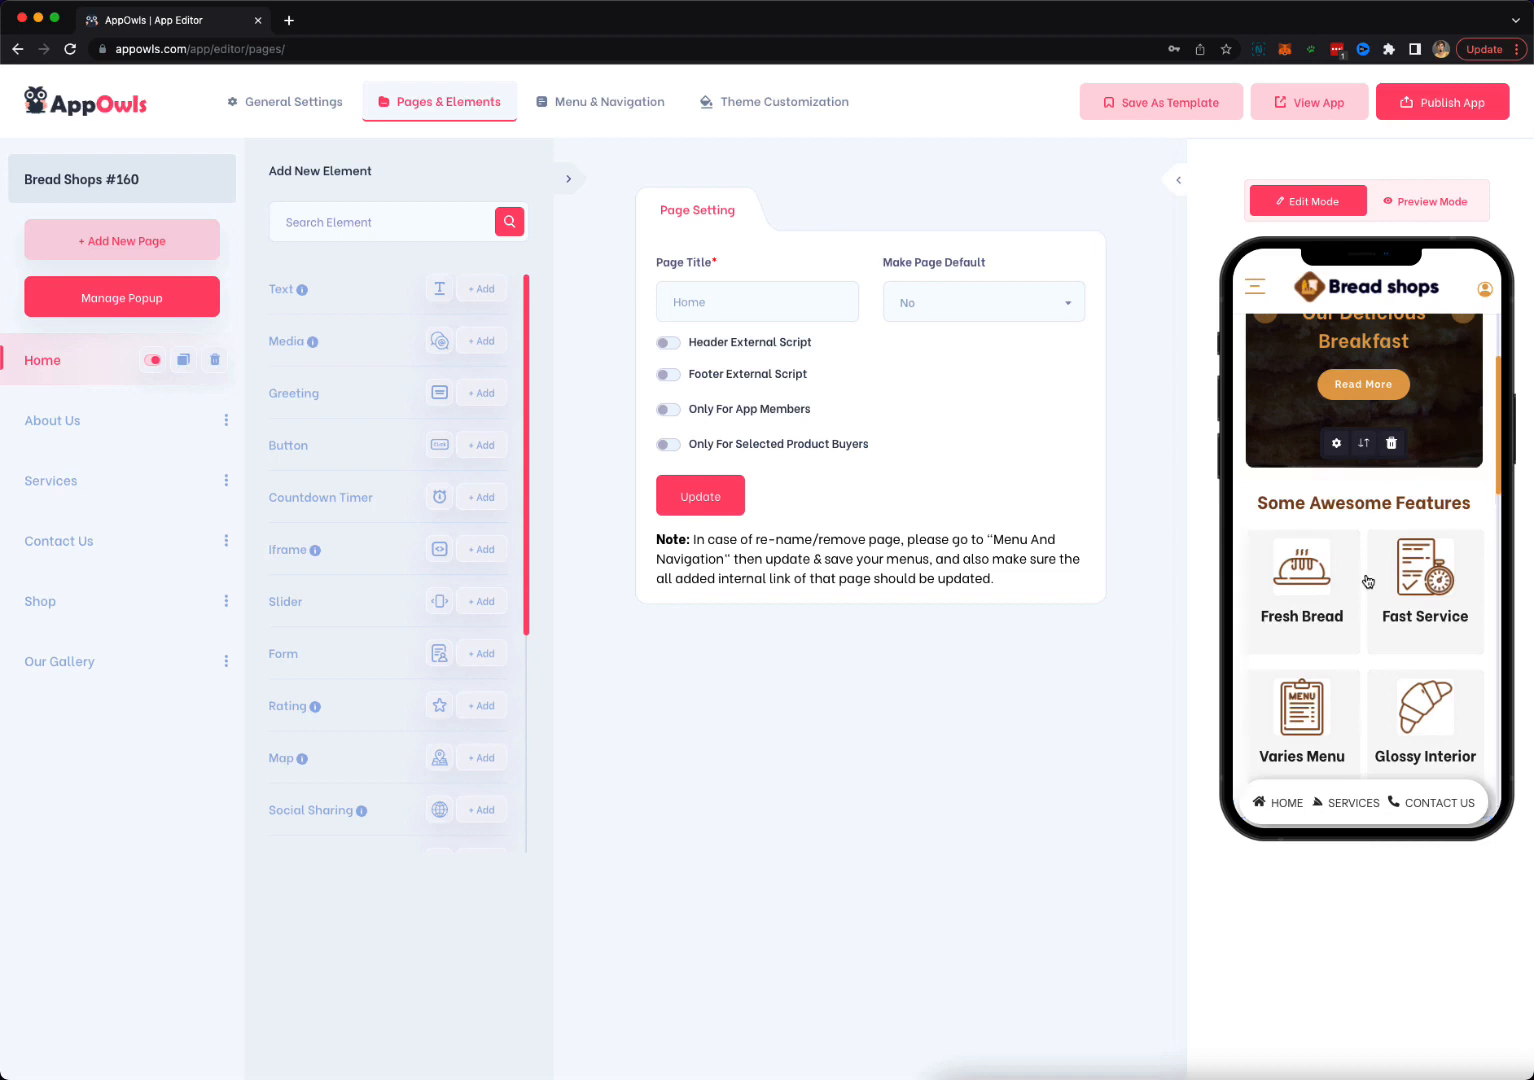
click(1336, 452)
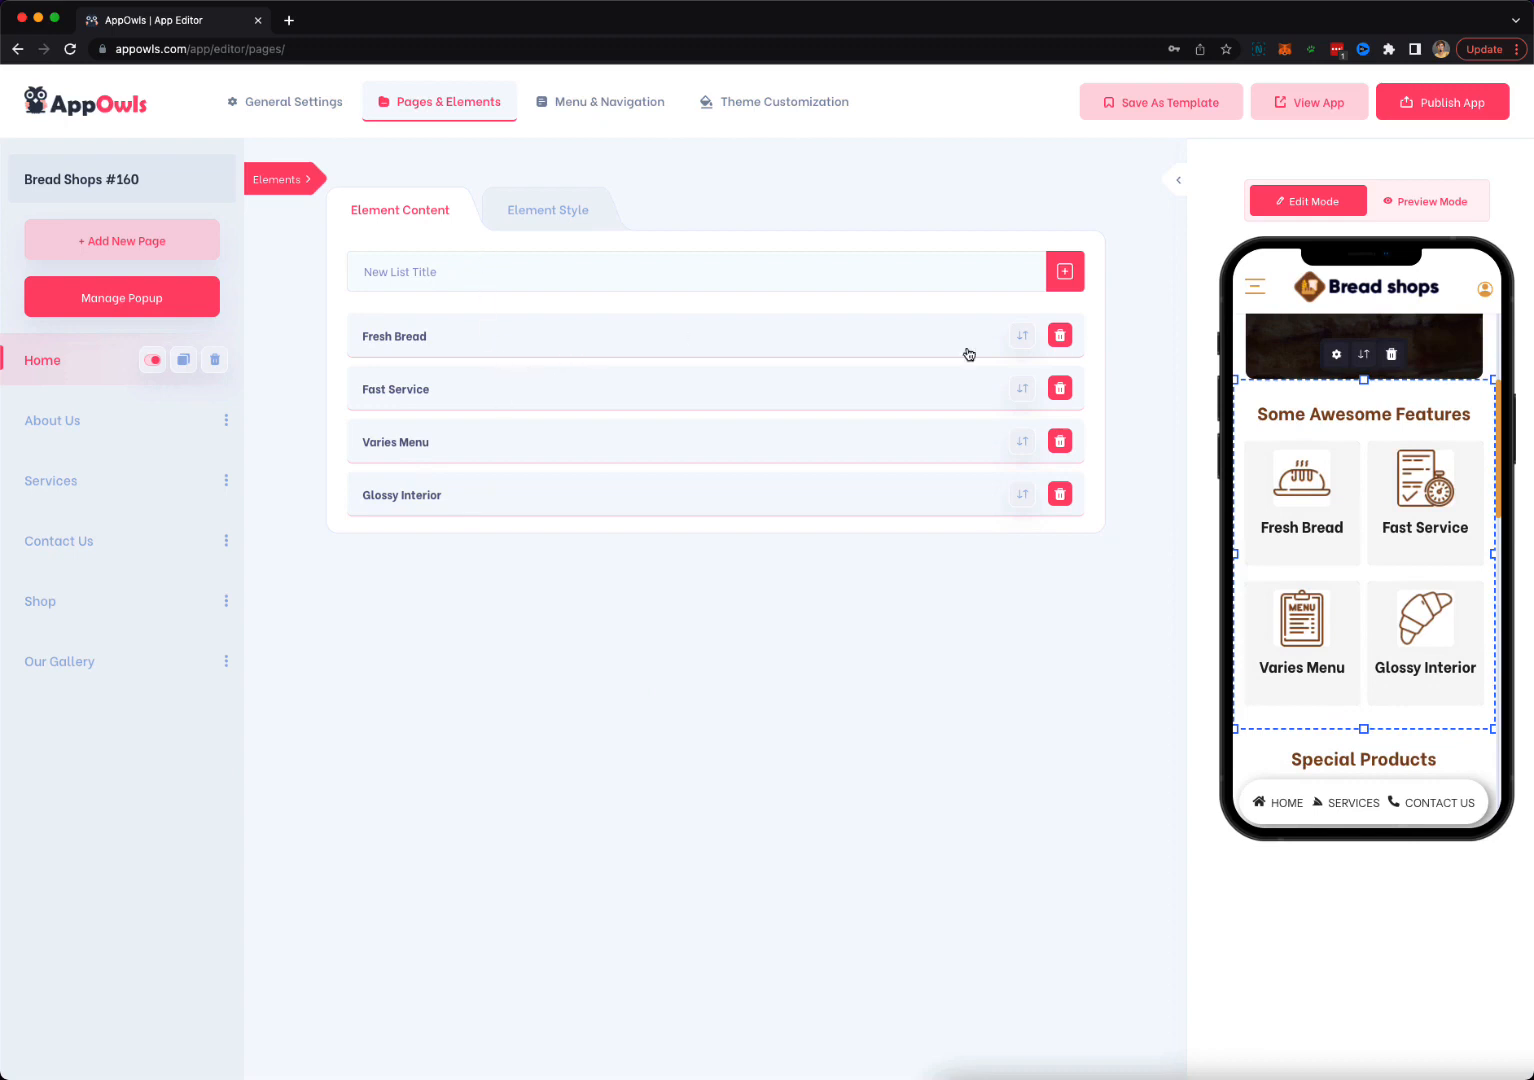
click(869, 337)
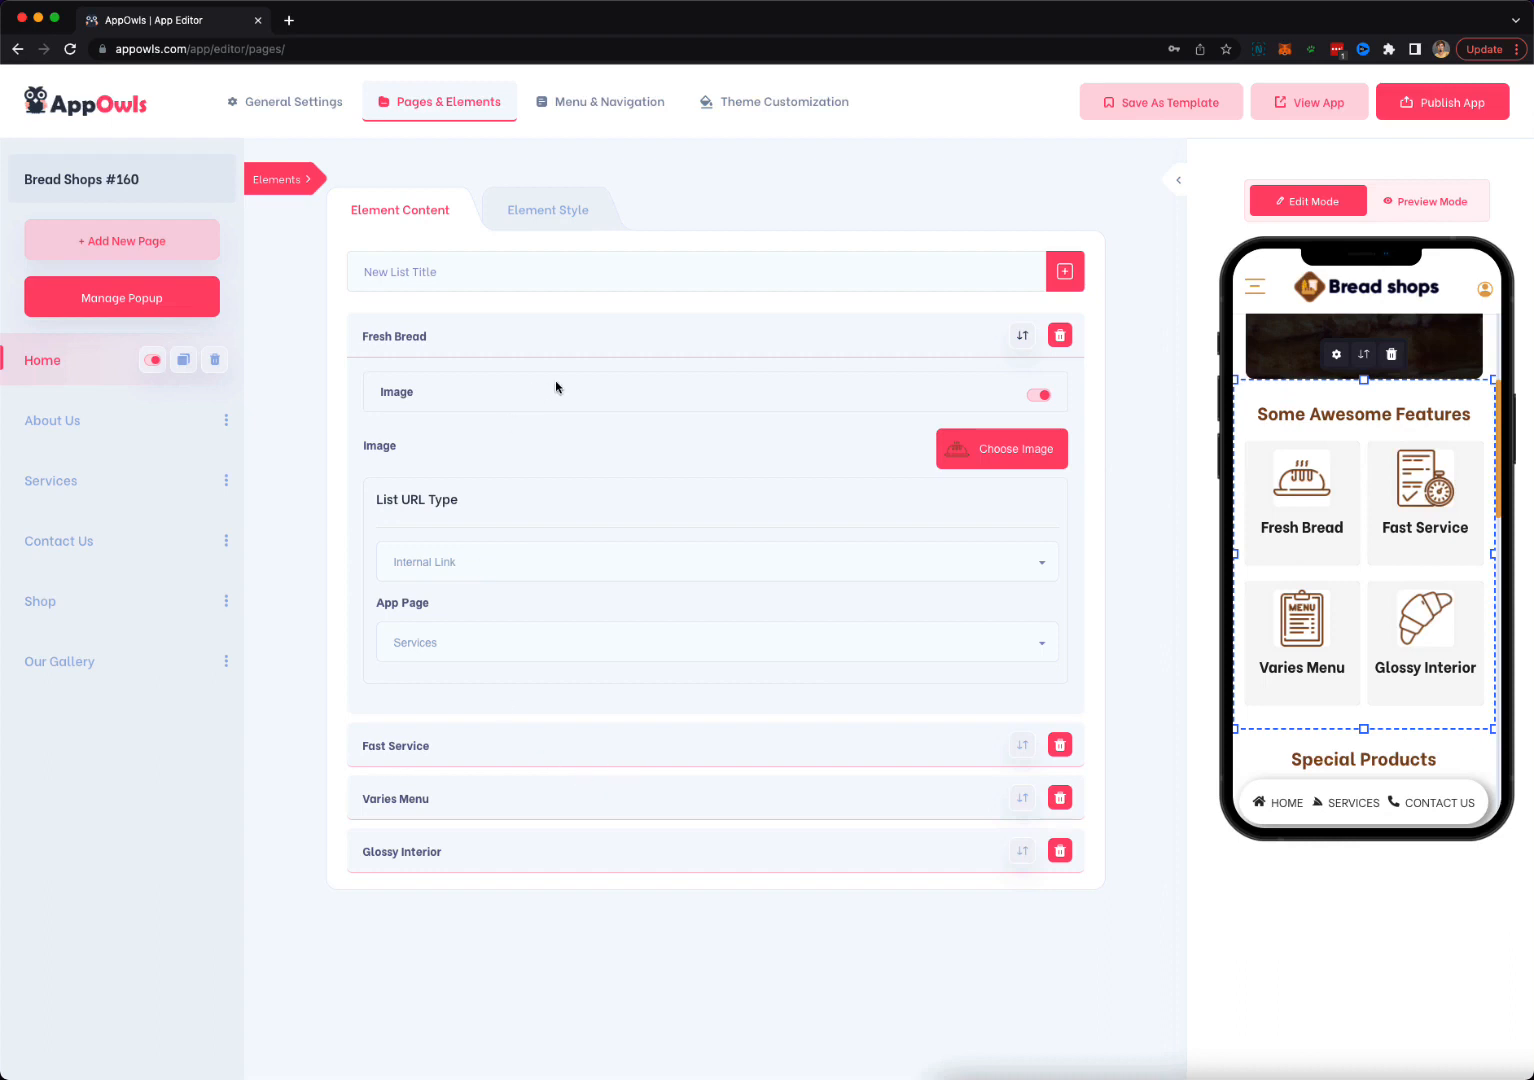
click(738, 347)
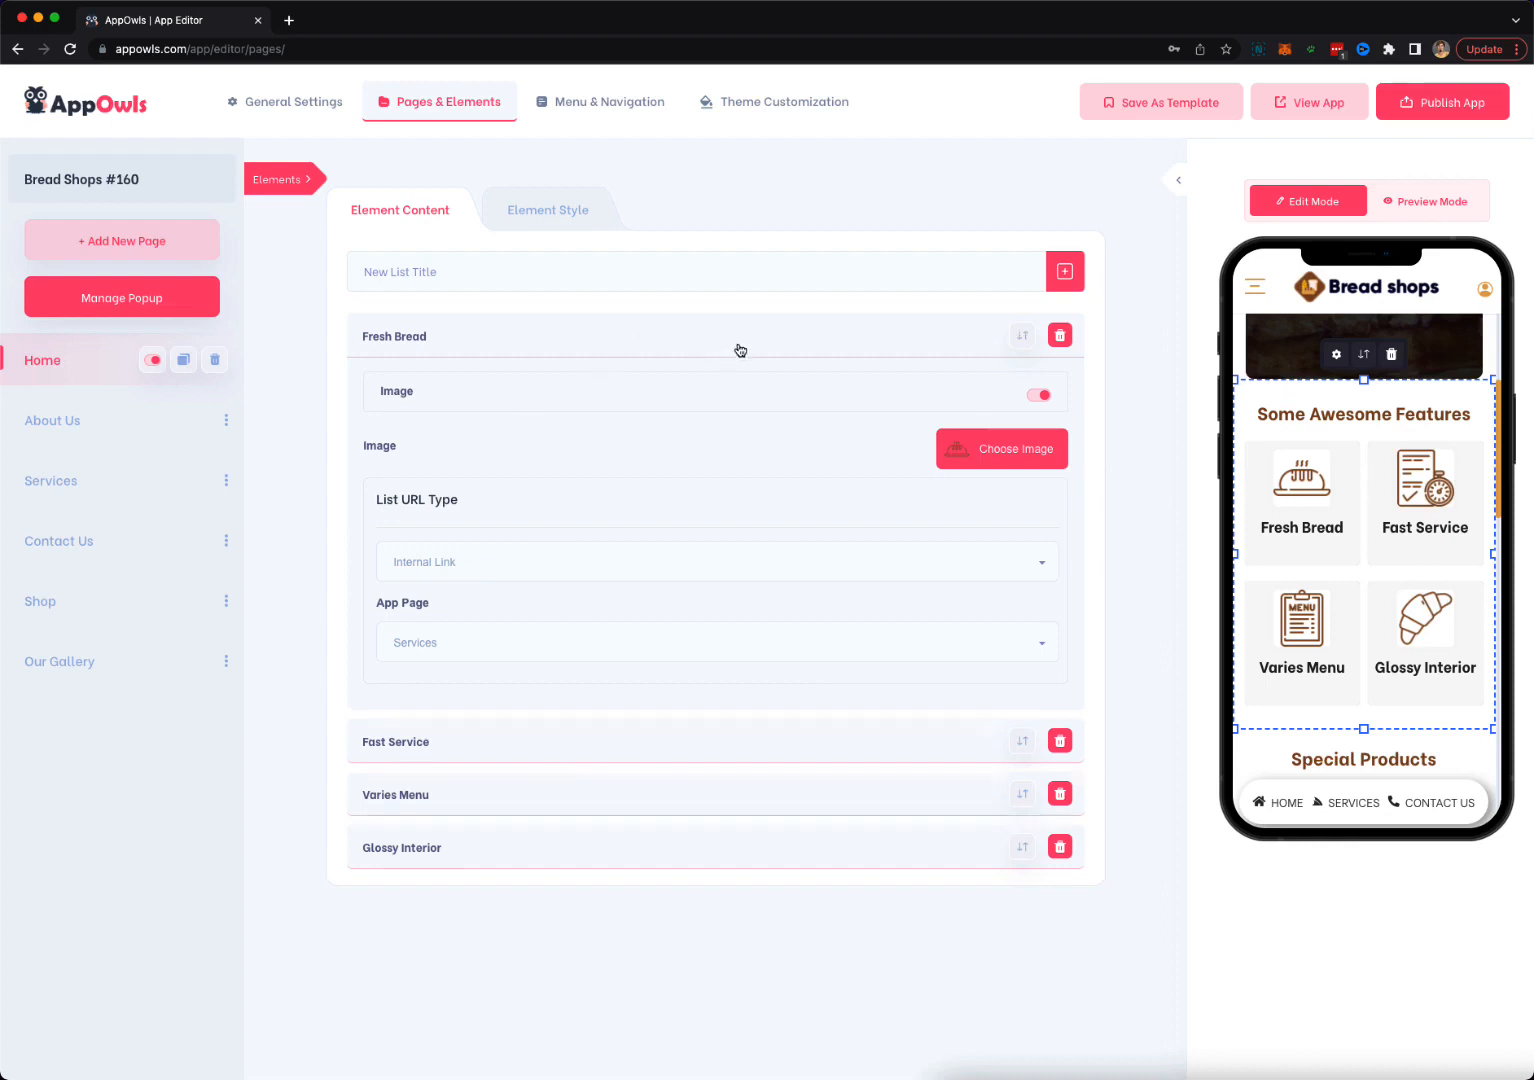
Give the Some Awesome Features element a radial gradient background of #f44336 and #b6d7a8, and return to its content list.
click(536, 208)
click(417, 318)
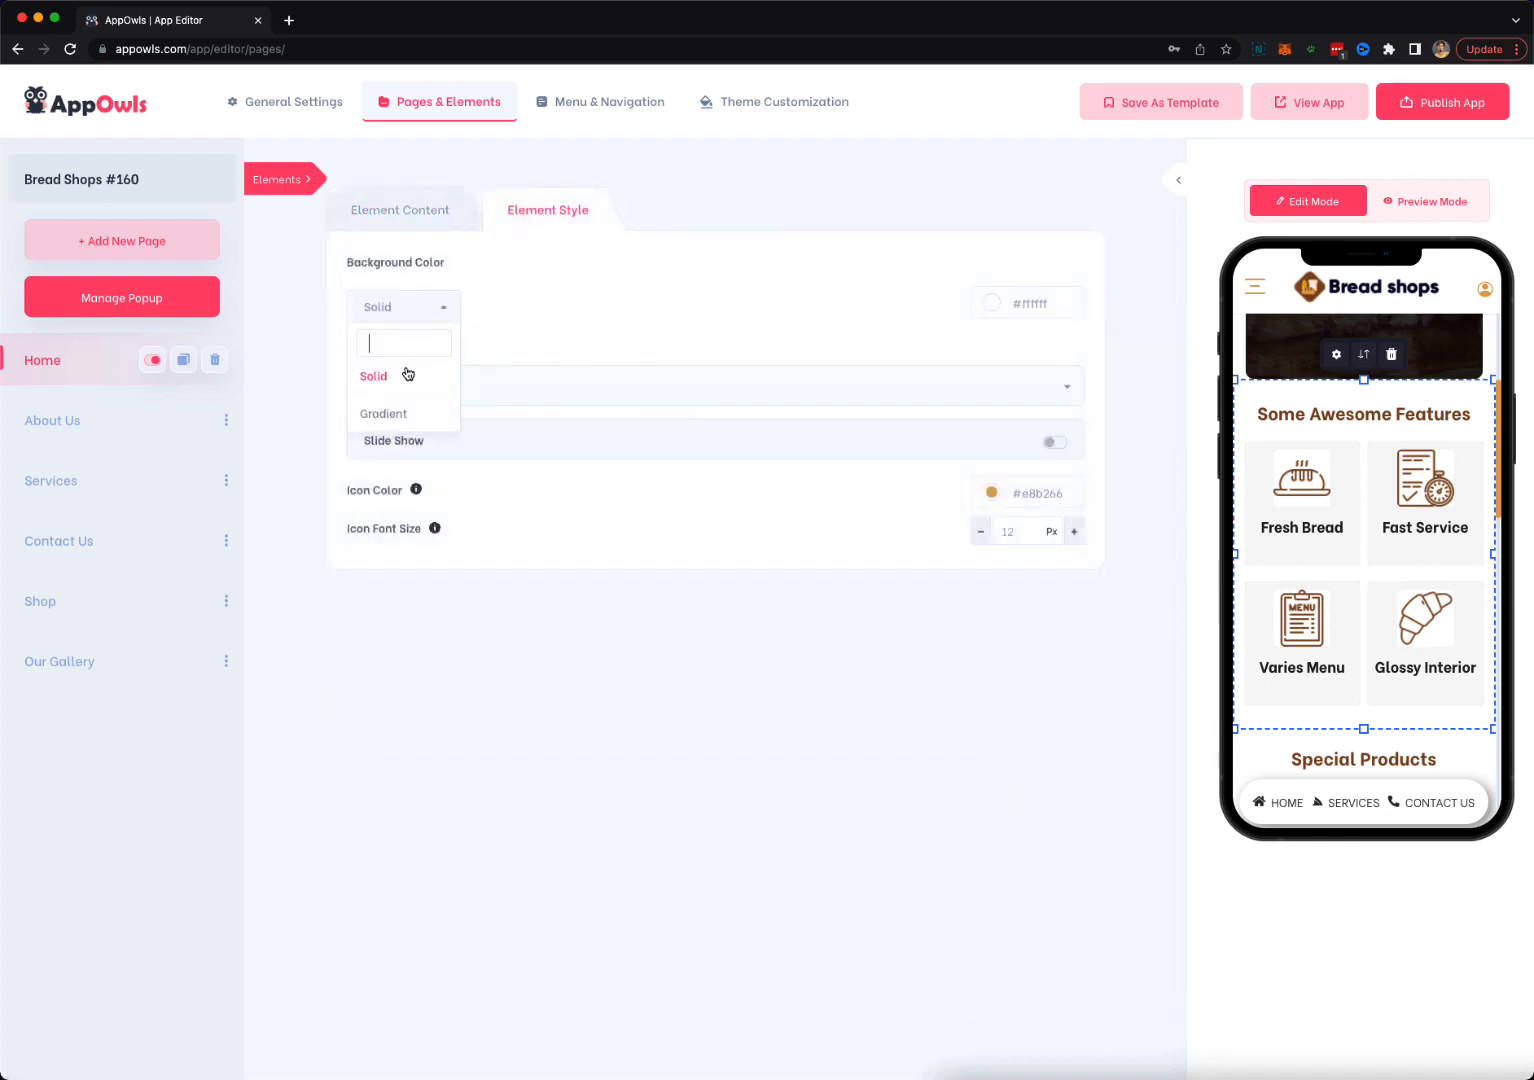
click(408, 414)
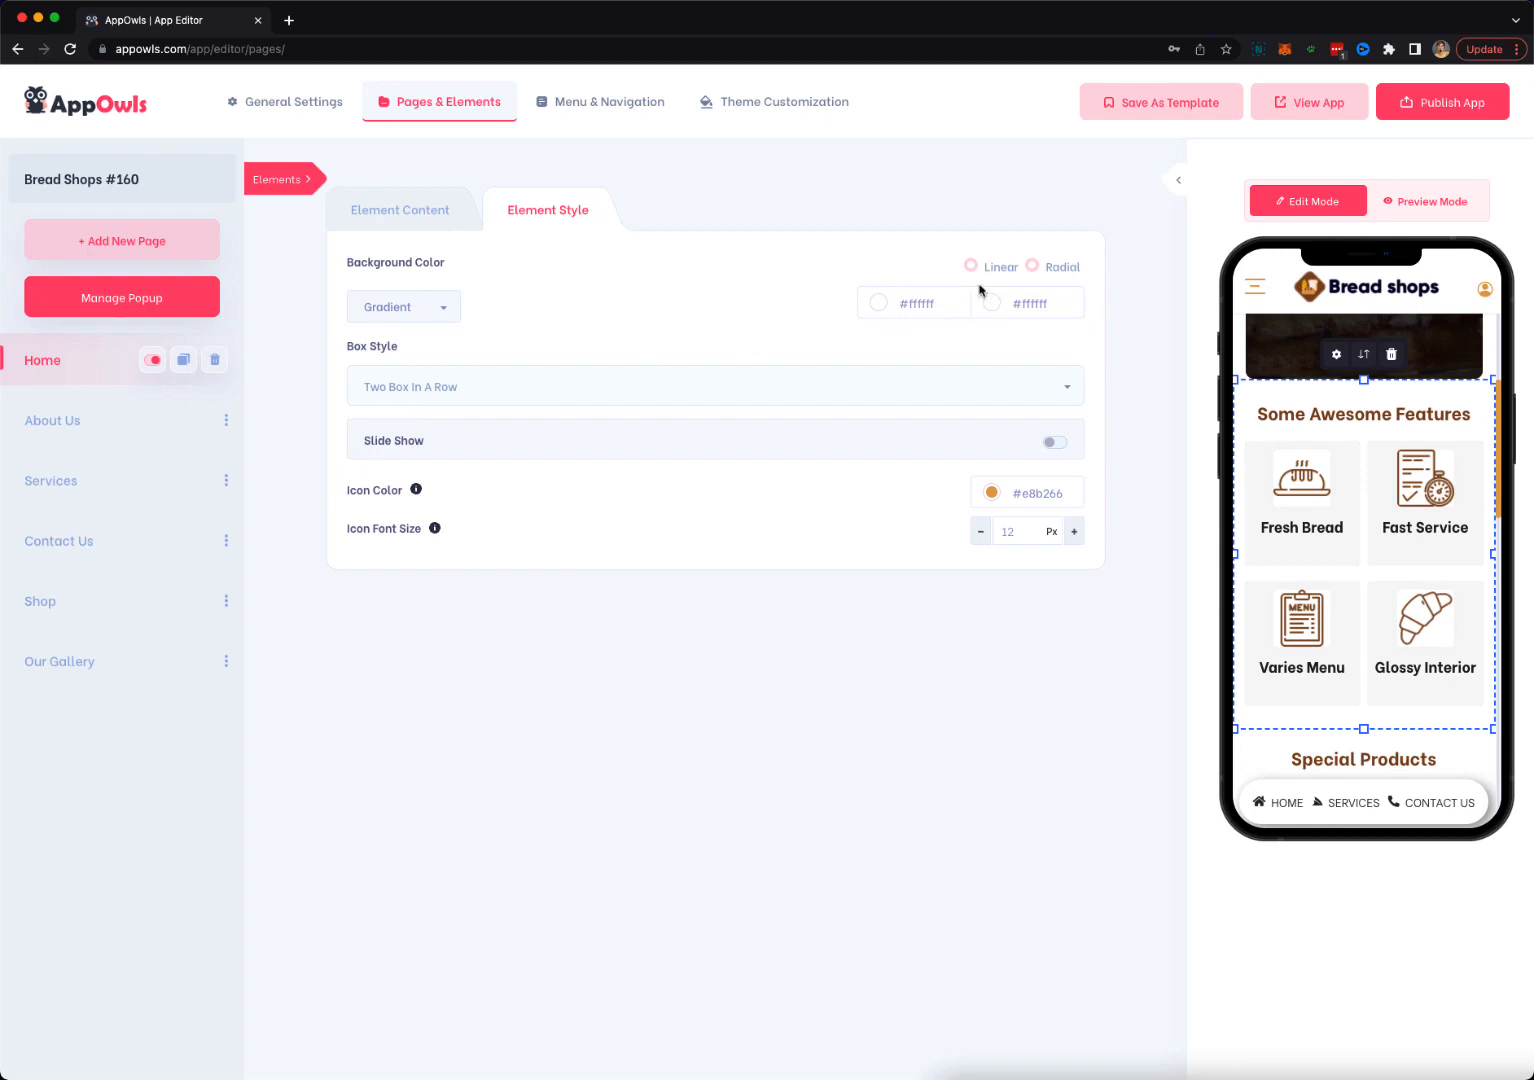
click(1031, 267)
click(1030, 302)
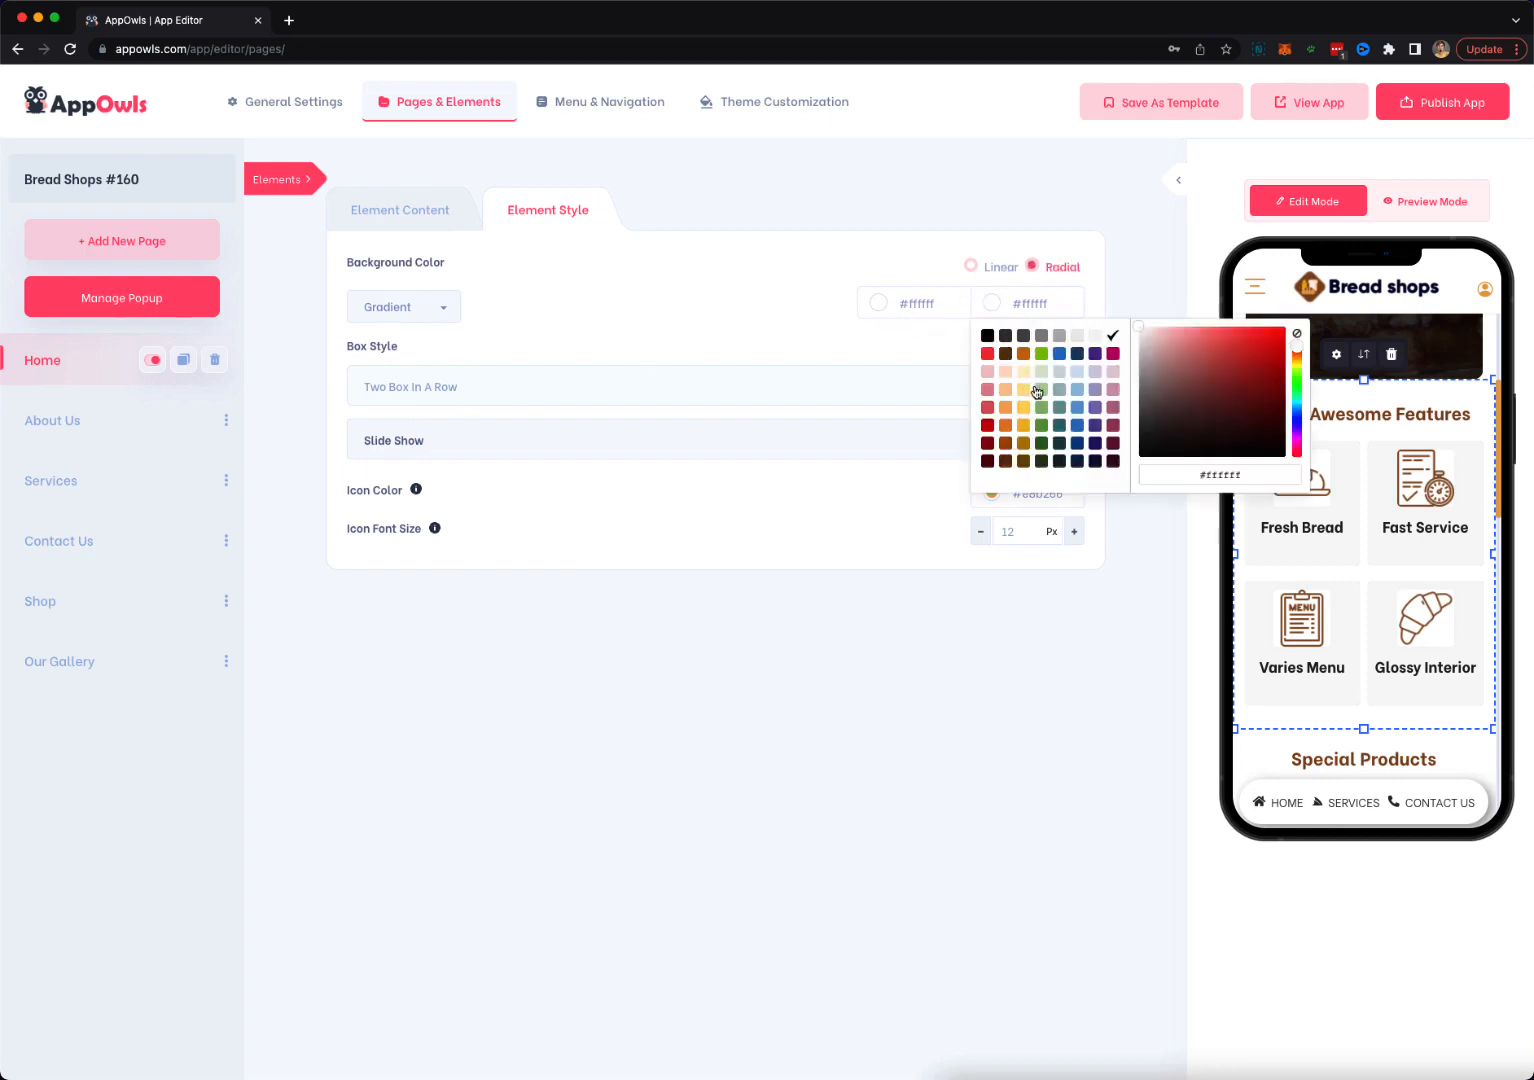
click(1039, 390)
click(1013, 647)
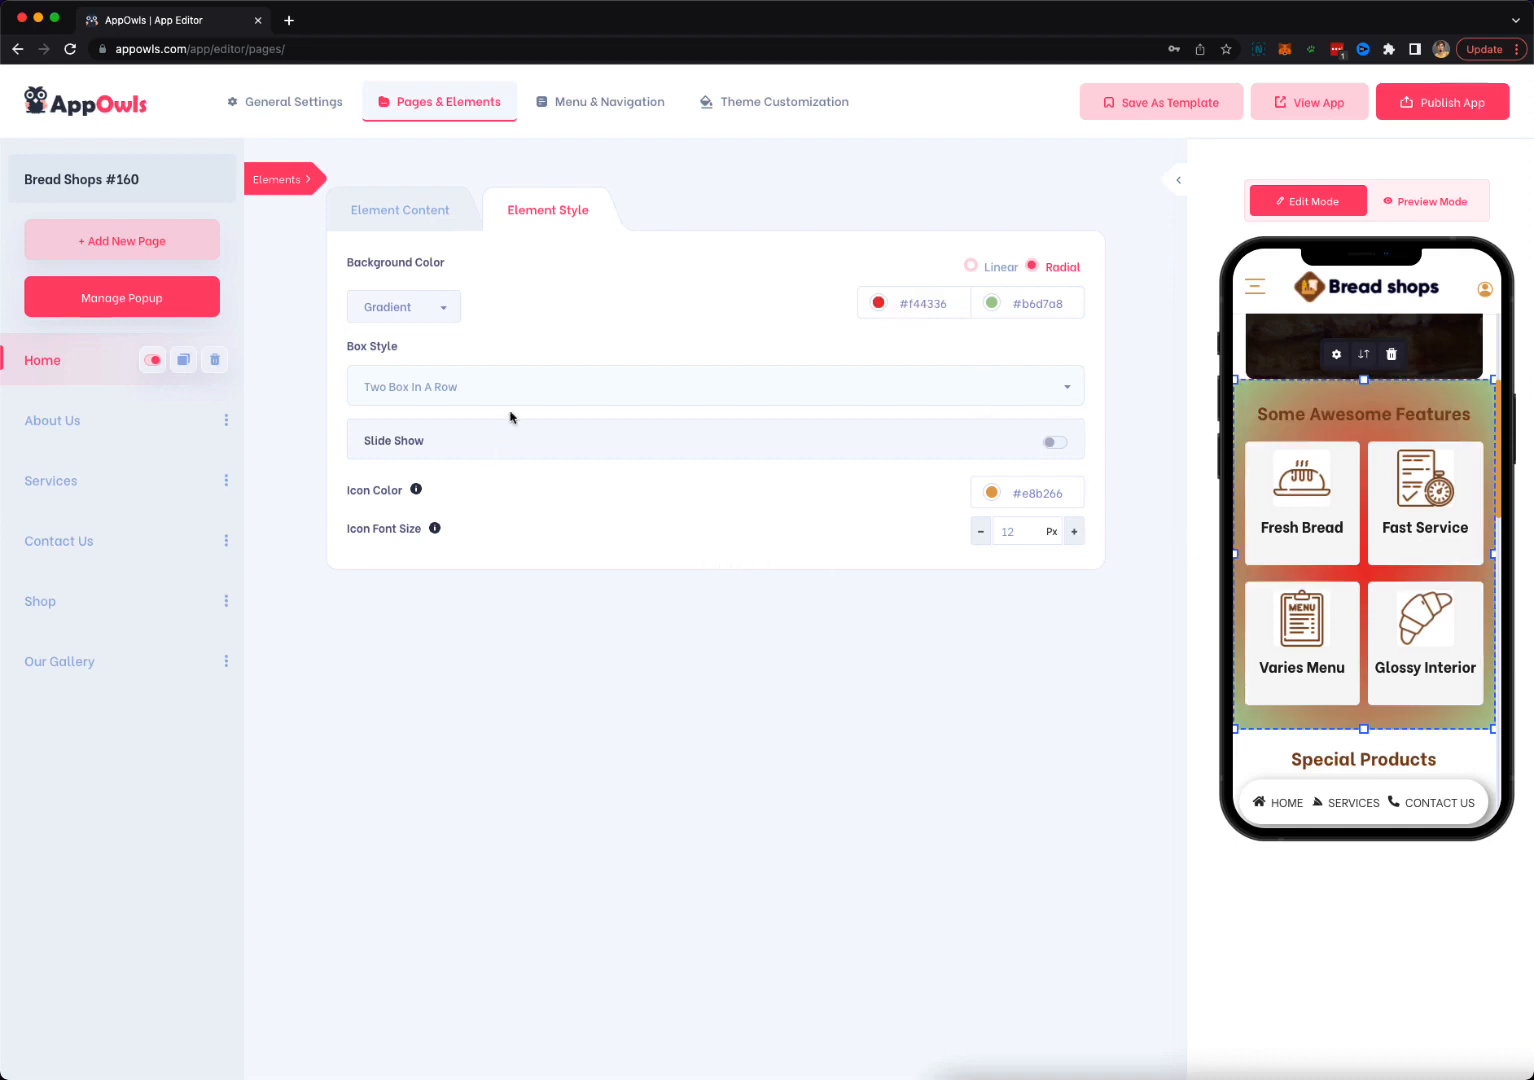
click(401, 214)
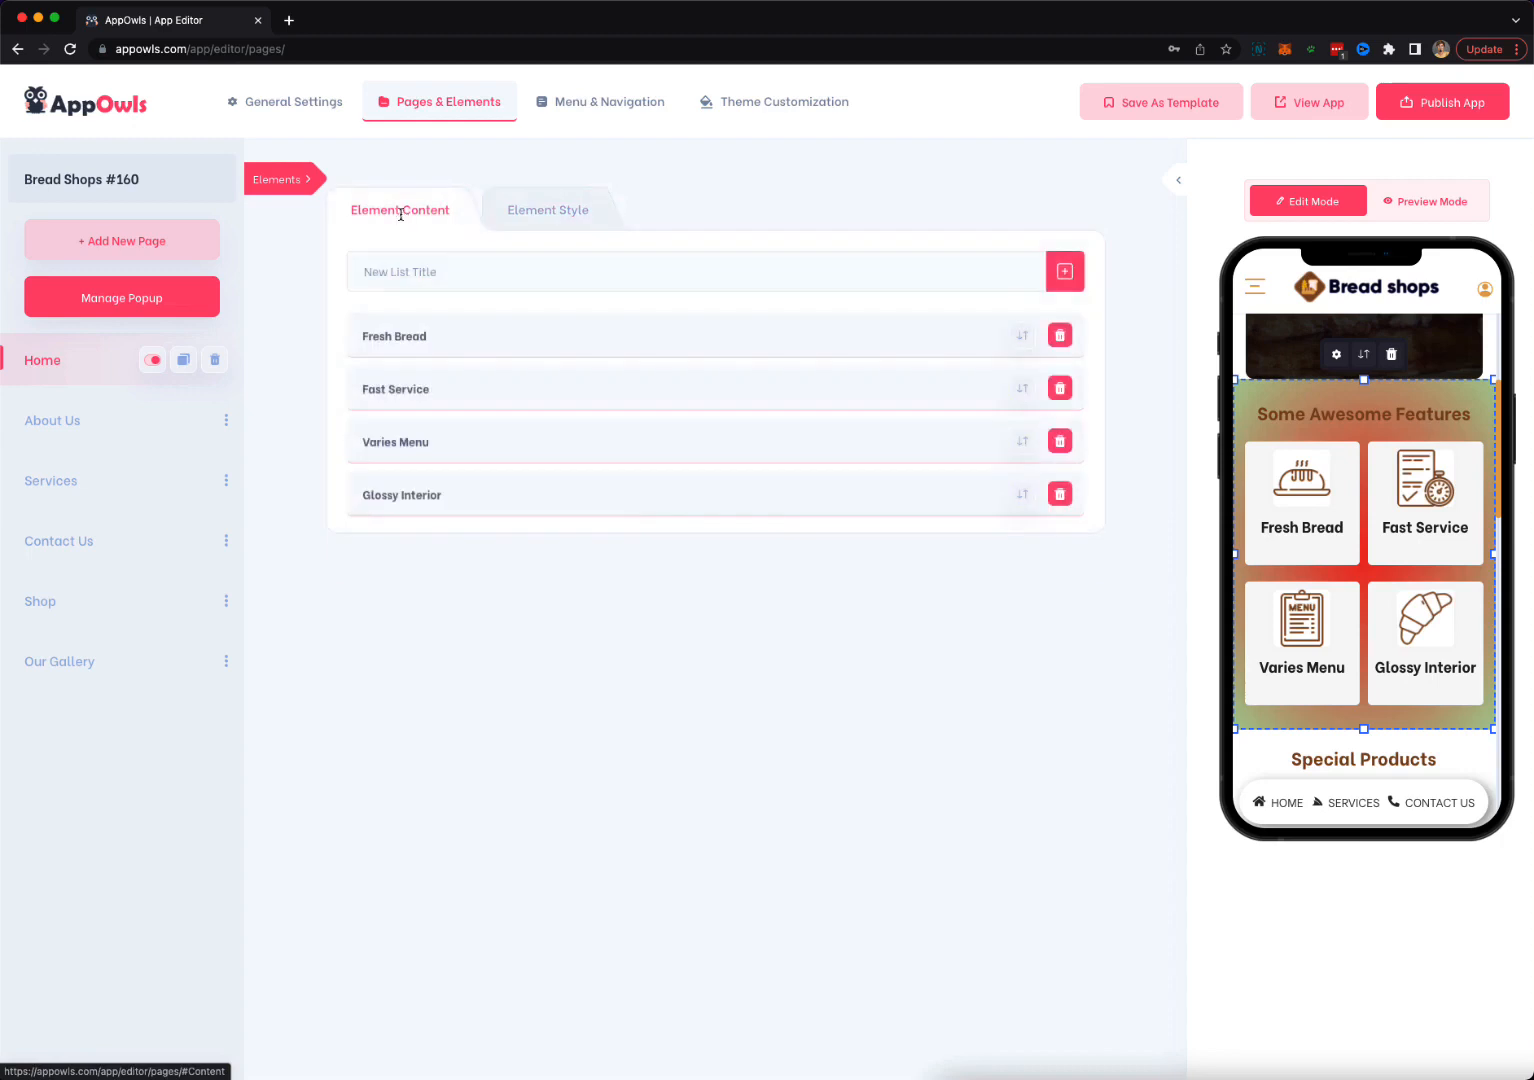
Open the About Us page and look through all elements that can be added, including Product, Booking, Loyalty and Custom Code.
click(118, 420)
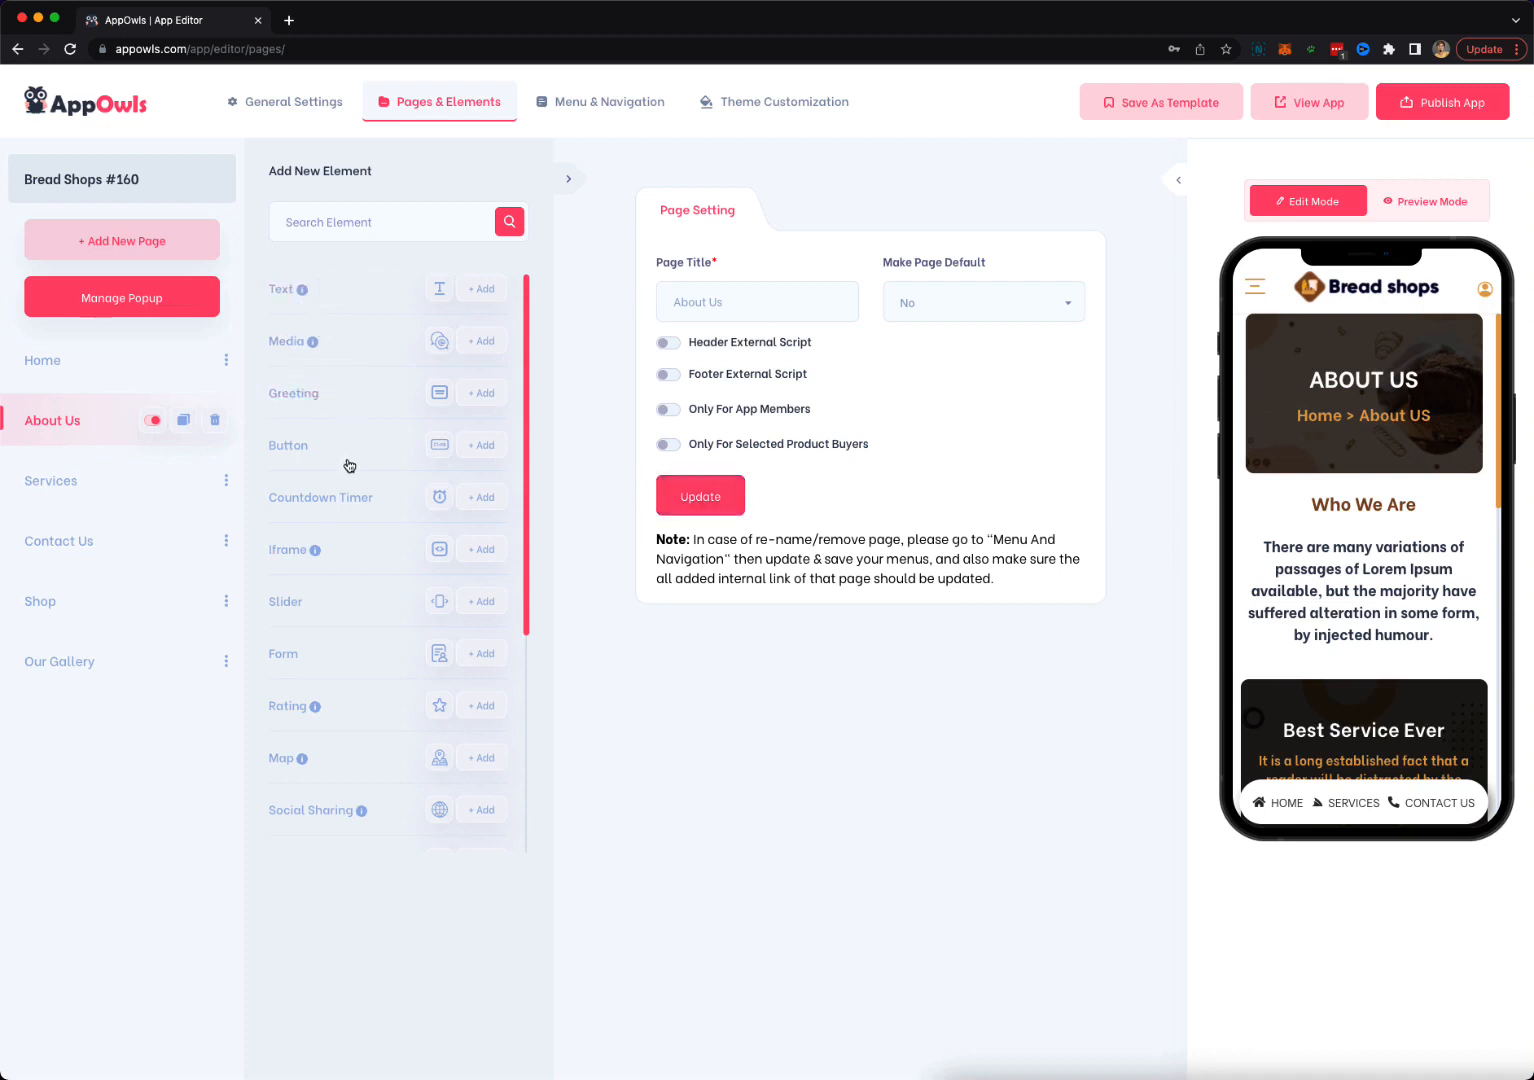
mouse_move(333, 558)
scroll(367, 657, down, 2)
scroll(367, 657, down, 2)
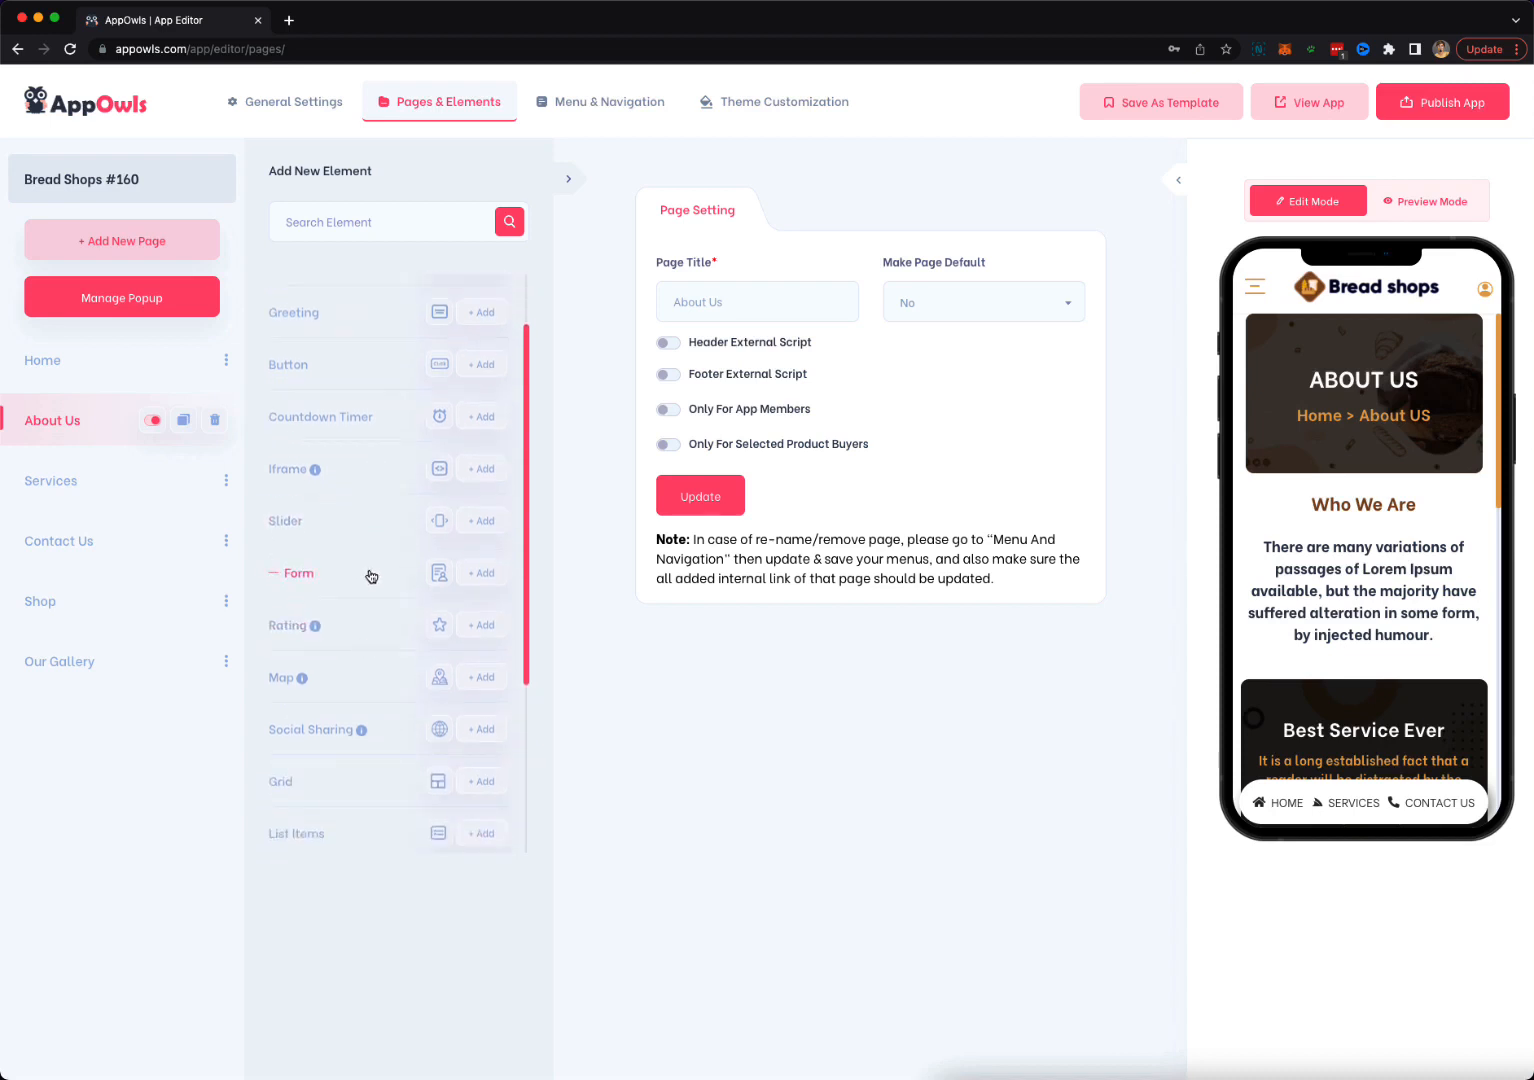
scroll(371, 576, down, 3)
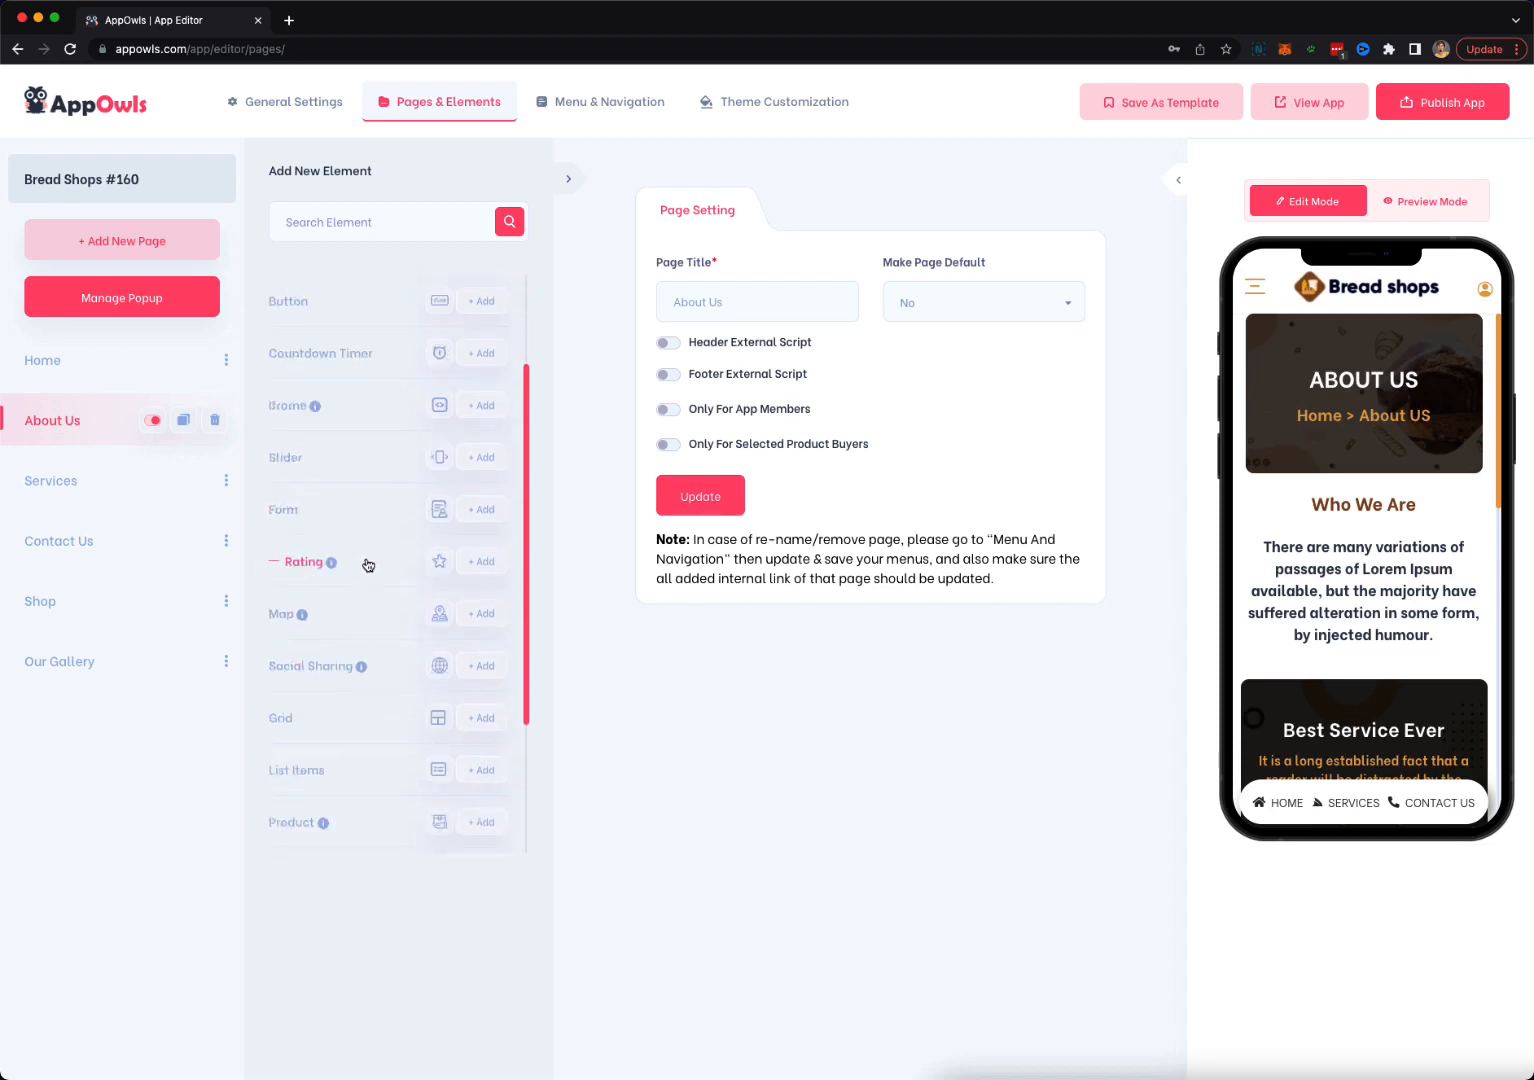
scroll(361, 619, down, 5)
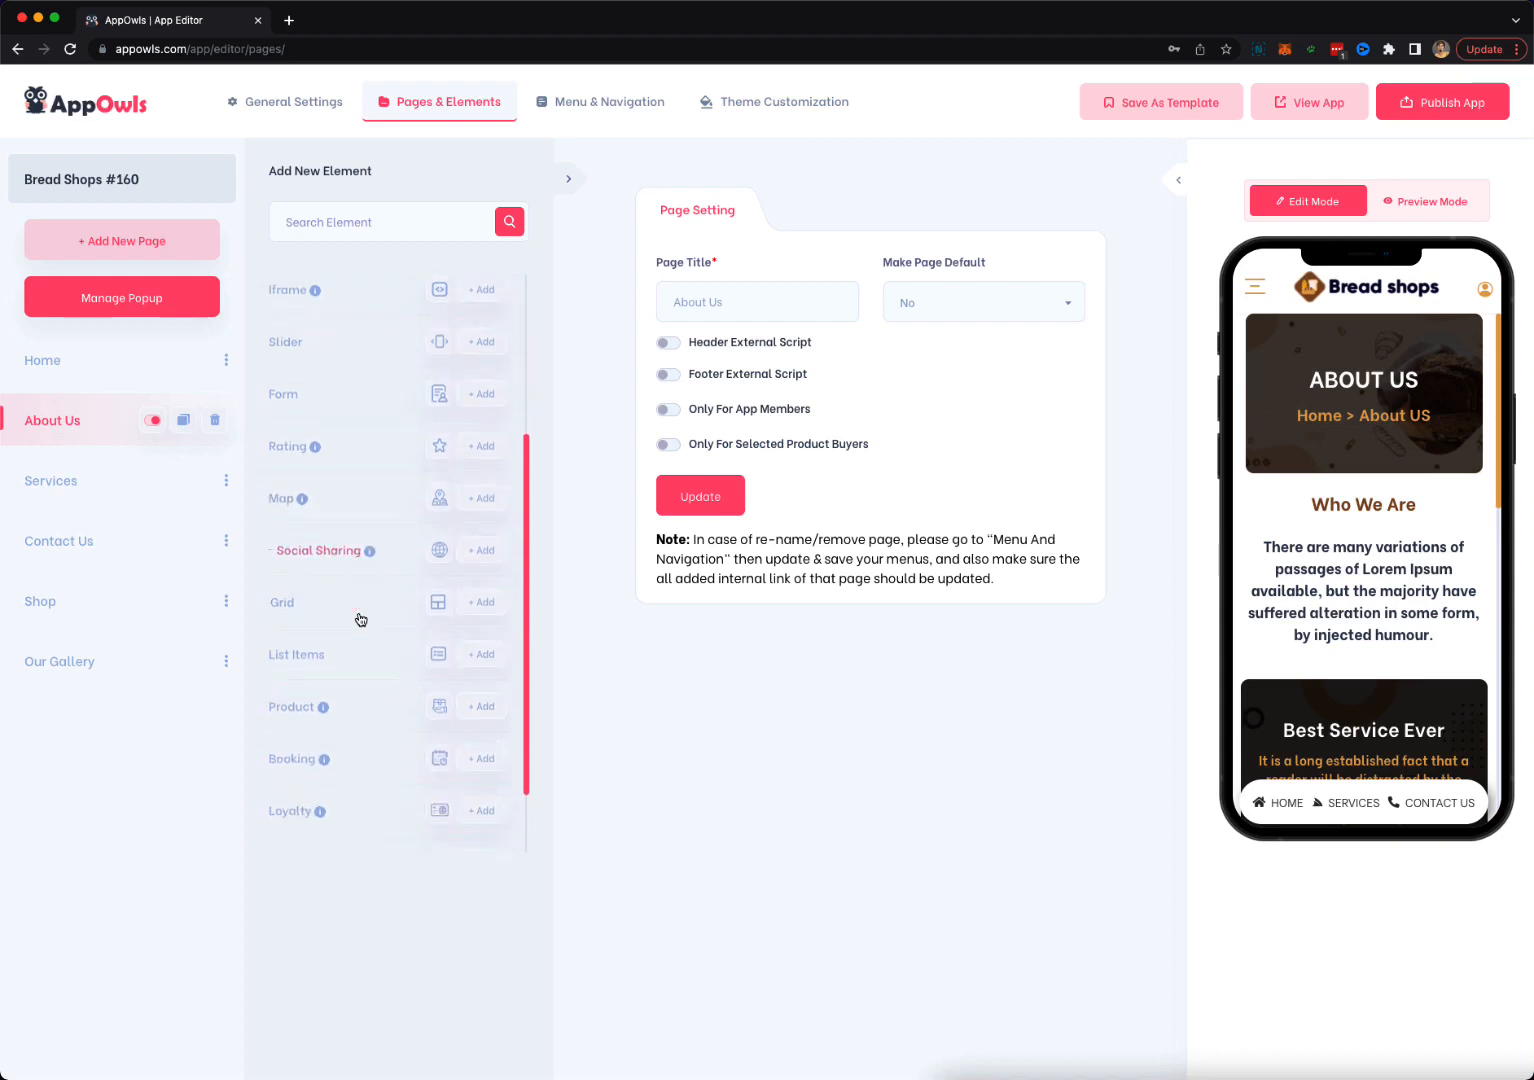
scroll(361, 622, down, 2)
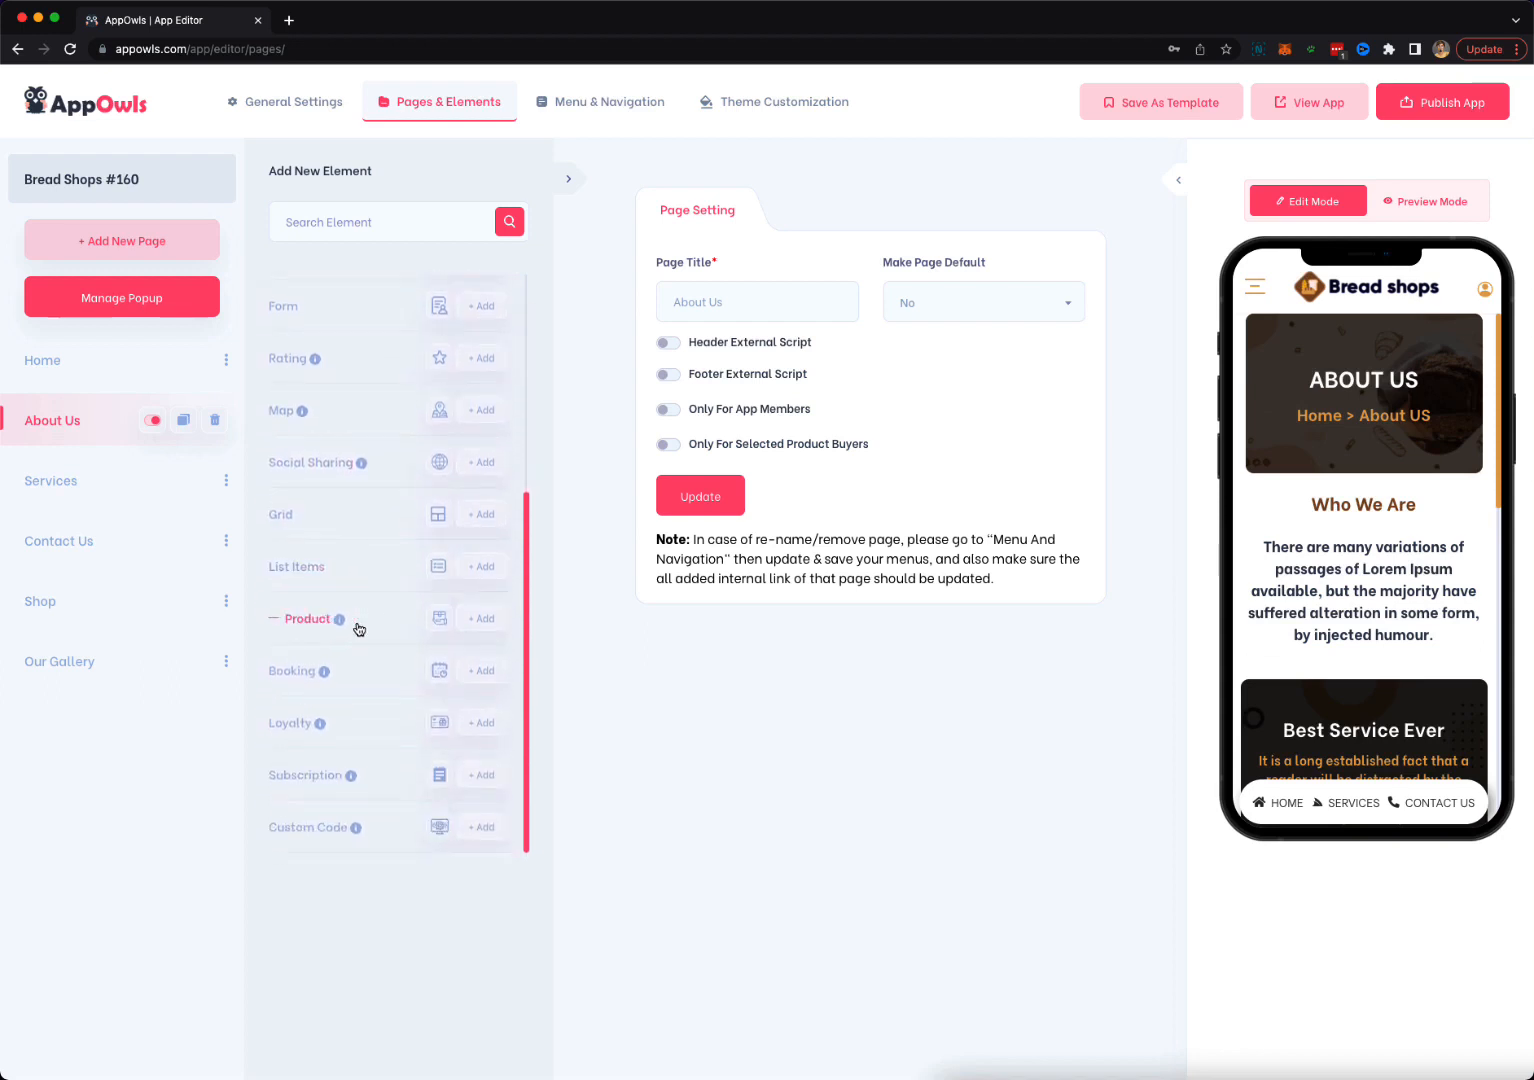
mouse_move(345, 624)
mouse_move(342, 675)
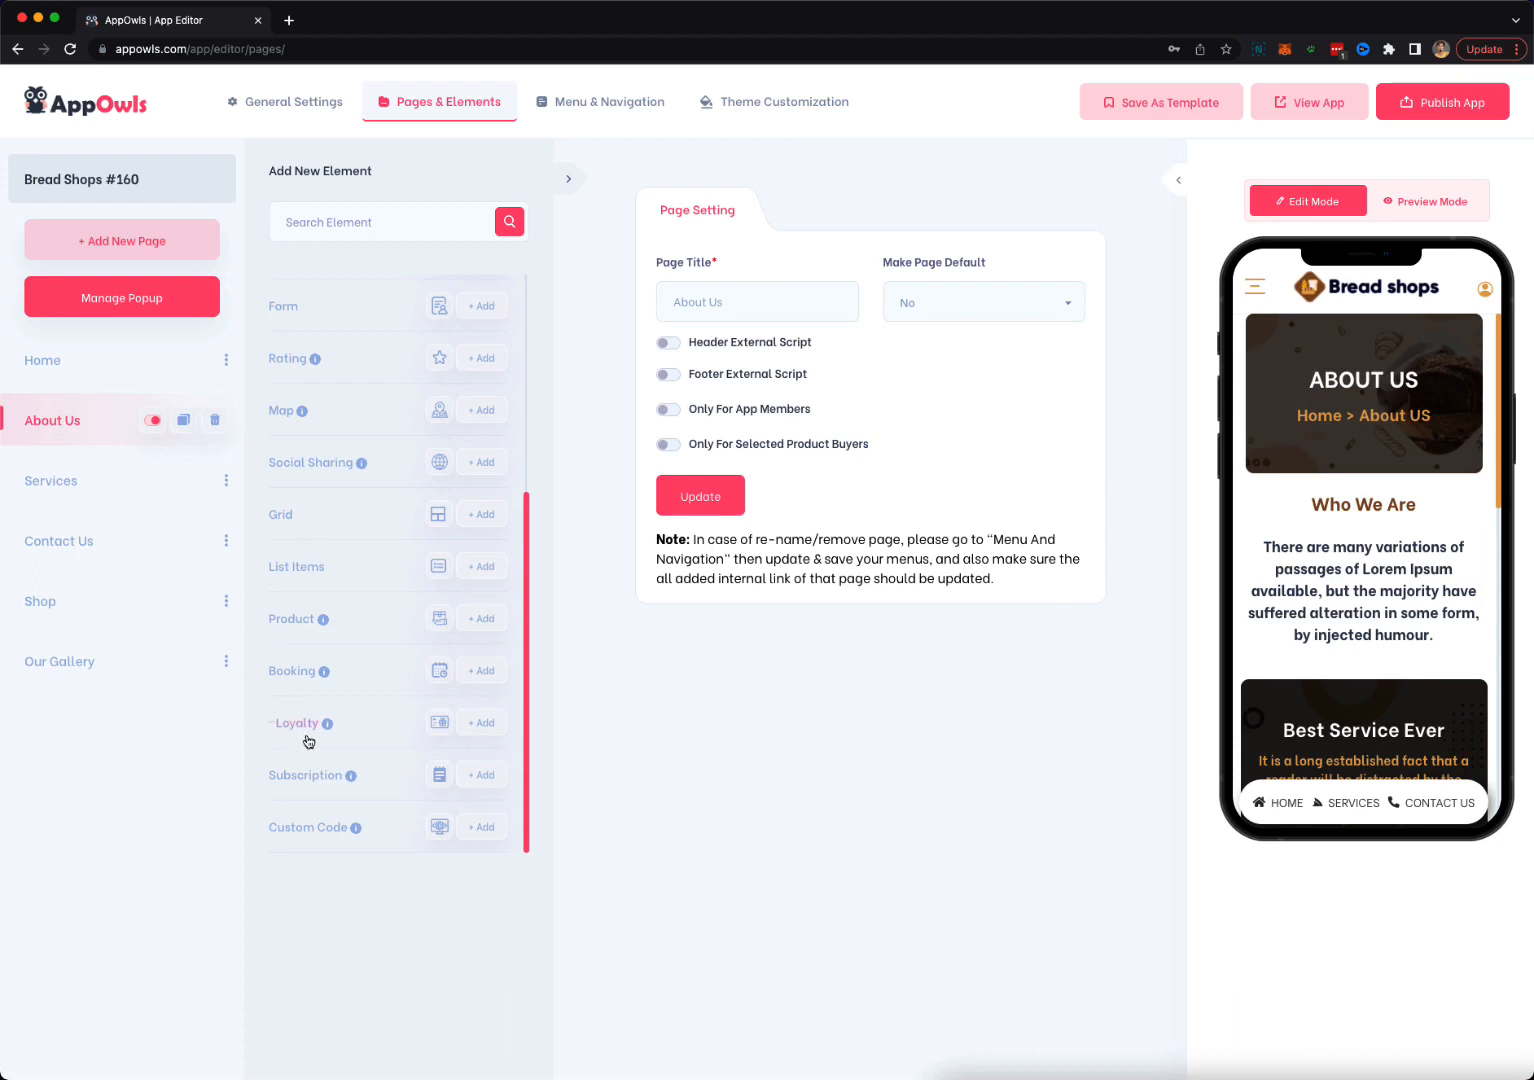
View the Shop page and open the blank settings form for adding a new page.
click(72, 605)
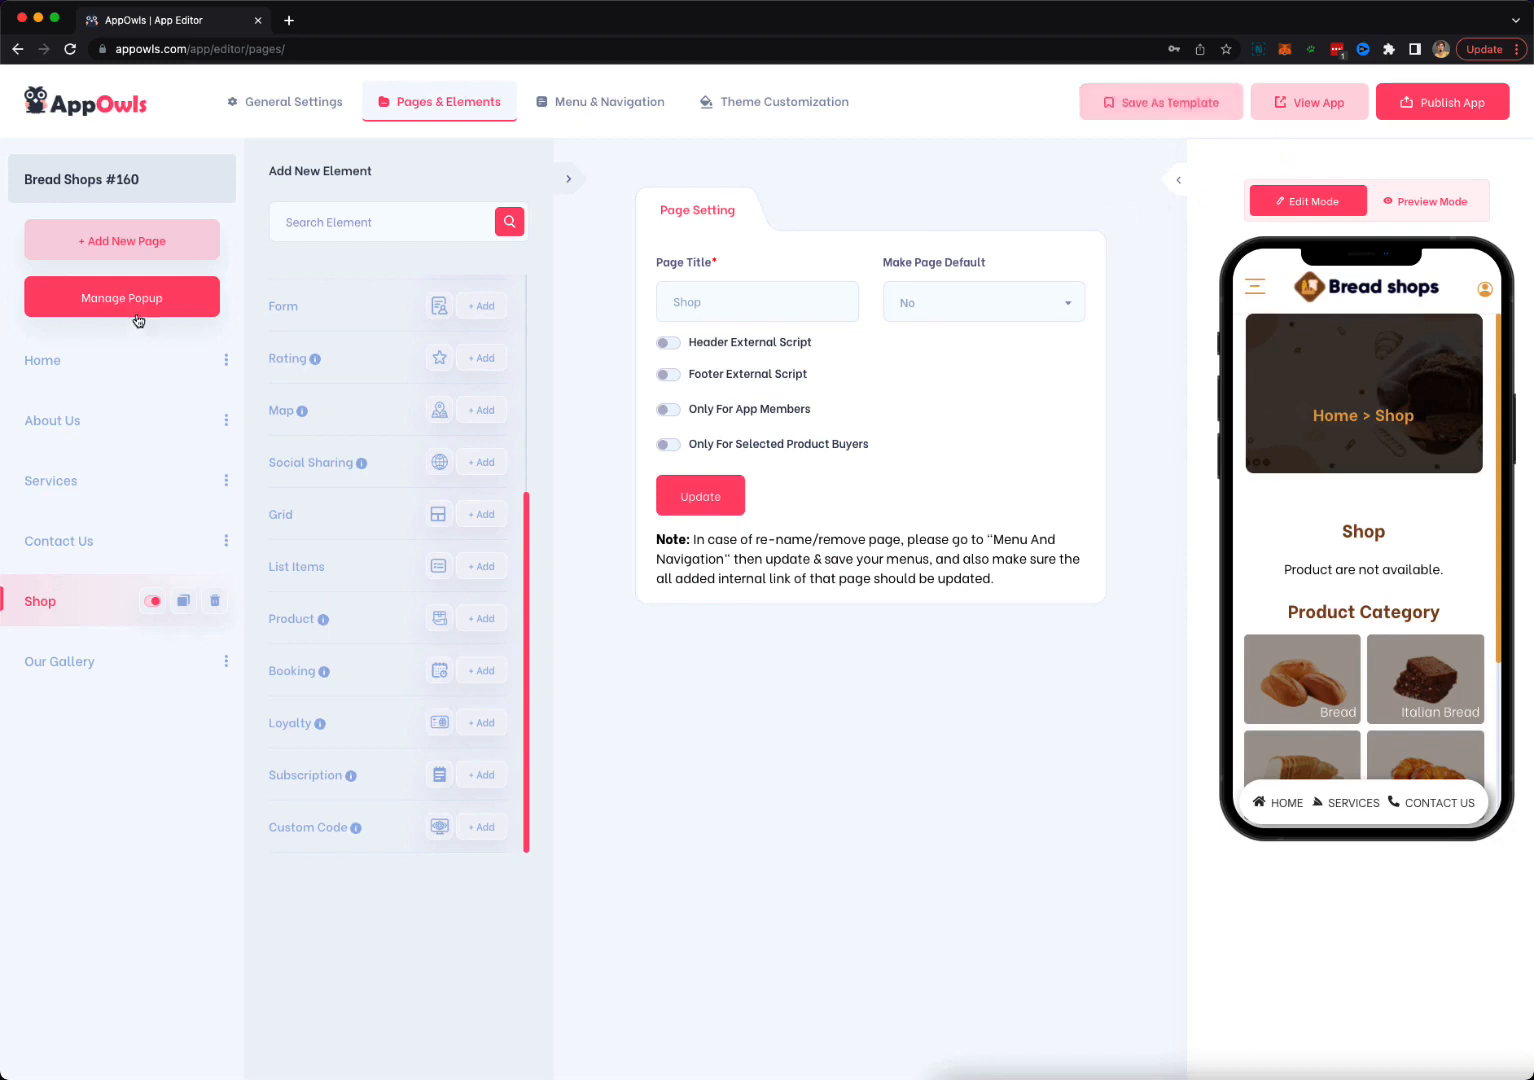
click(116, 241)
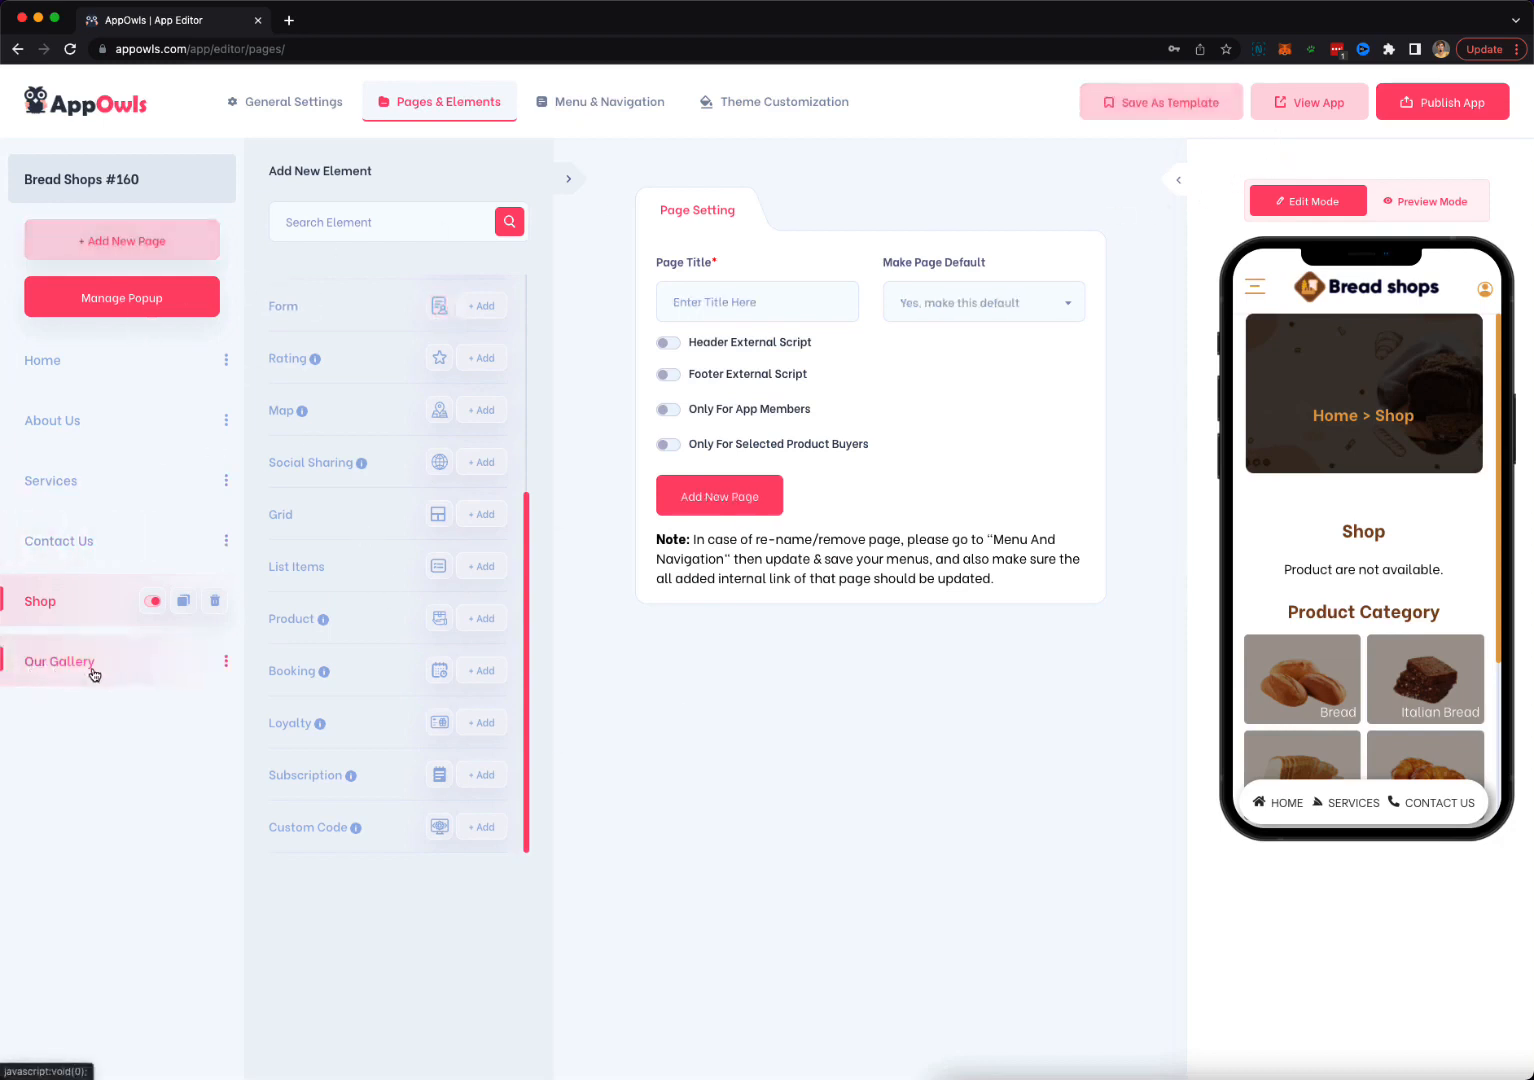
Open the menu and navigation settings and look through the main menu's items.
click(616, 120)
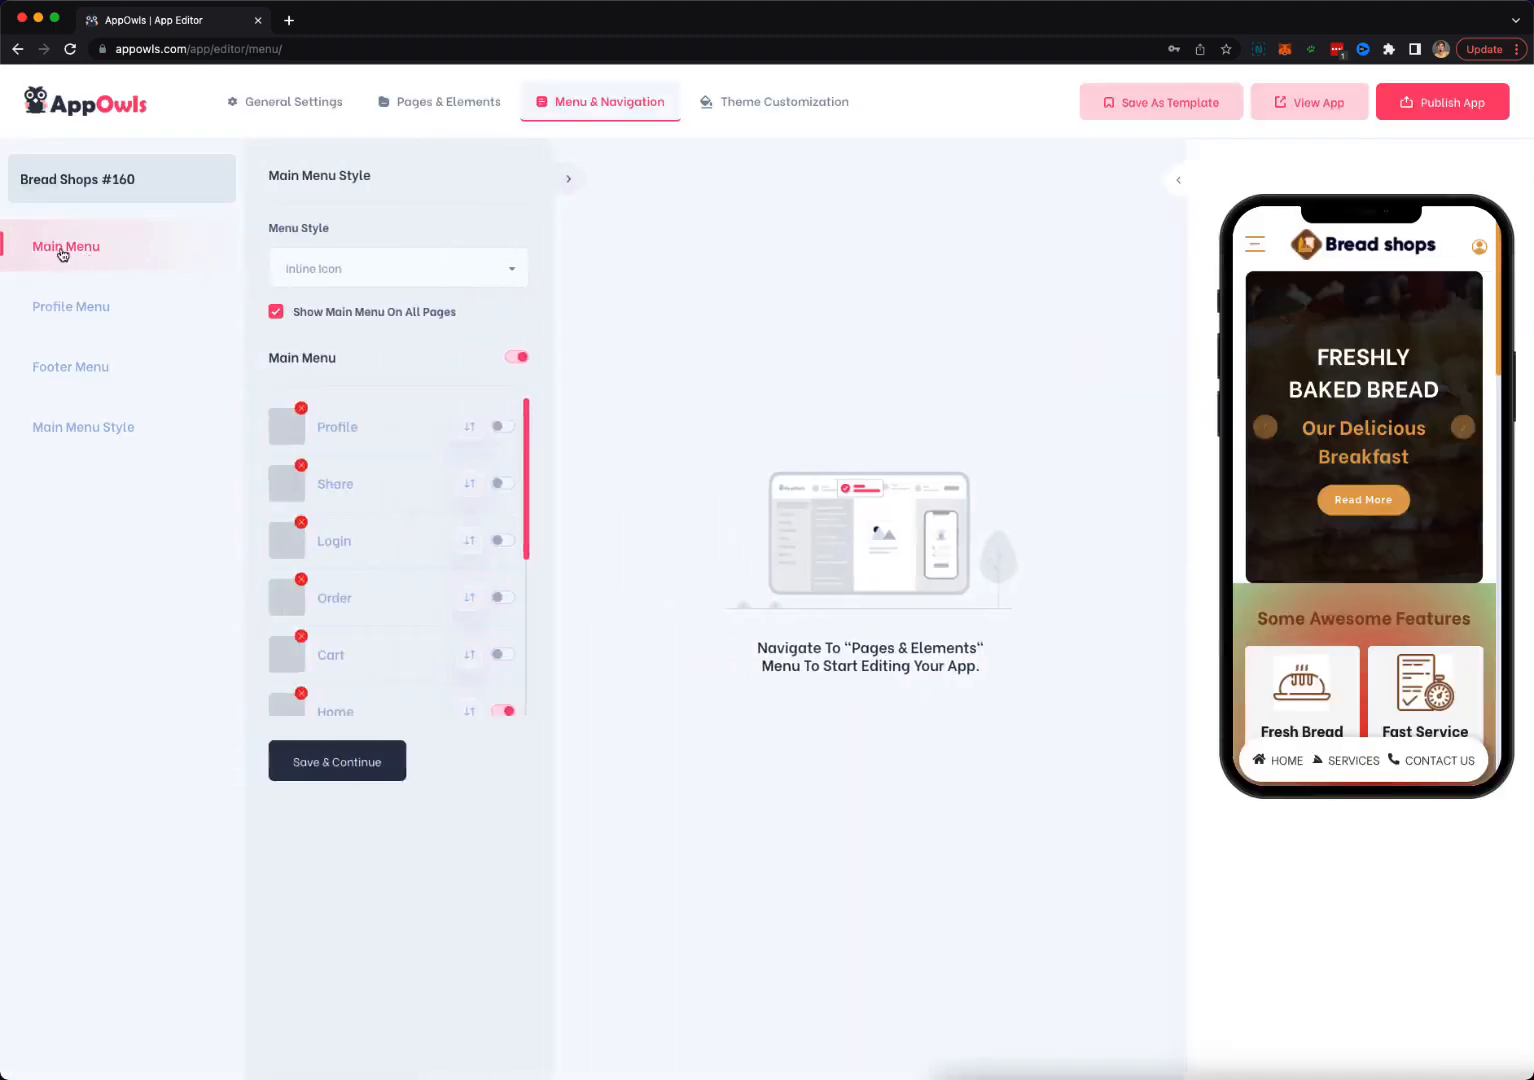
scroll(361, 485, down, 3)
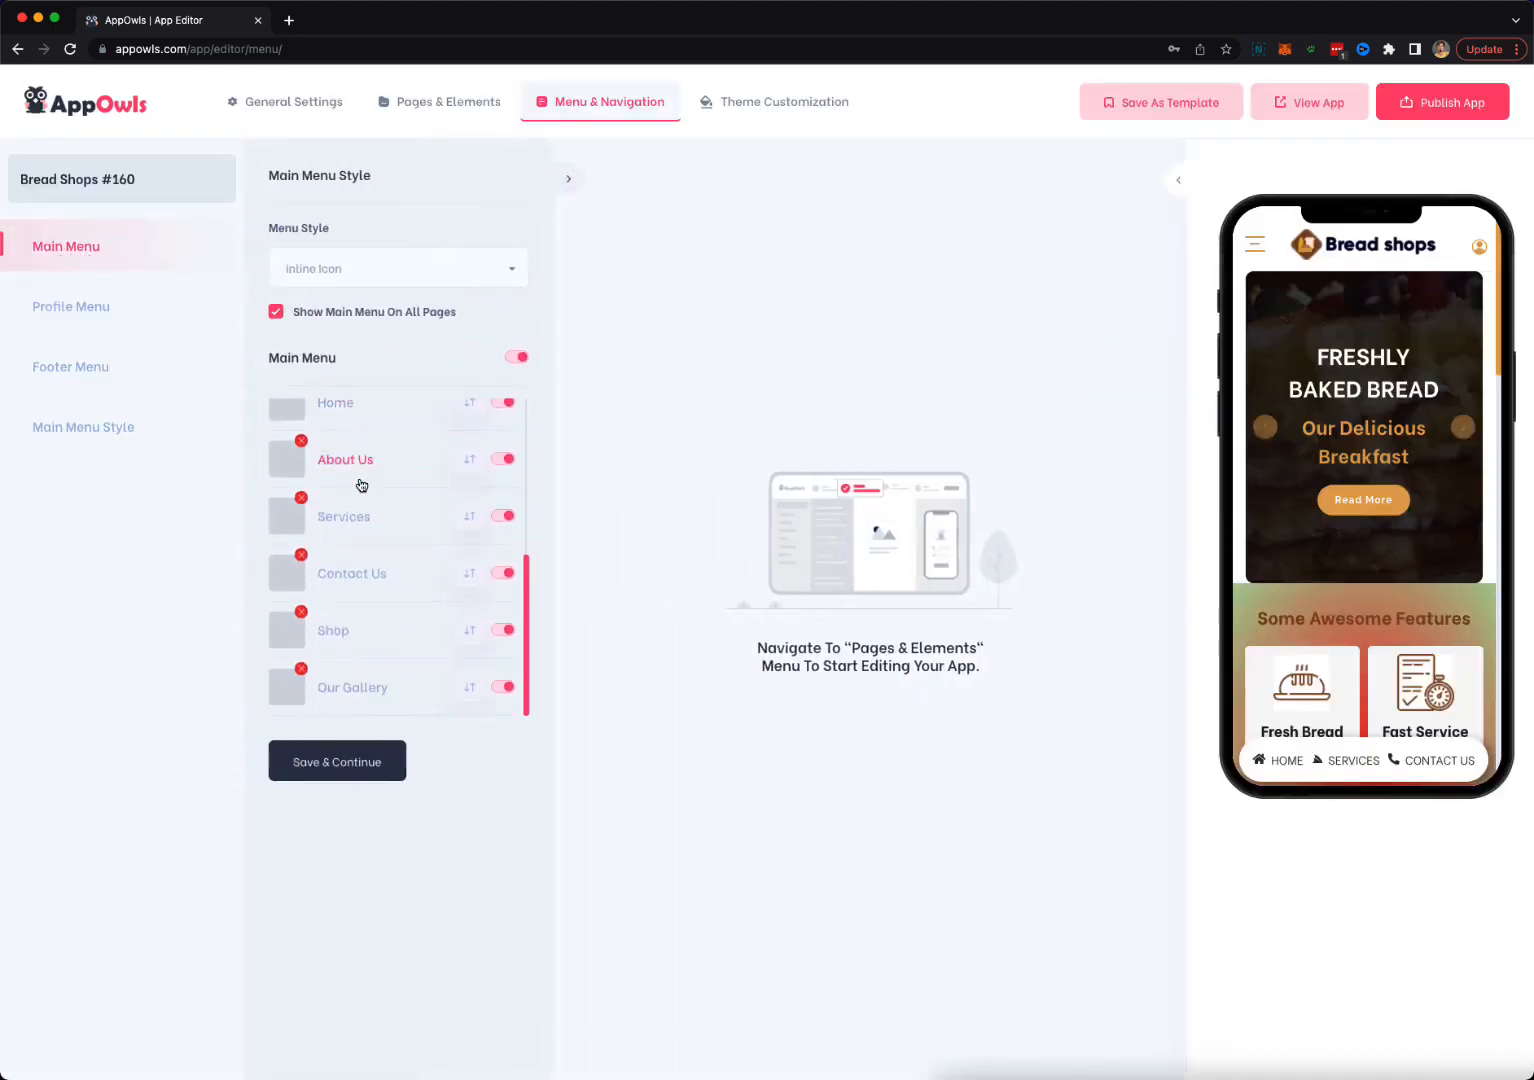
scroll(361, 485, up, 3)
Try the Block Icon style for the main menu, settle on Icon Only, and open the navigation menu in the app preview.
click(285, 268)
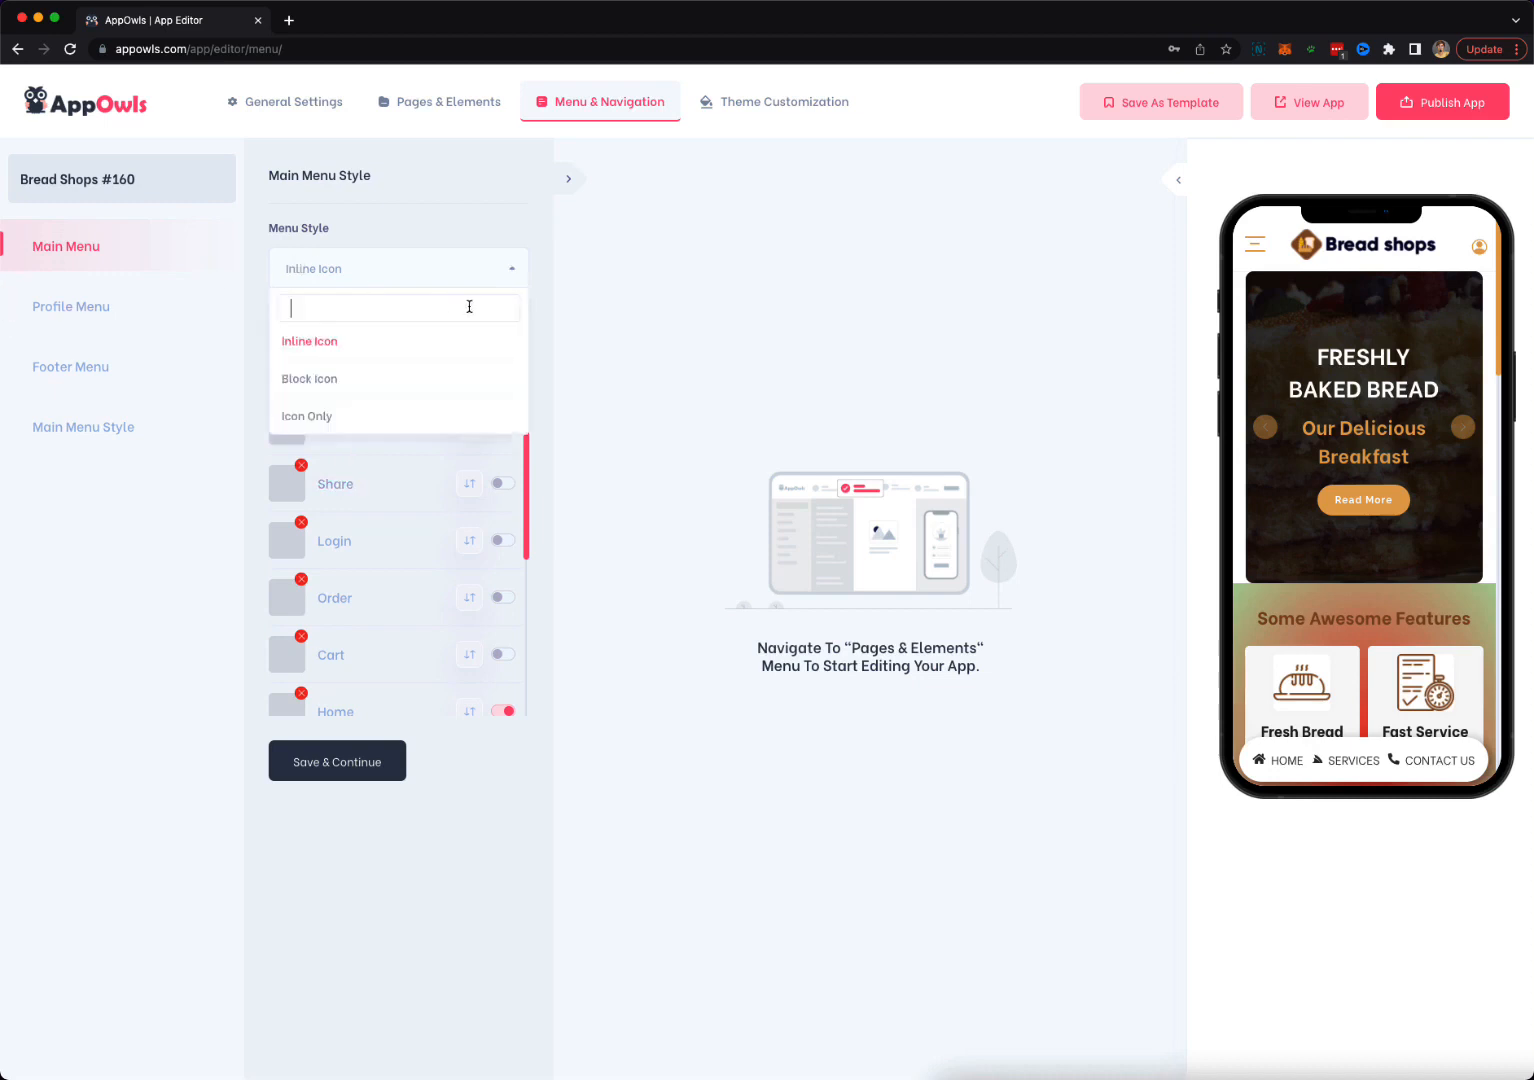
click(325, 388)
click(403, 275)
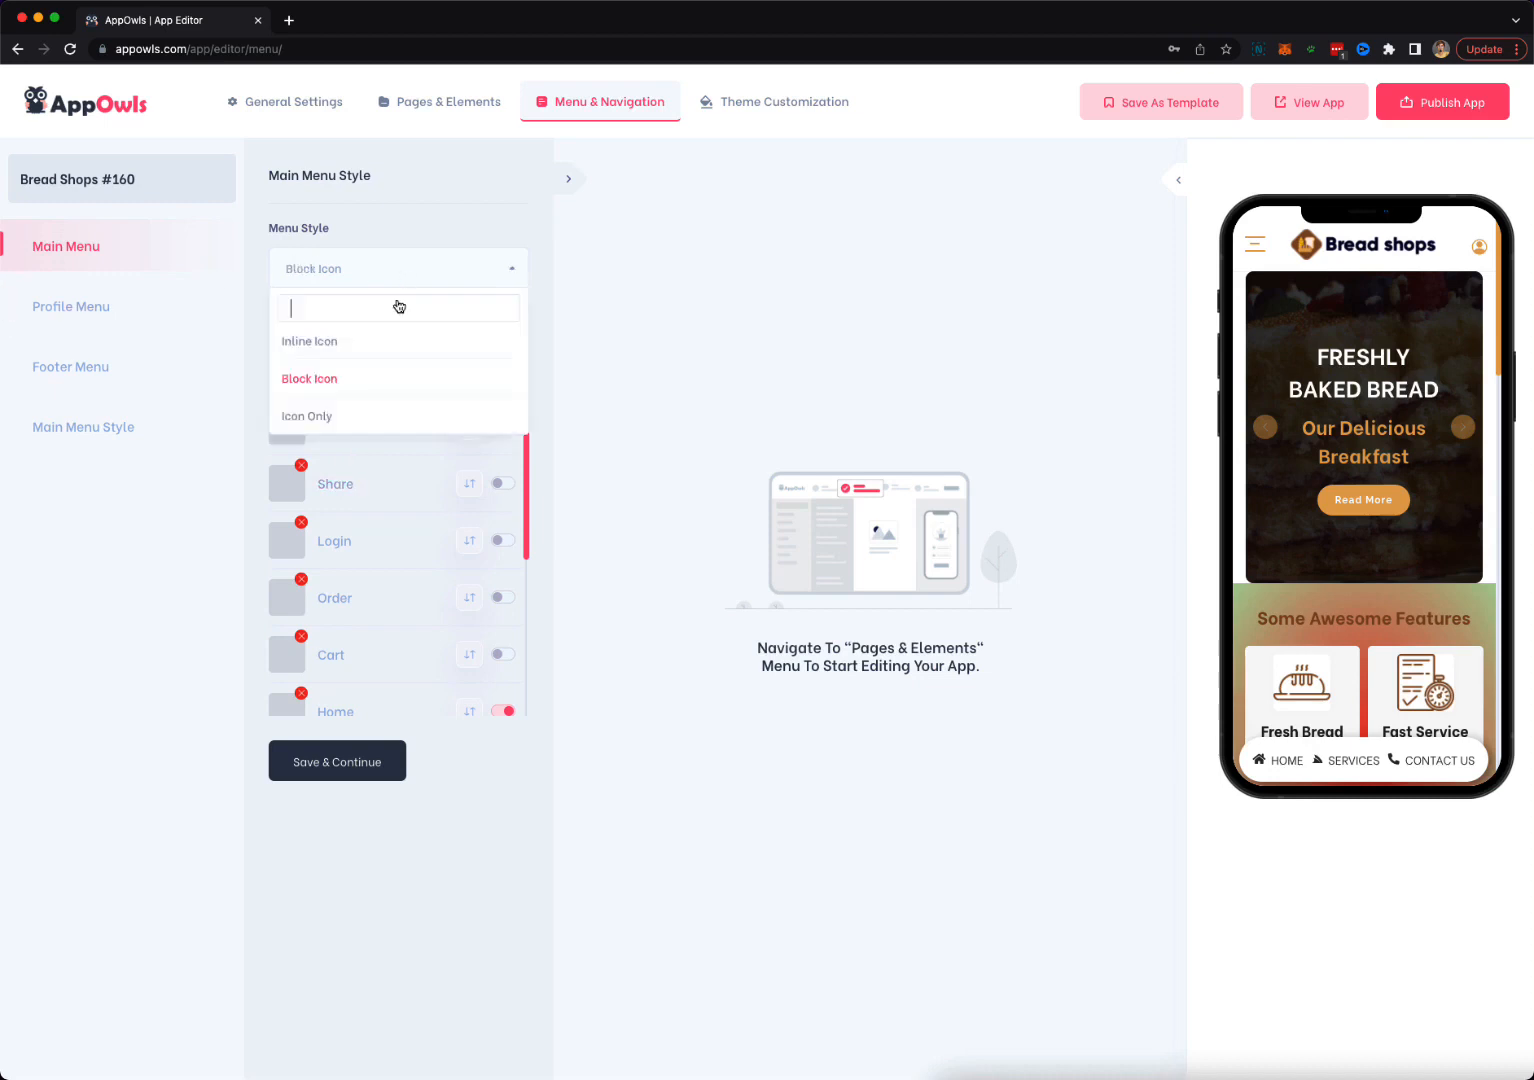
click(325, 418)
click(1250, 250)
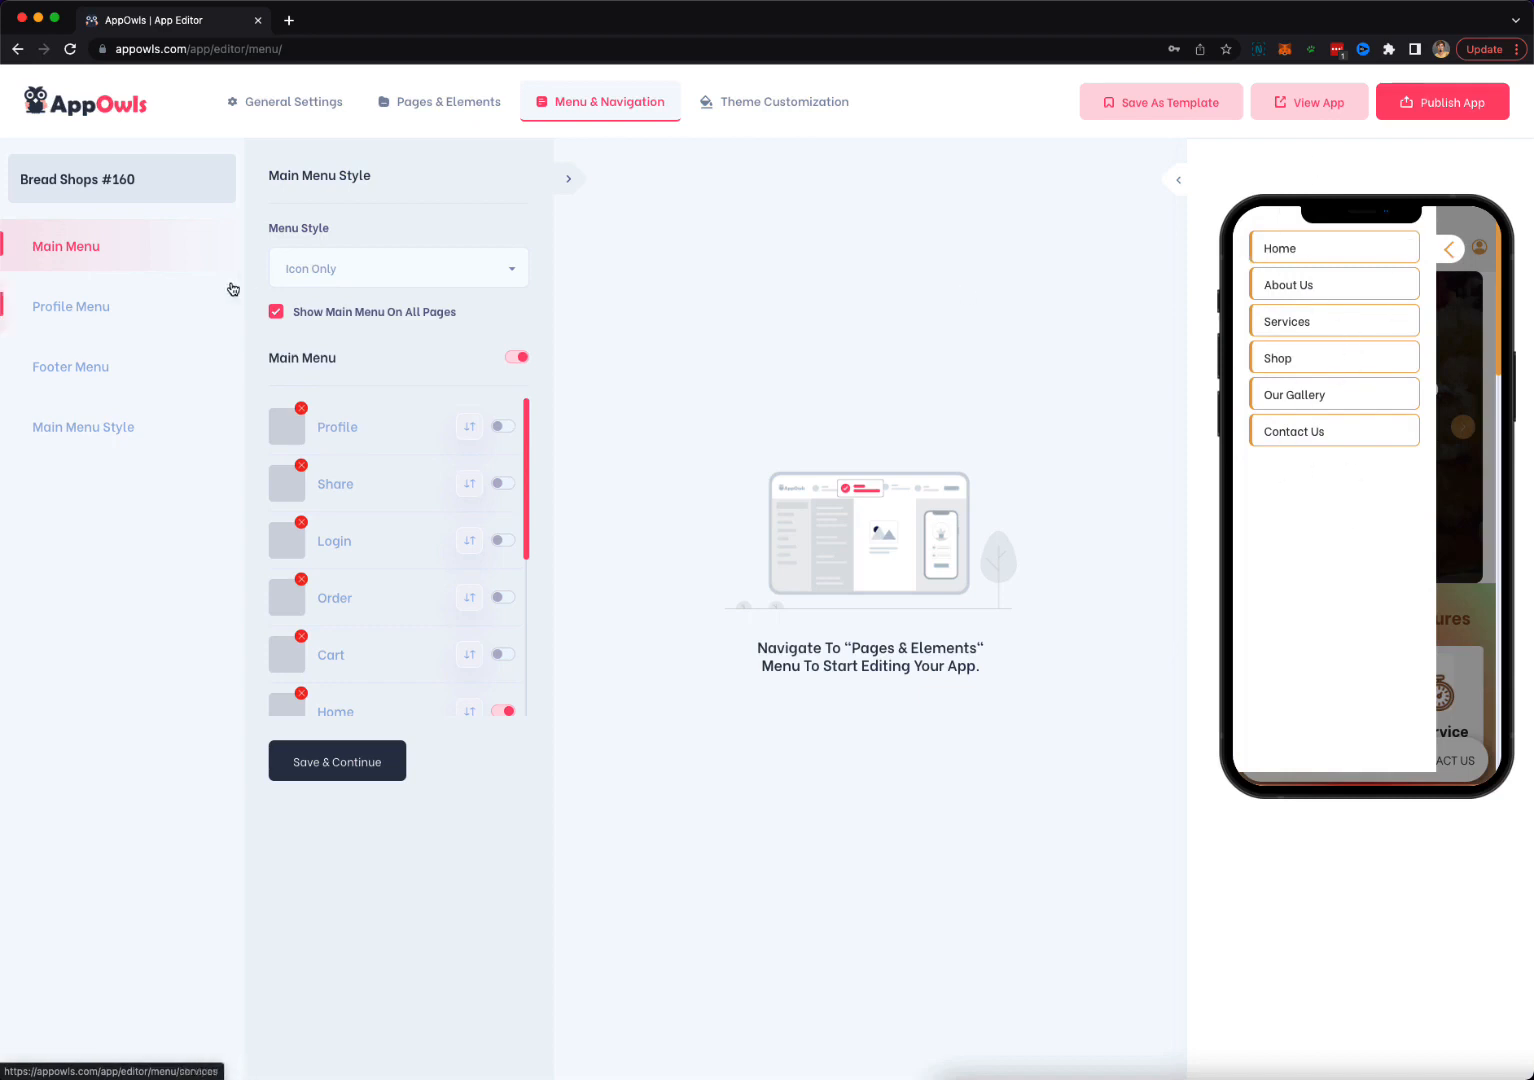
View the Profile Menu and Footer Menu settings and check the footer in the app preview.
click(342, 270)
click(80, 307)
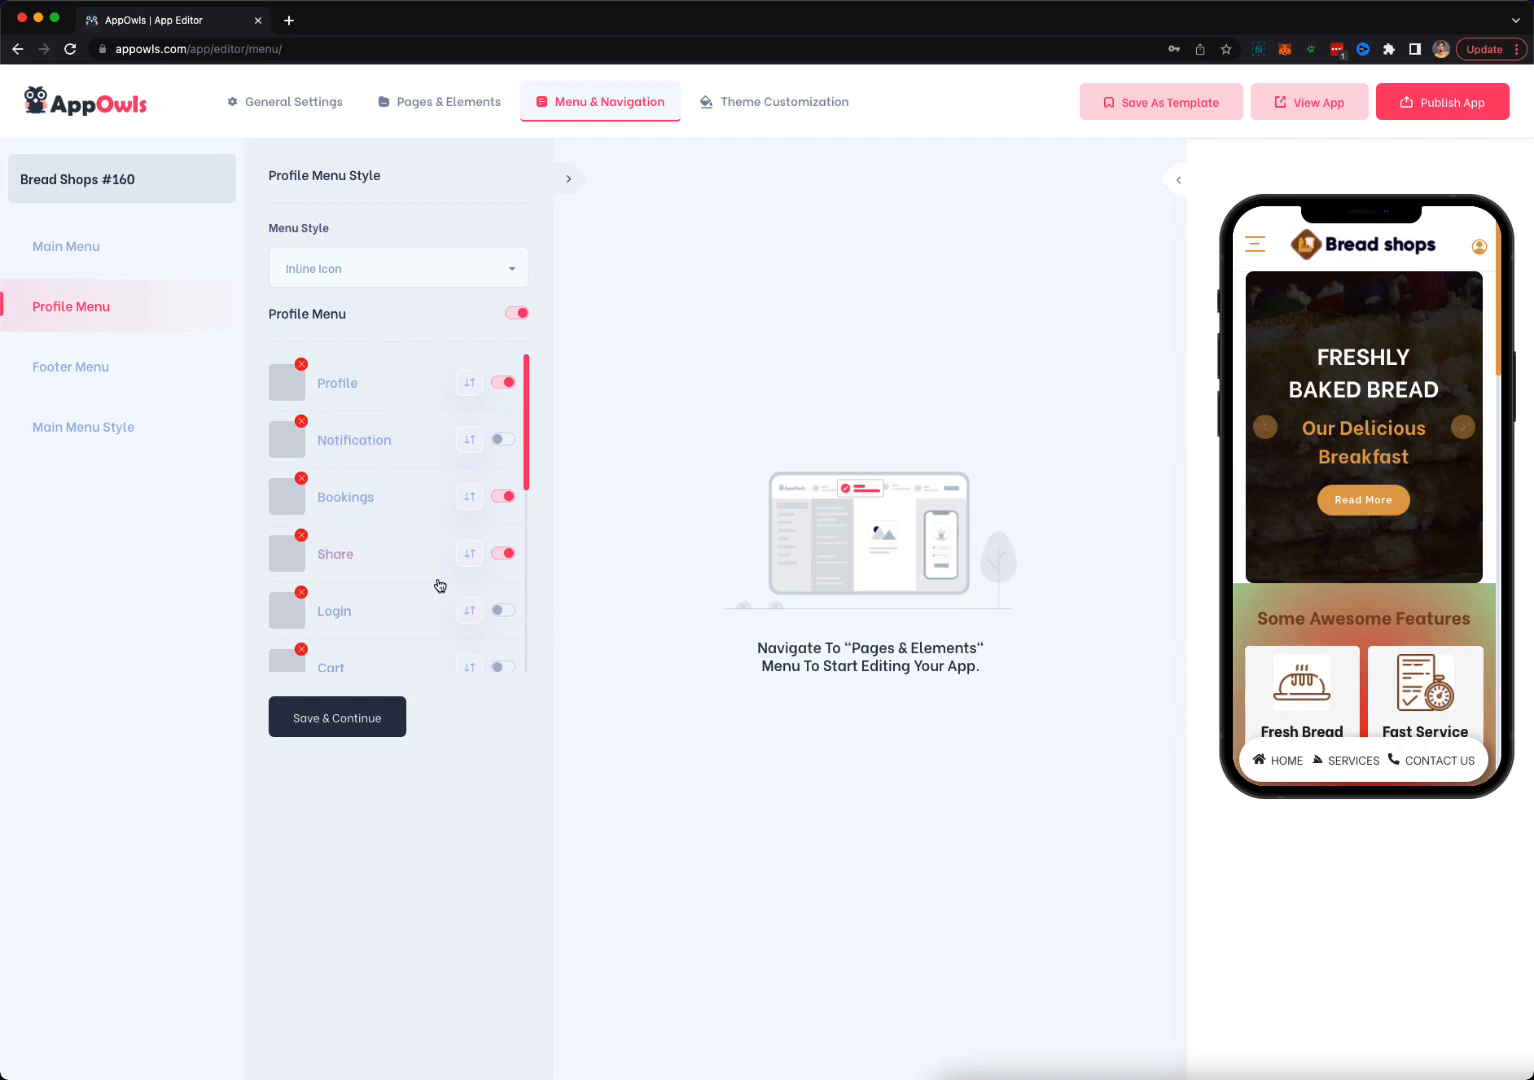
click(74, 370)
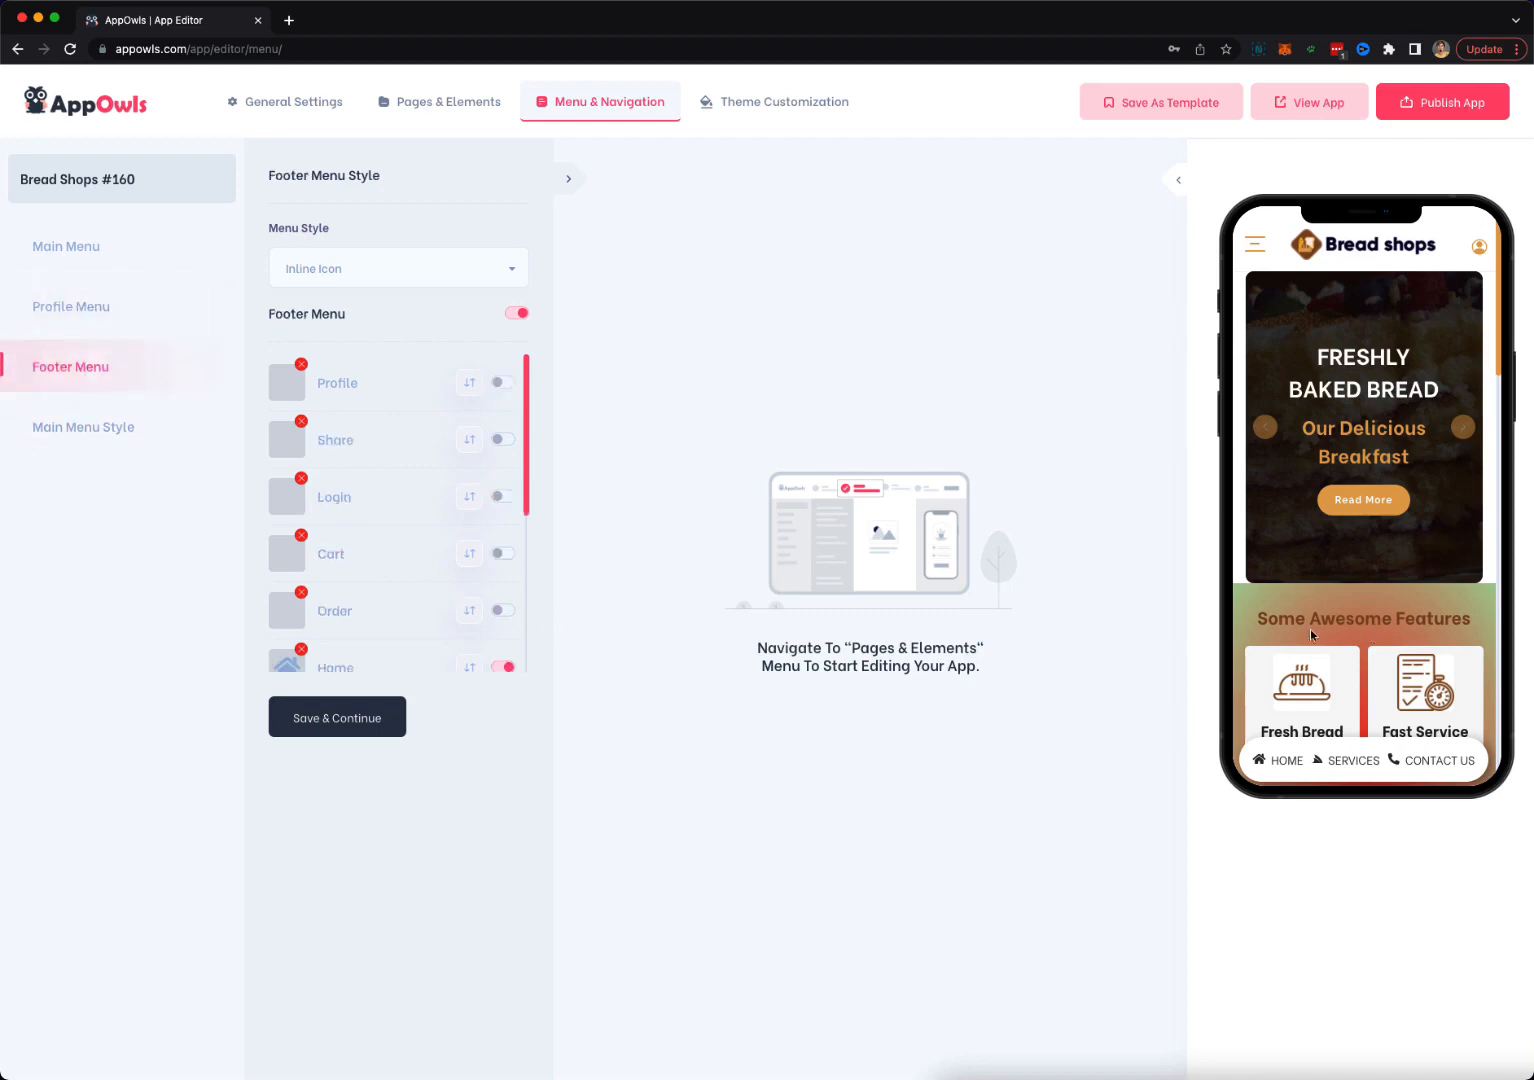
scroll(1310, 633, down, 15)
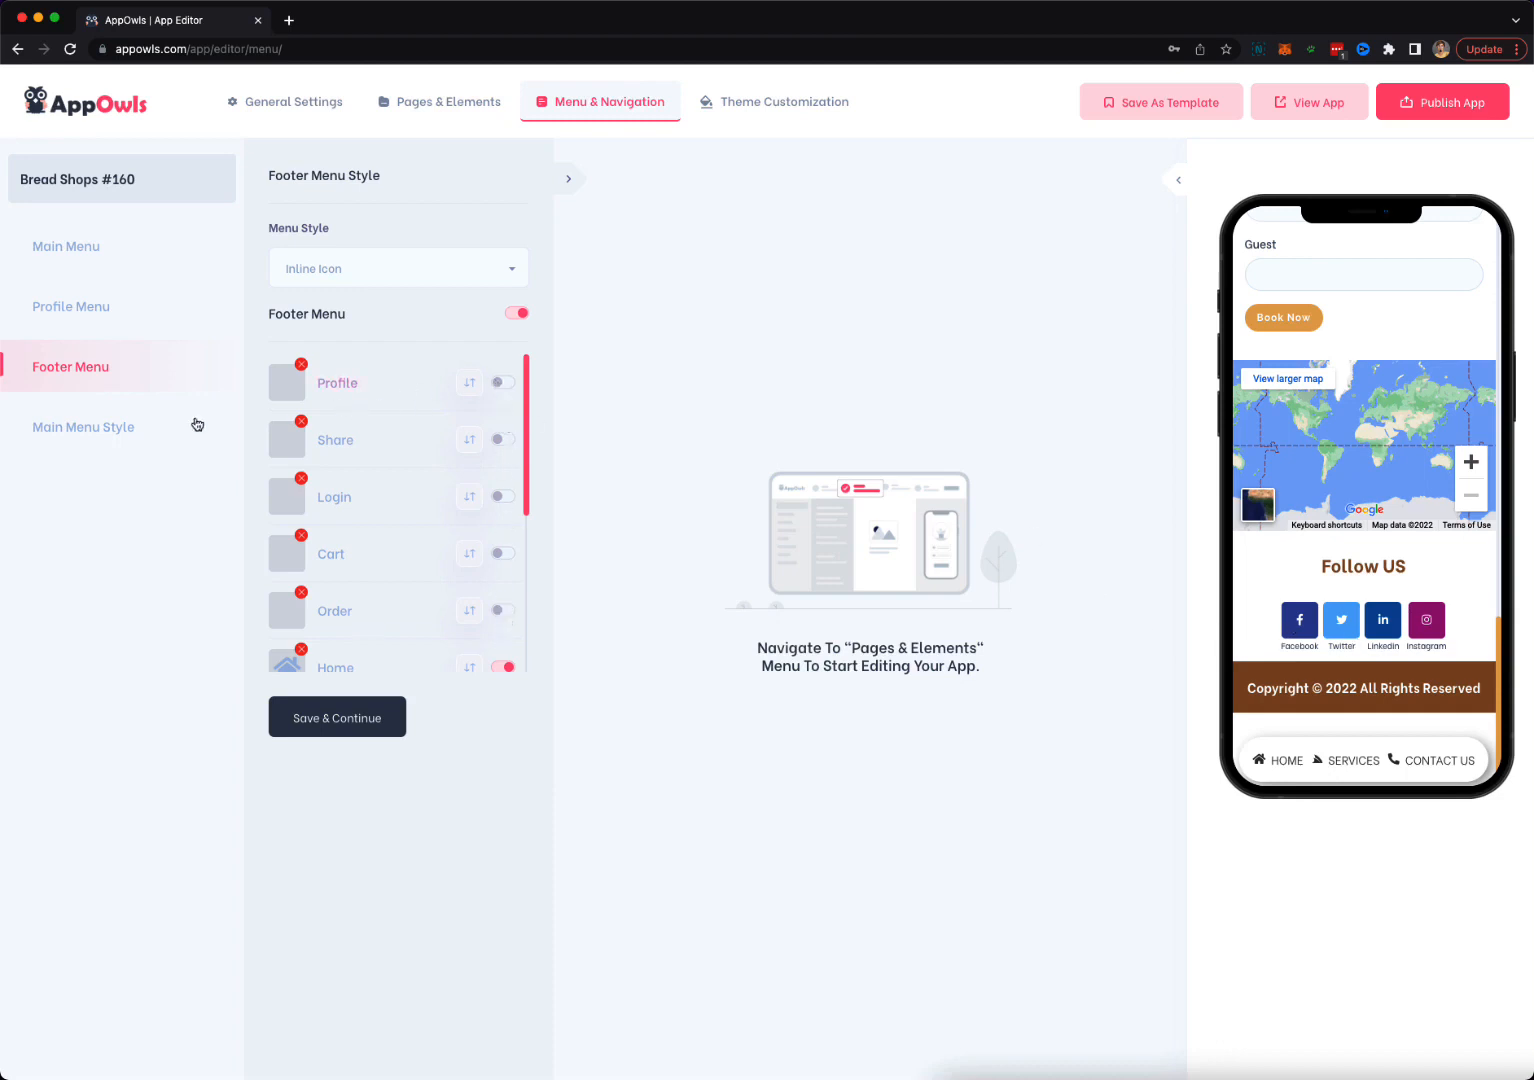
Try the Menu Top type for the main menu, set it to Menu Right, and check the side menu in the preview.
click(125, 433)
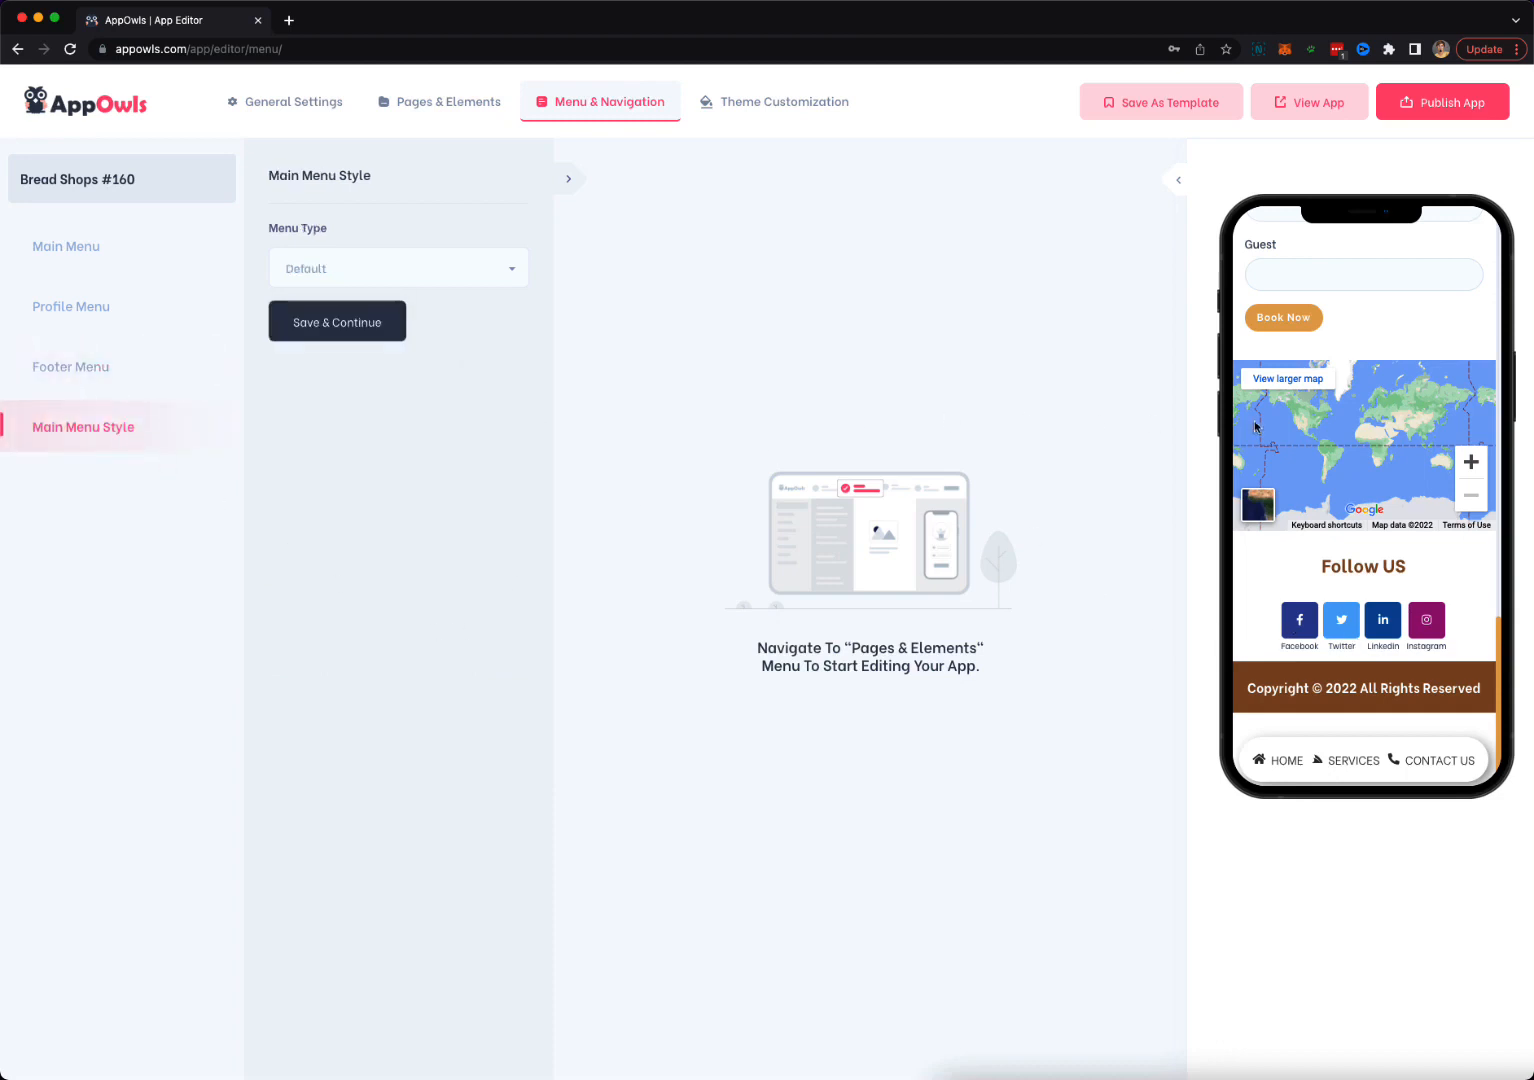
click(407, 283)
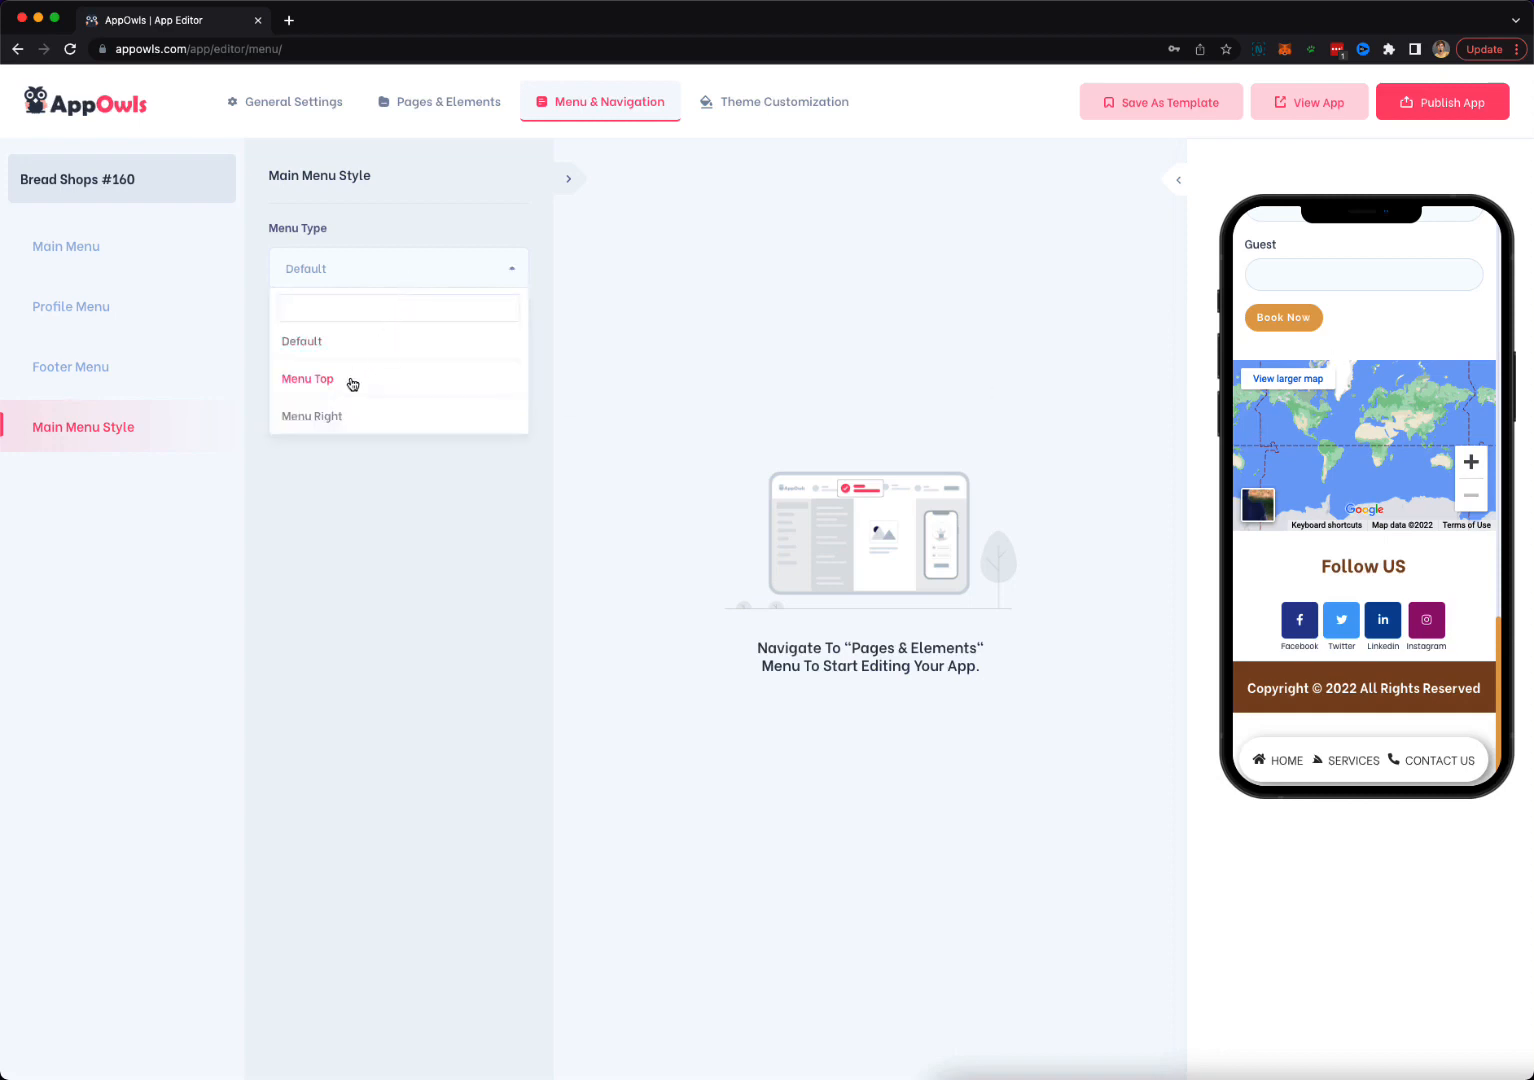
click(352, 383)
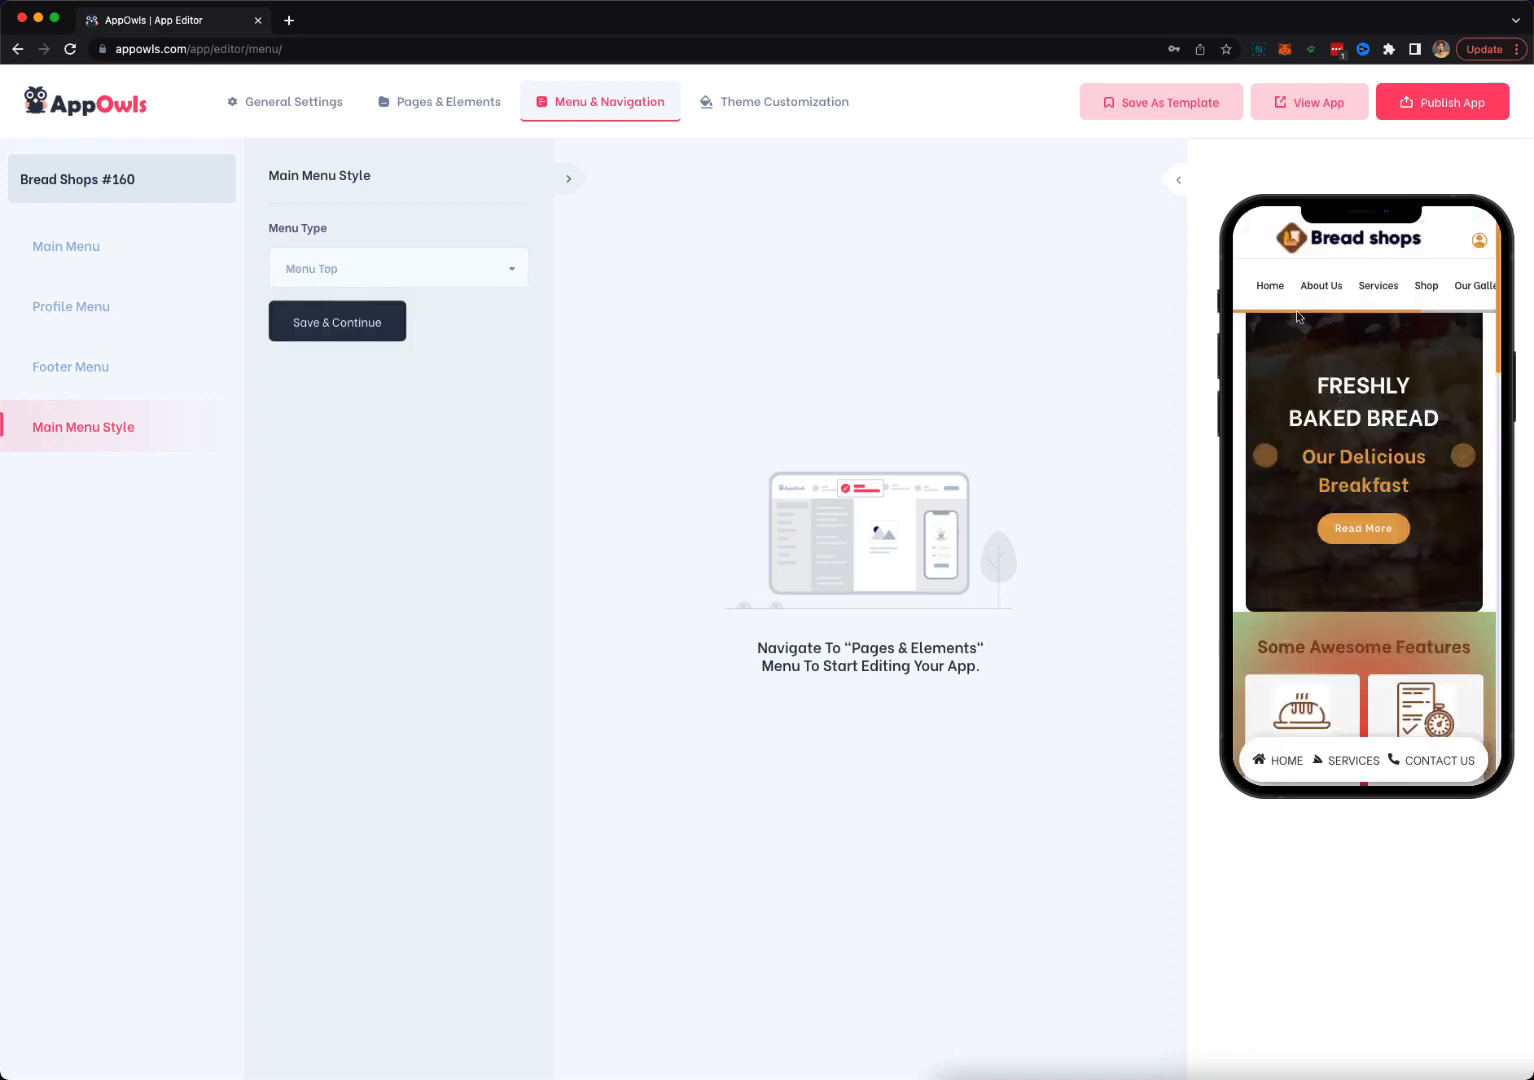
click(370, 283)
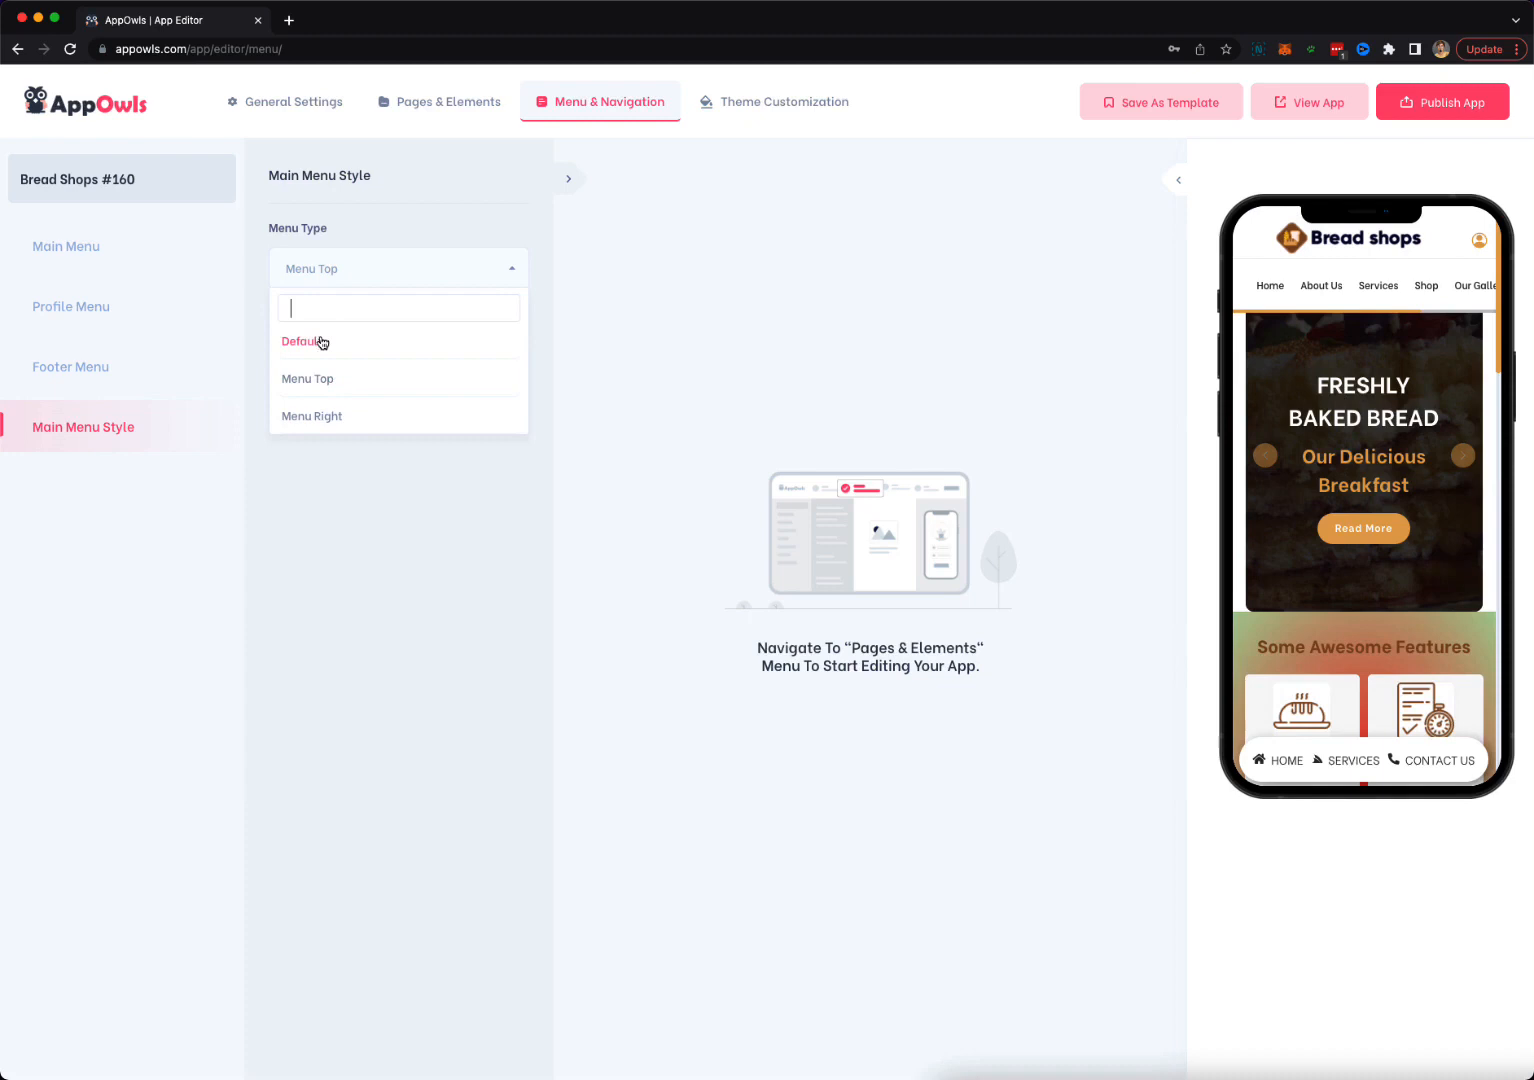
click(320, 415)
click(1444, 258)
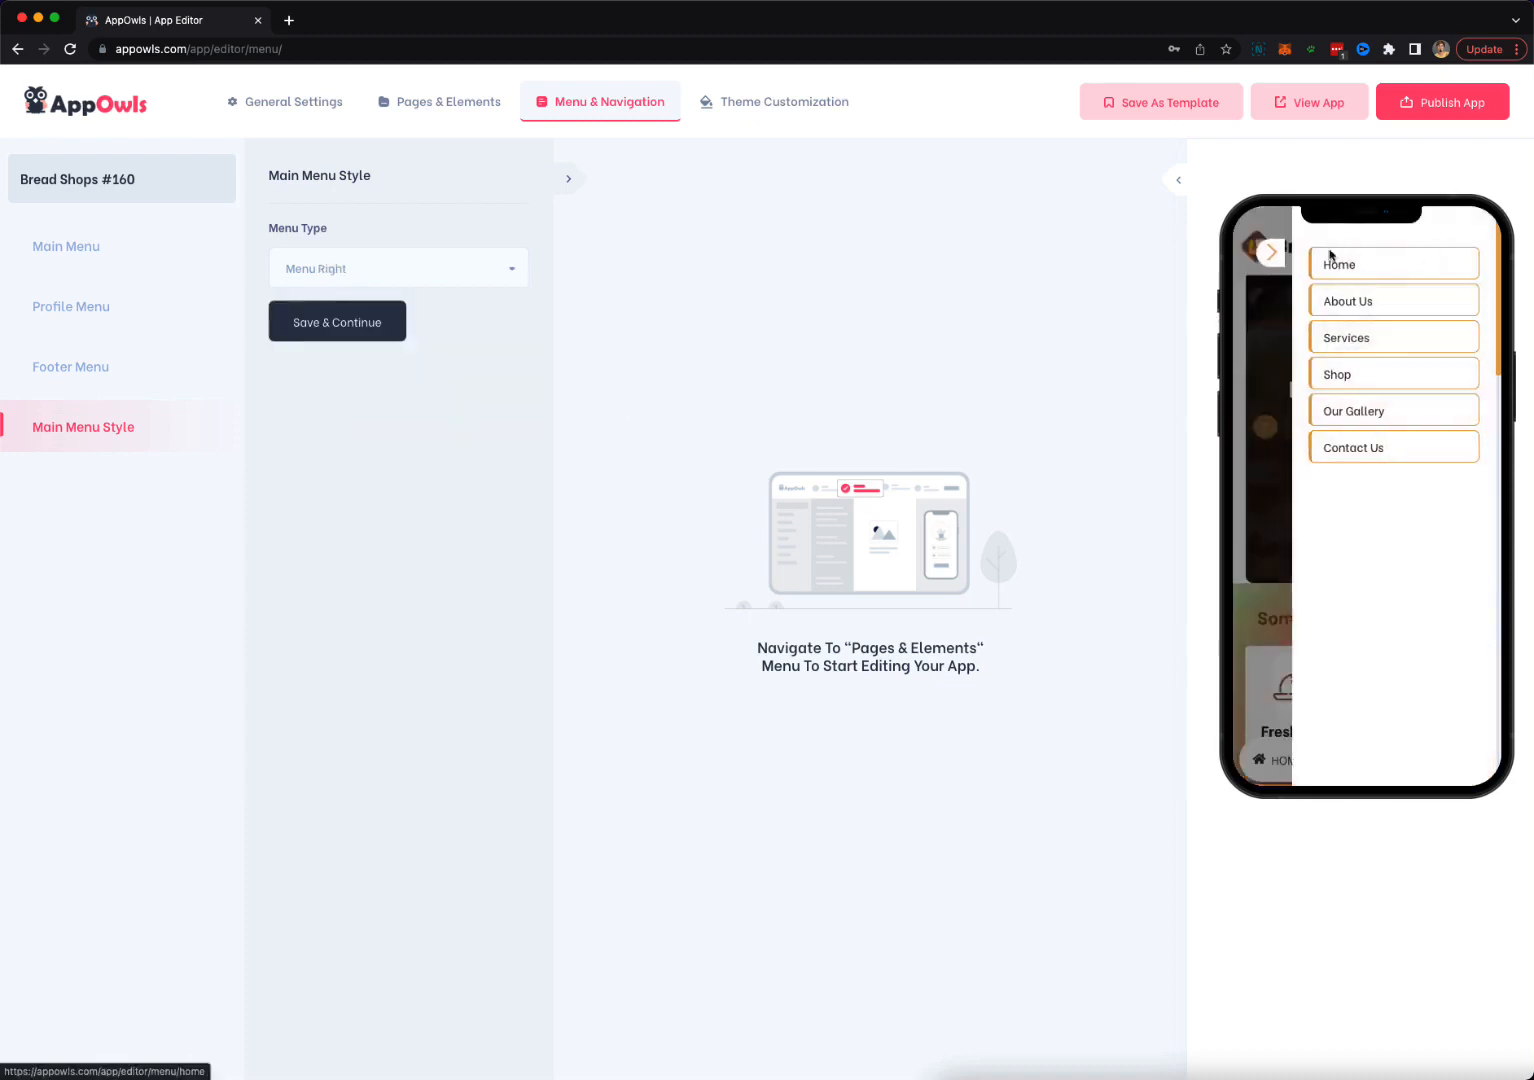
click(1276, 265)
Open the theme customization and set the primary color to red #f44336 after trying blue #2986cc.
click(777, 102)
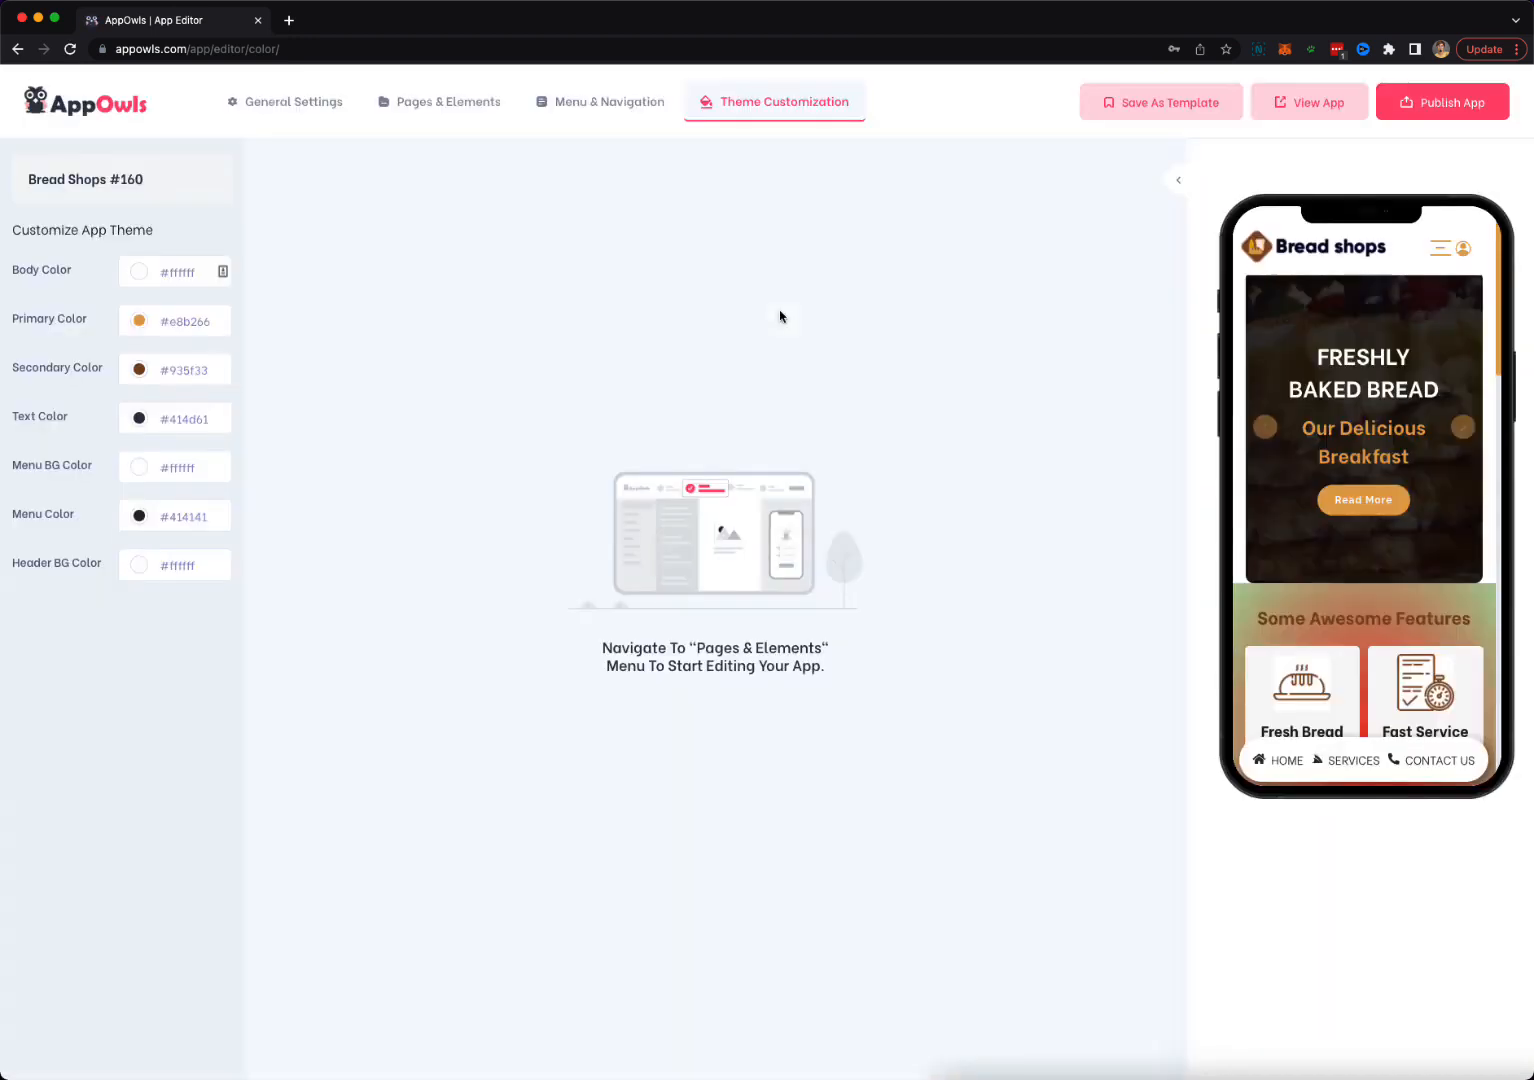
click(158, 328)
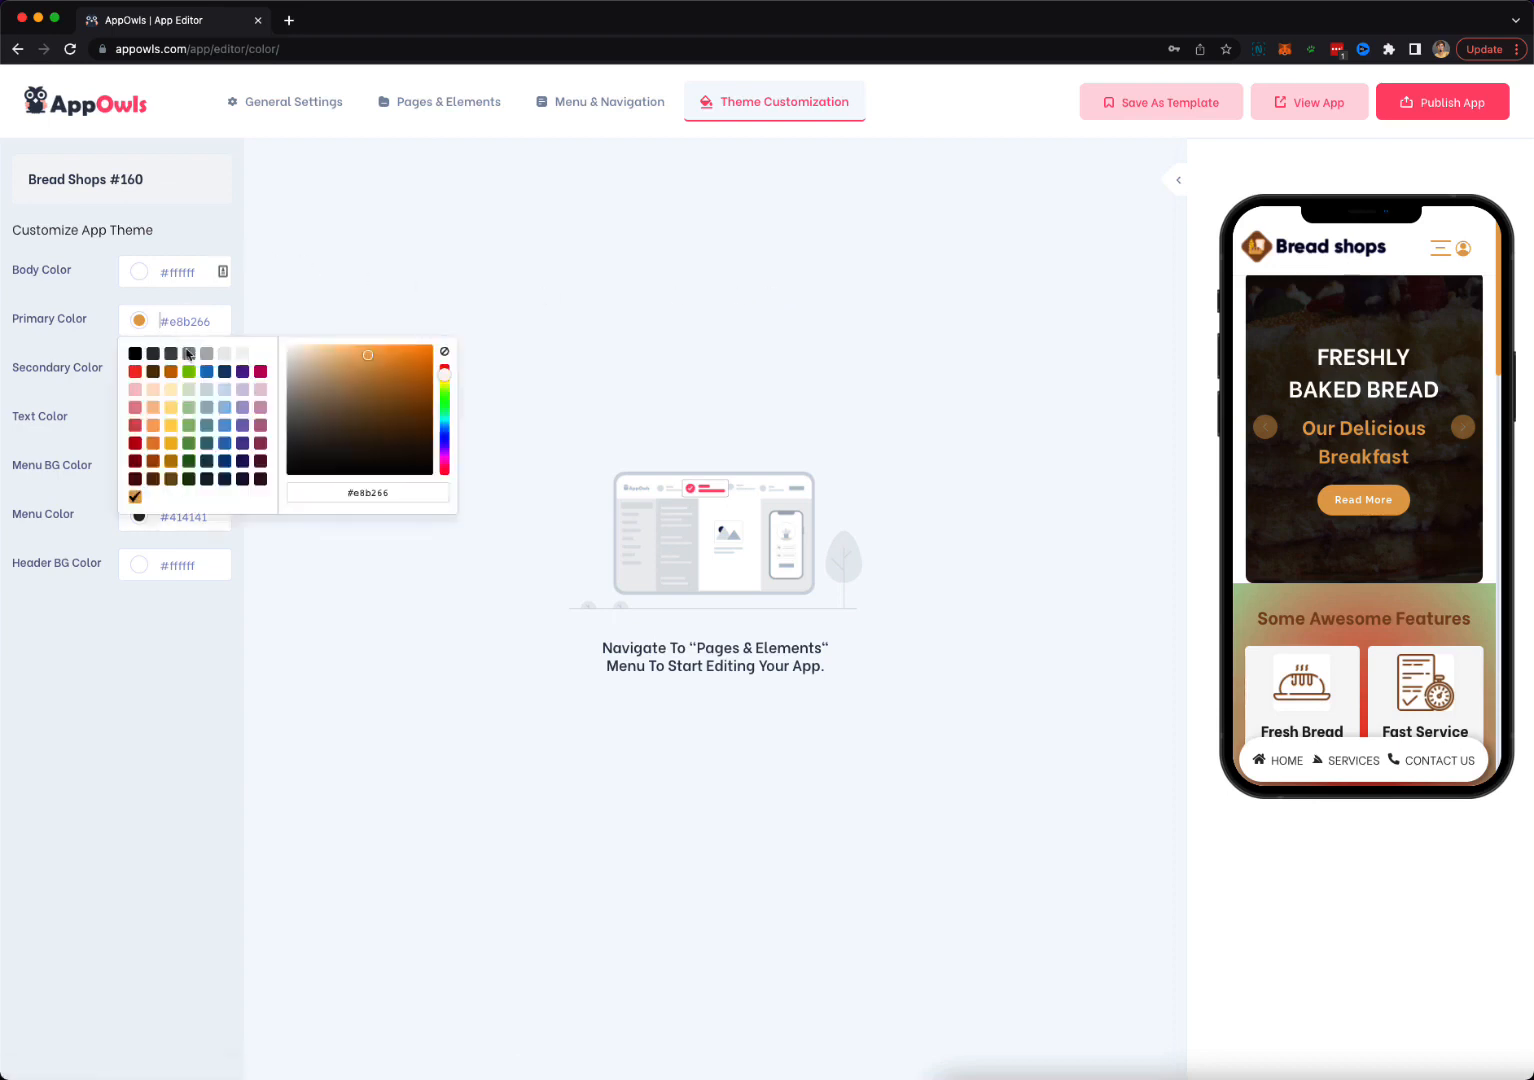
click(205, 373)
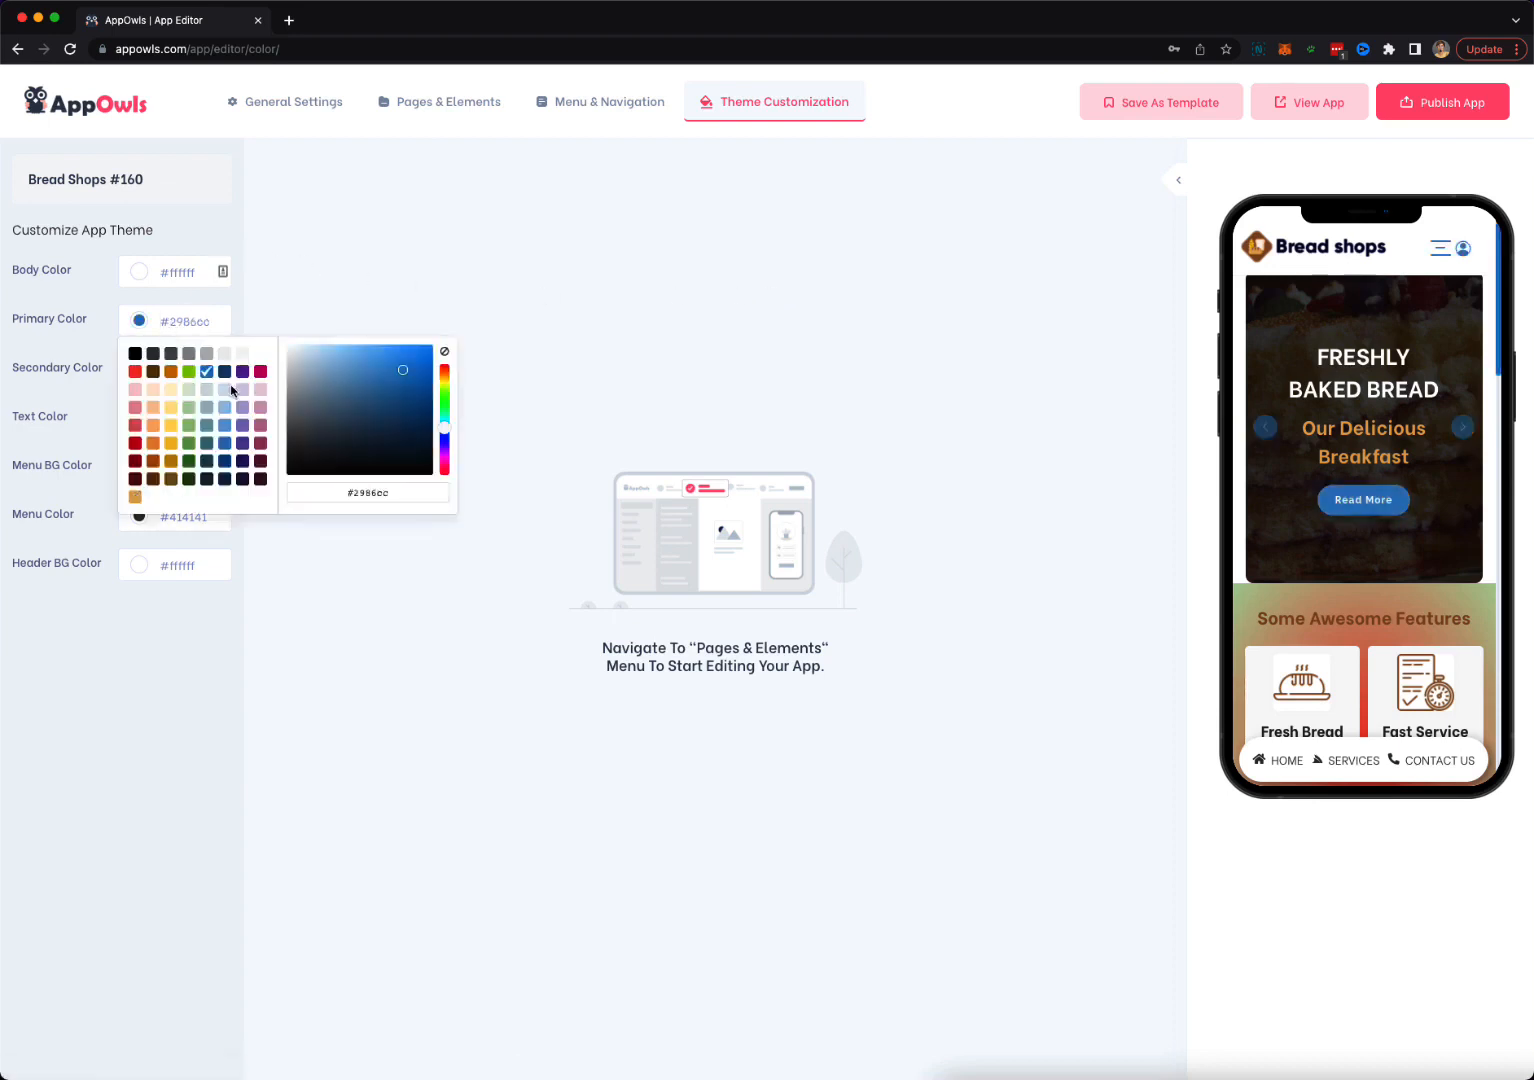
click(134, 374)
click(383, 270)
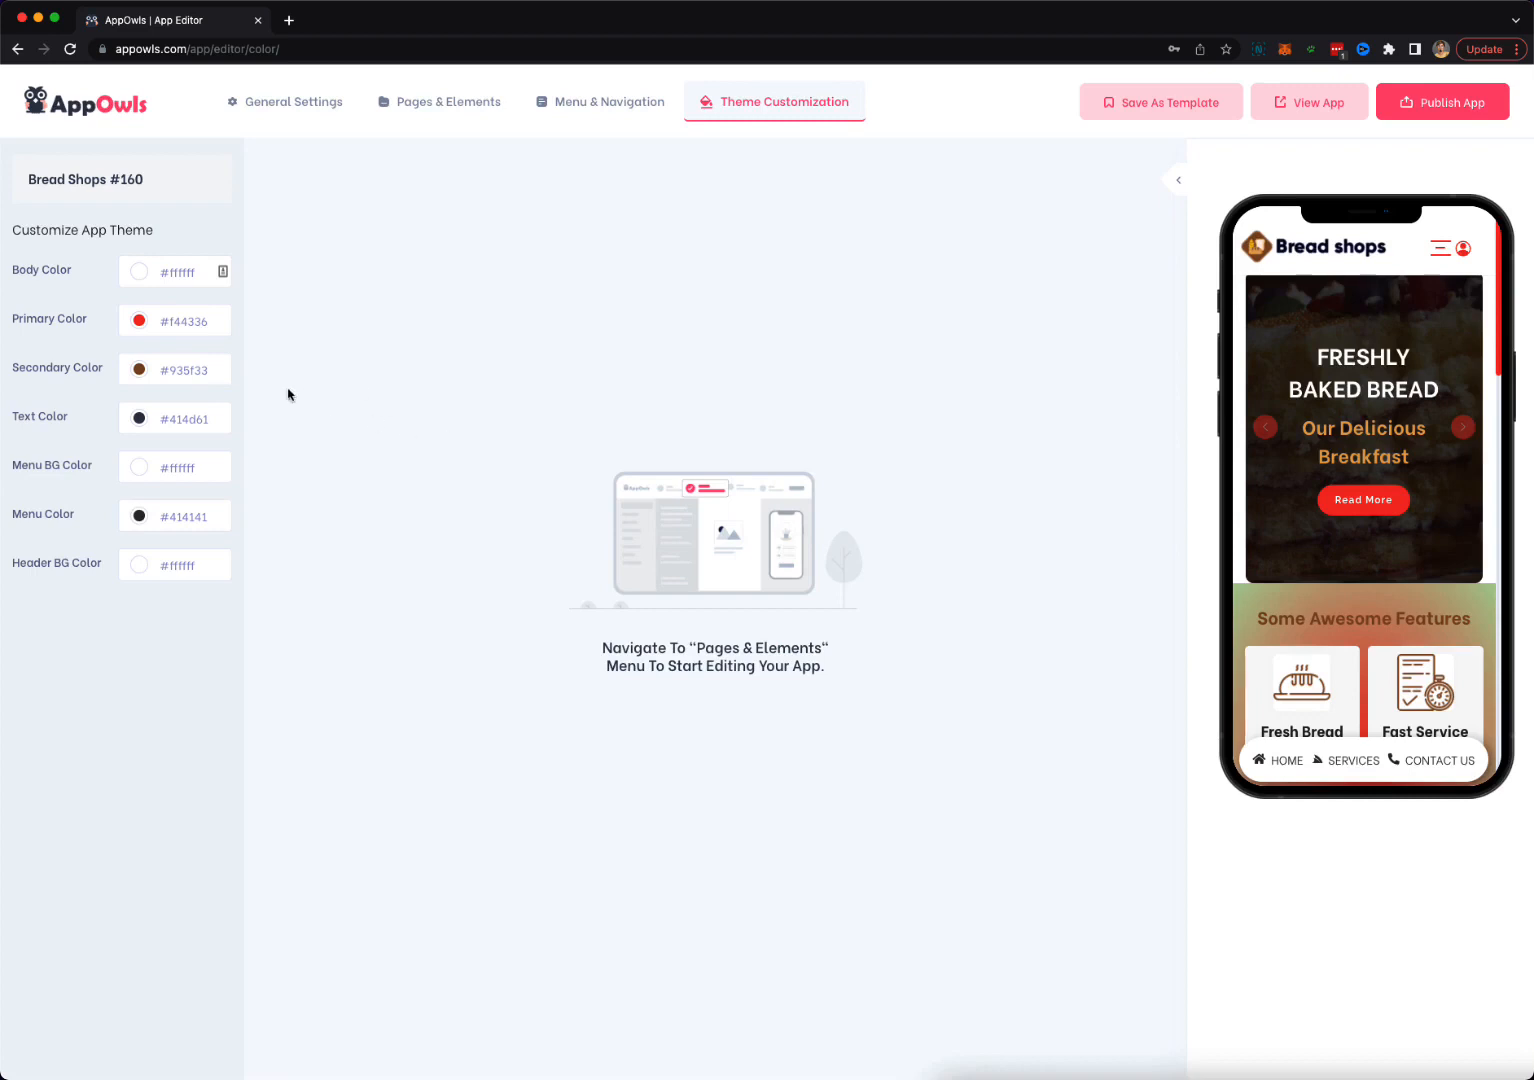
Set the theme's secondary color to magenta #c90076 after trying purple #6a329f.
click(201, 375)
click(243, 421)
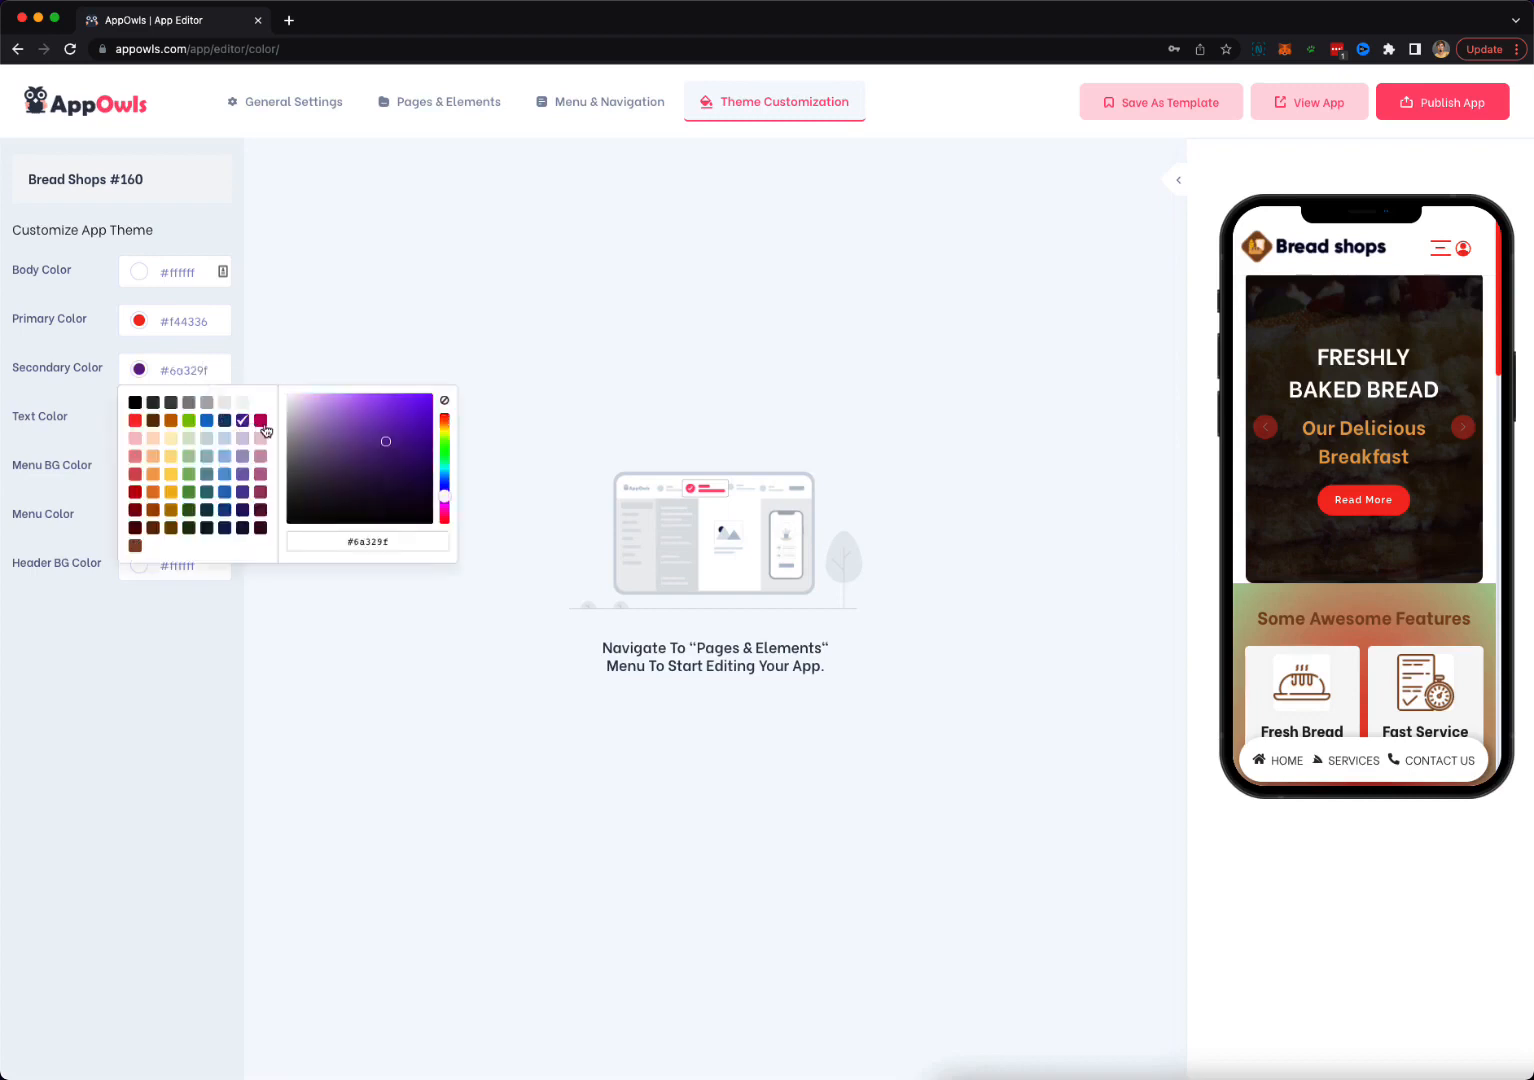
click(260, 421)
click(300, 628)
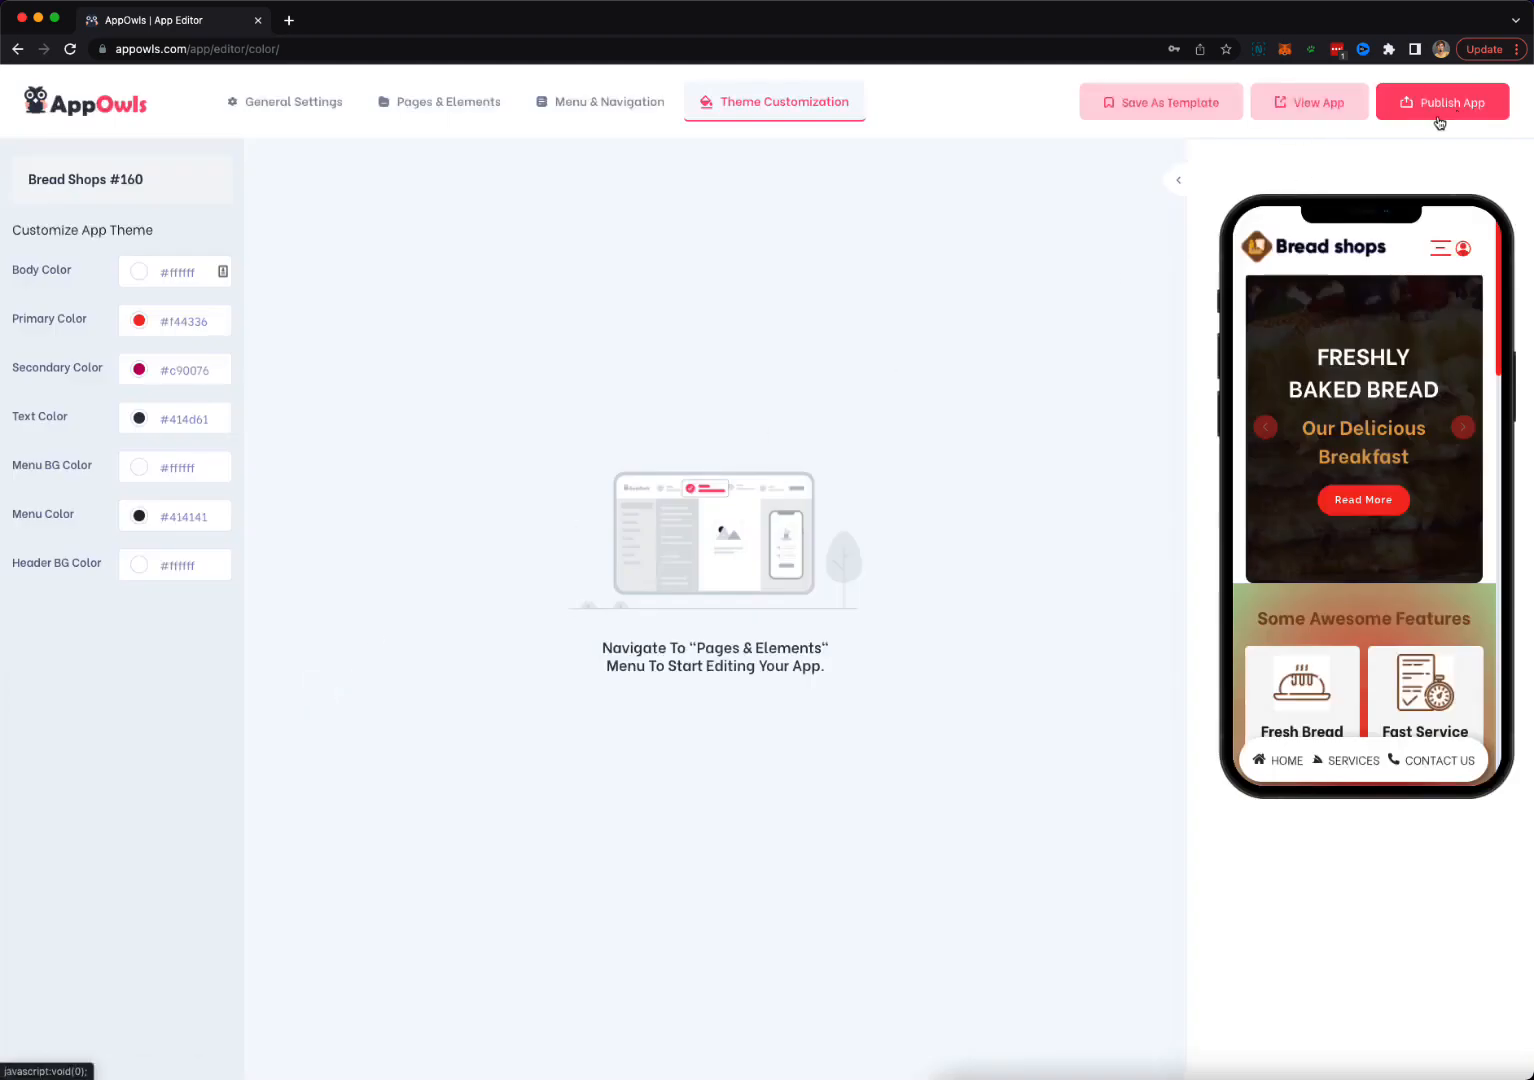
Return to the dashboard and examine the Anytime app's URL and the download button in its preview.
click(123, 106)
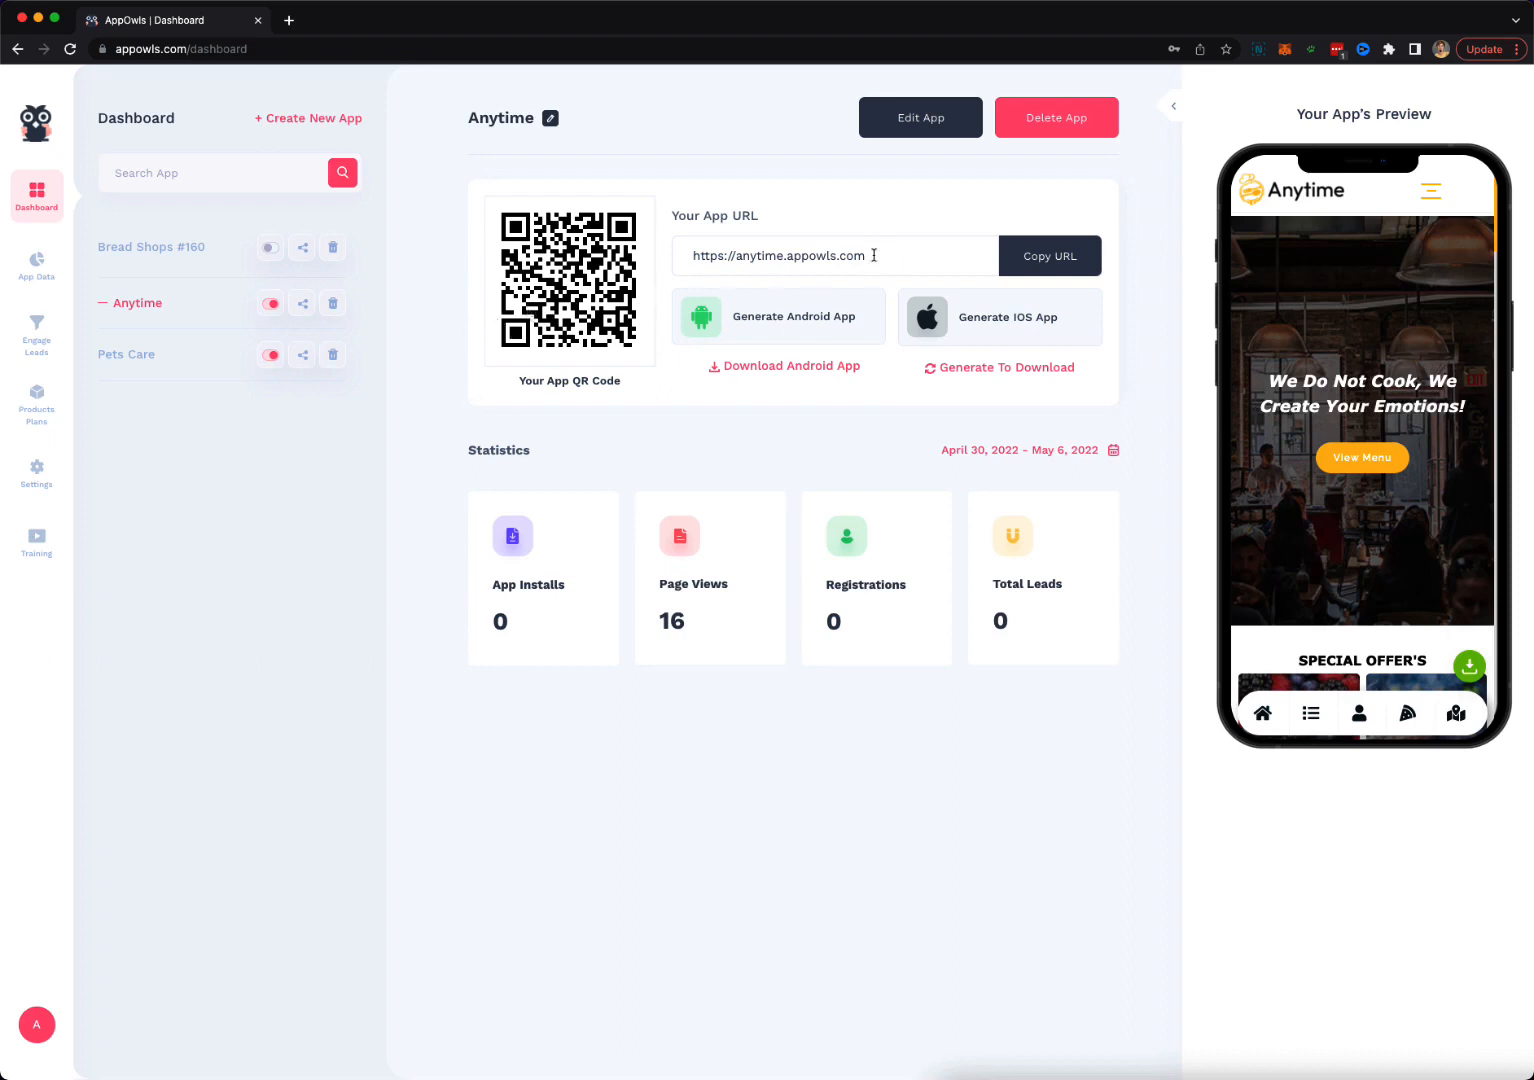
drag(873, 255, 685, 262)
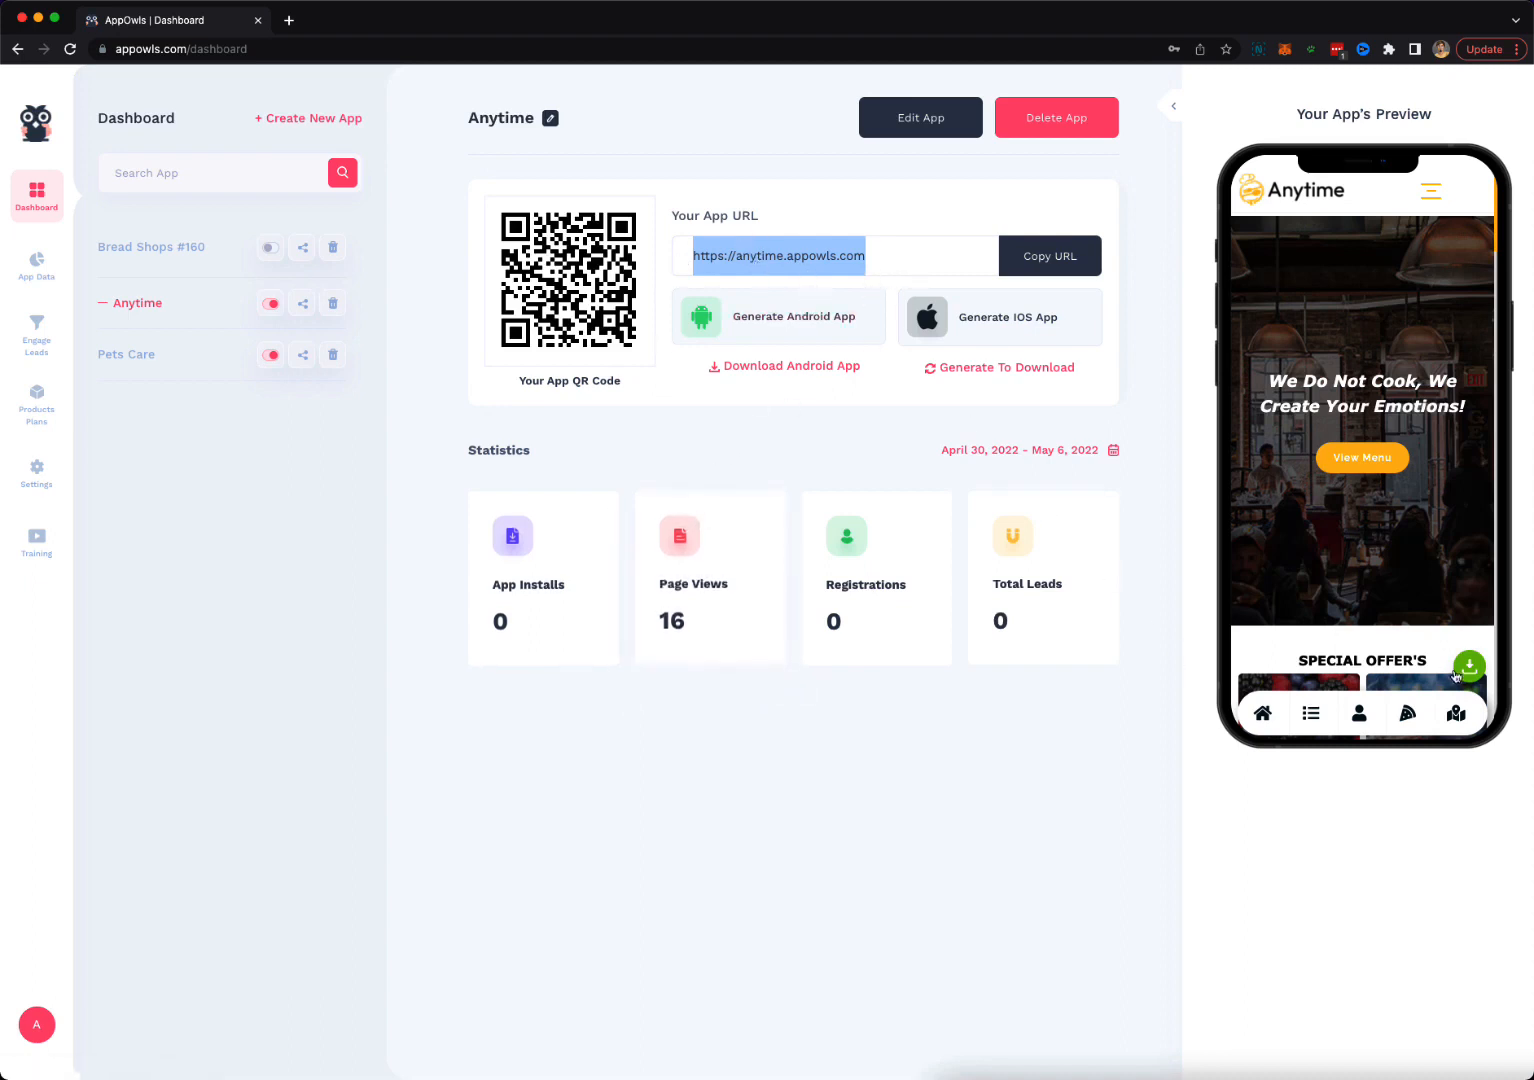
scroll(1474, 665, up, 5)
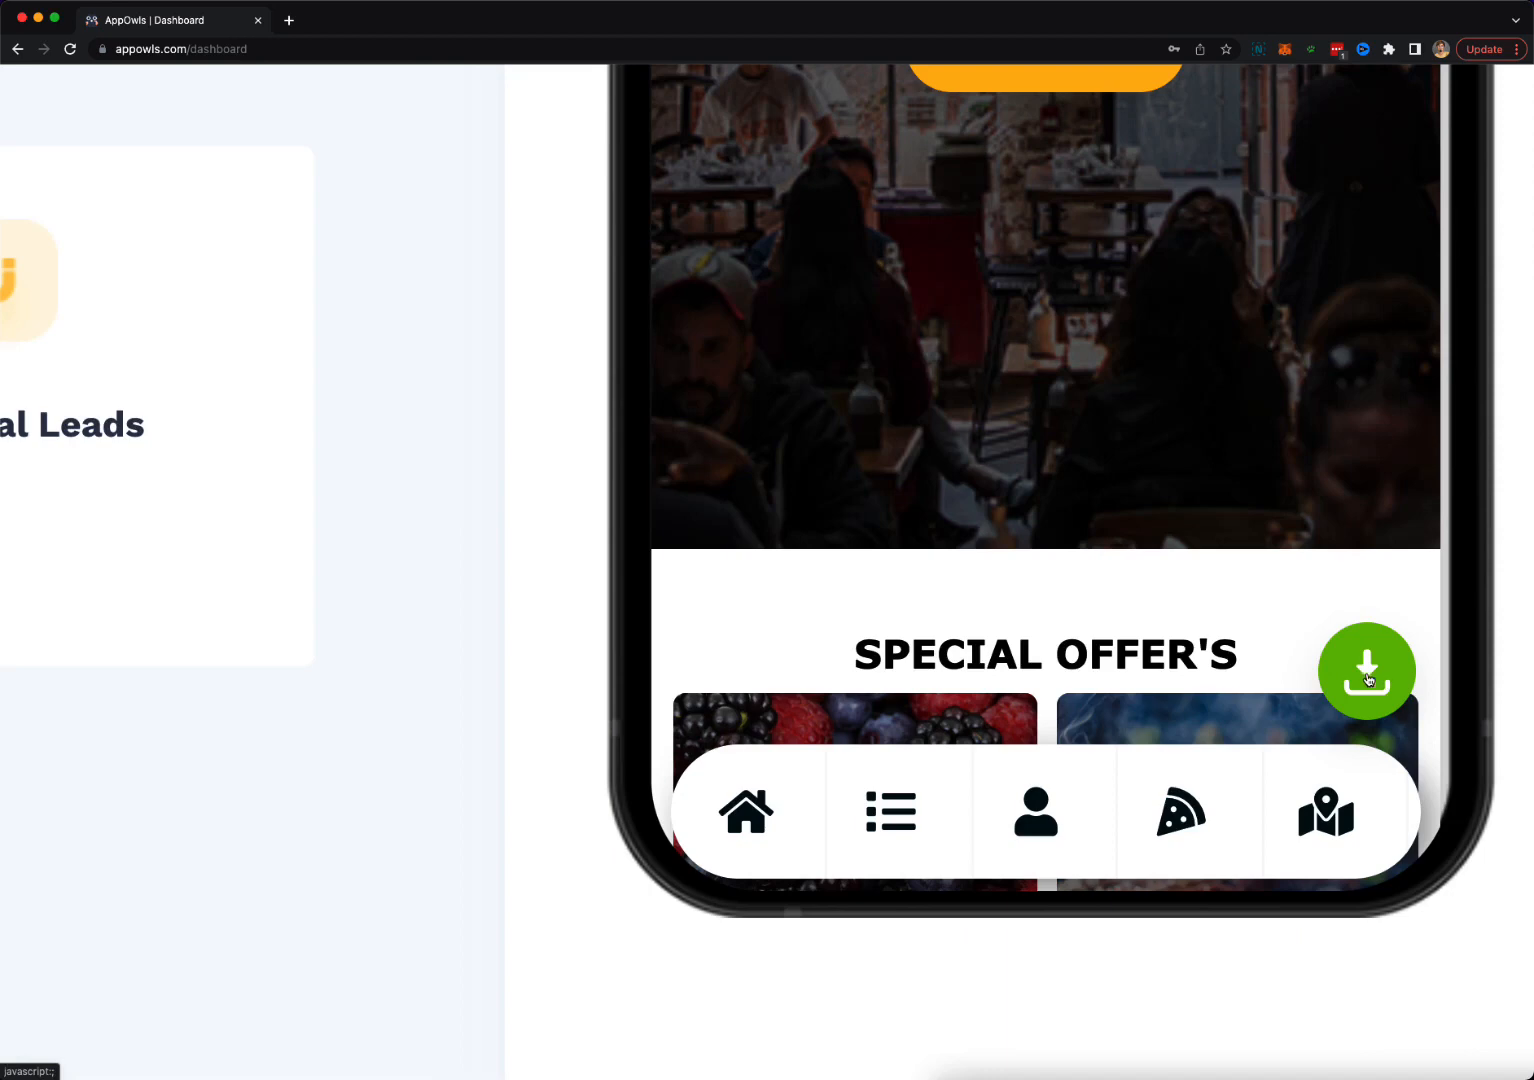
scroll(1375, 680, down, 5)
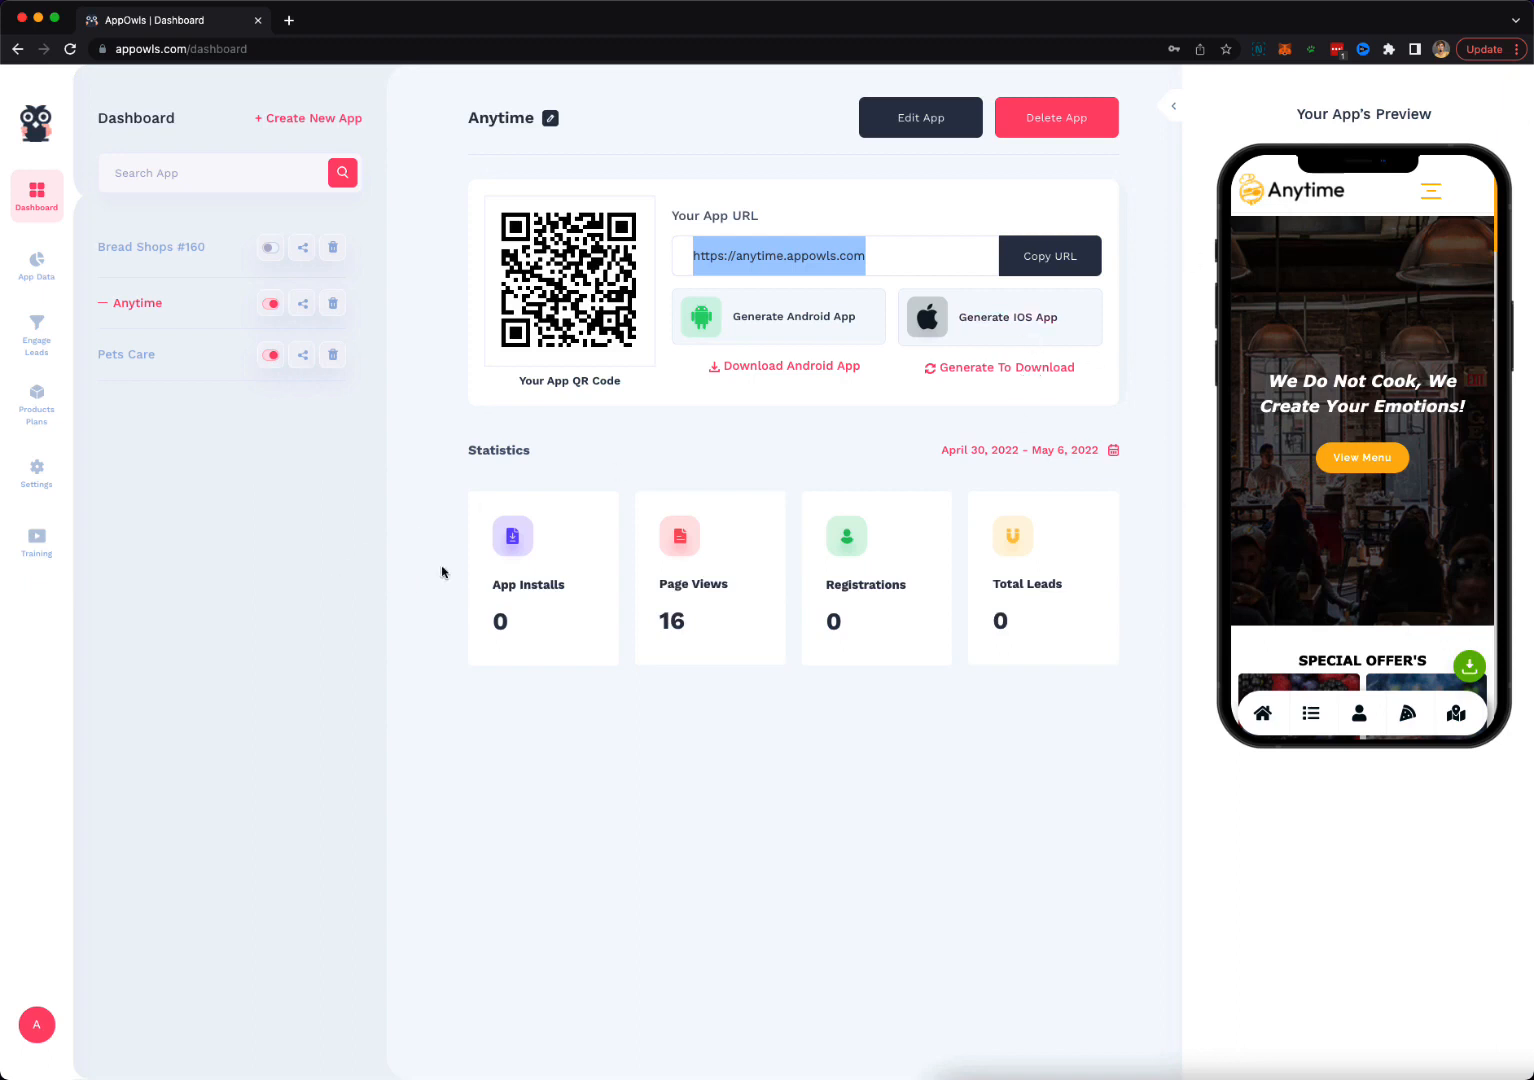
View the Anytime app's install and visit data, and its notifications, SMS and Booking Manager sections for engaging leads.
click(36, 265)
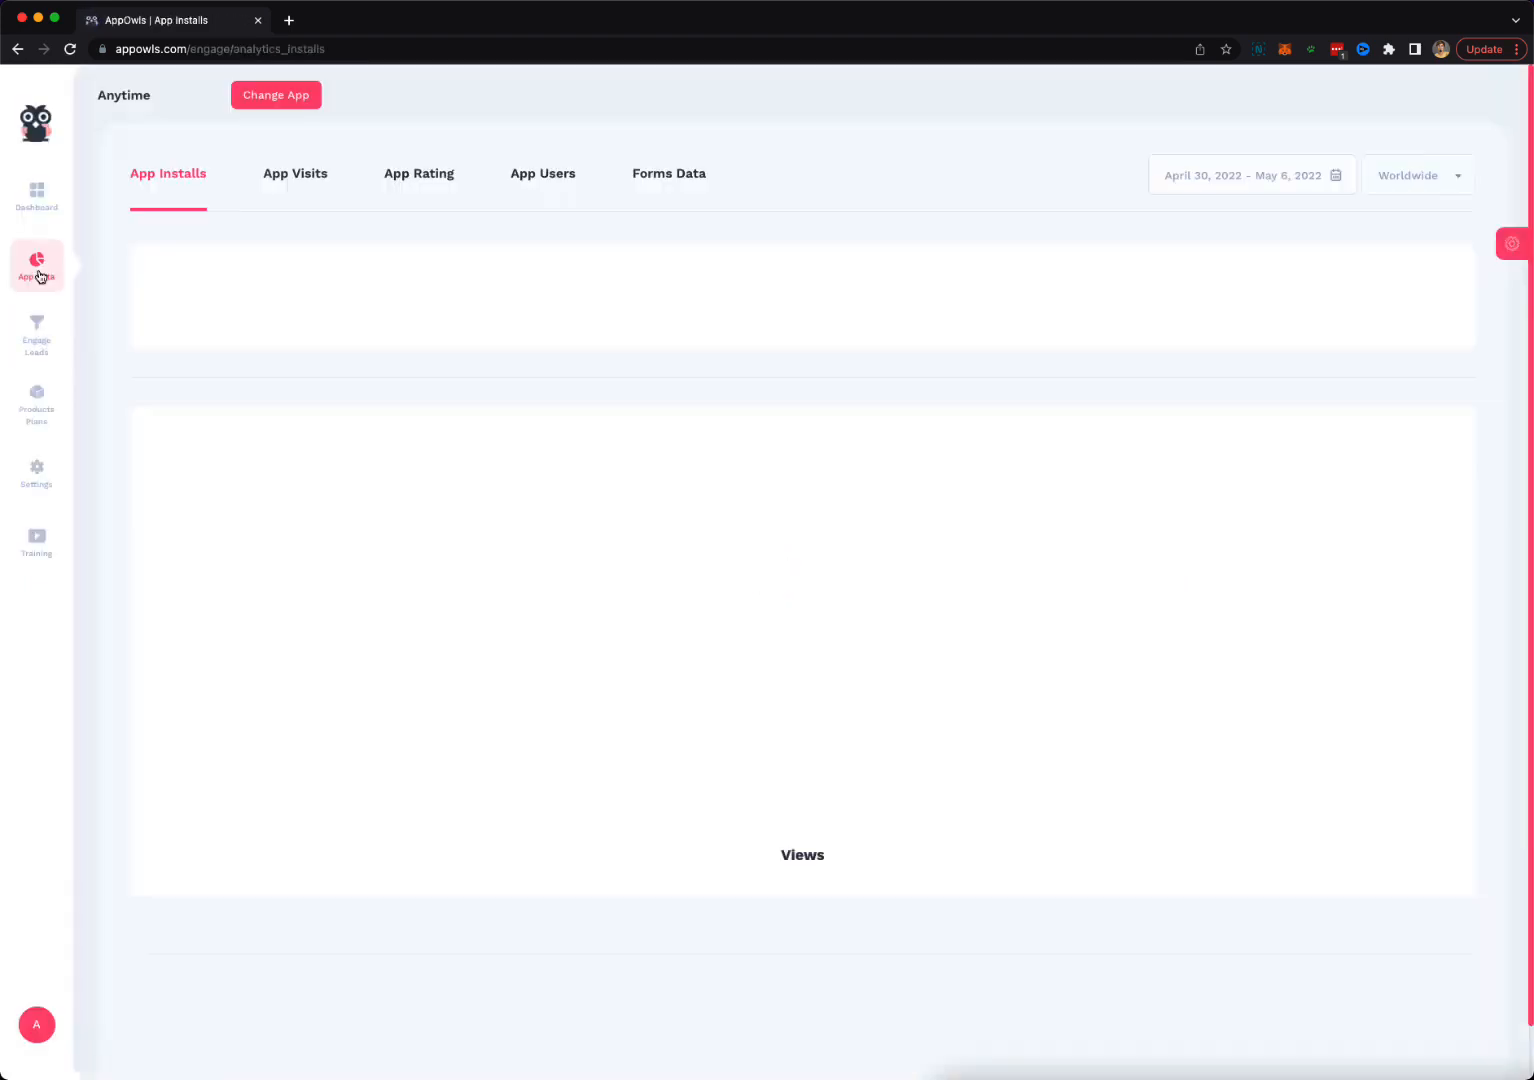
click(287, 196)
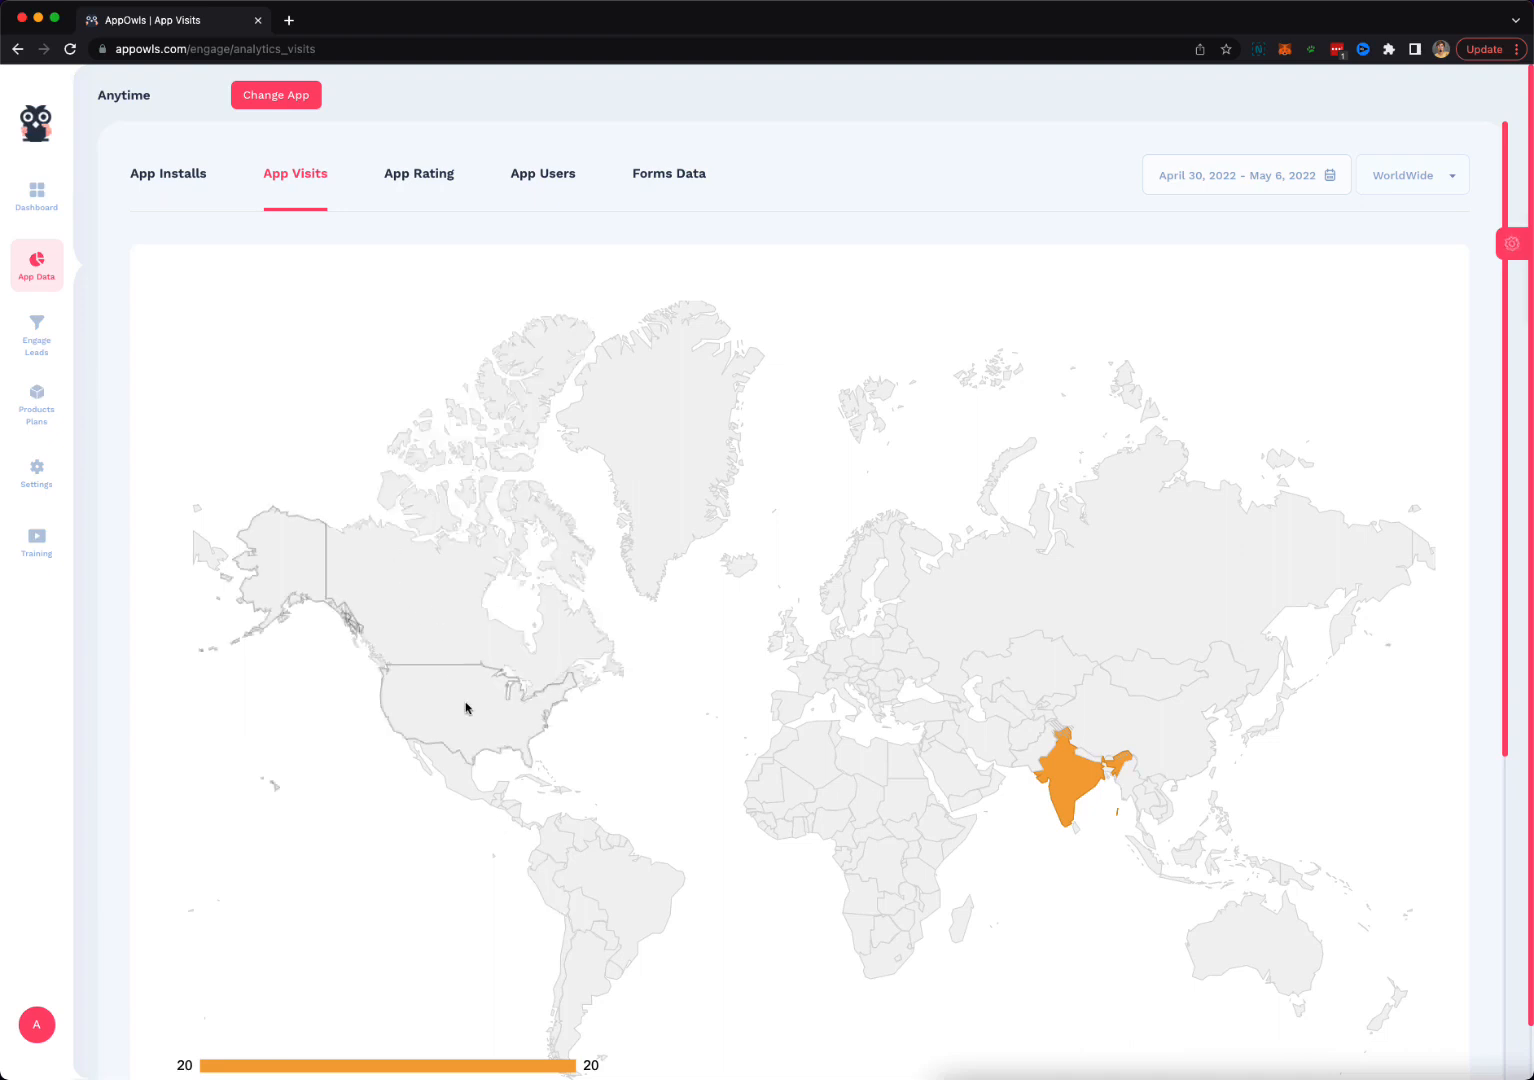
click(40, 323)
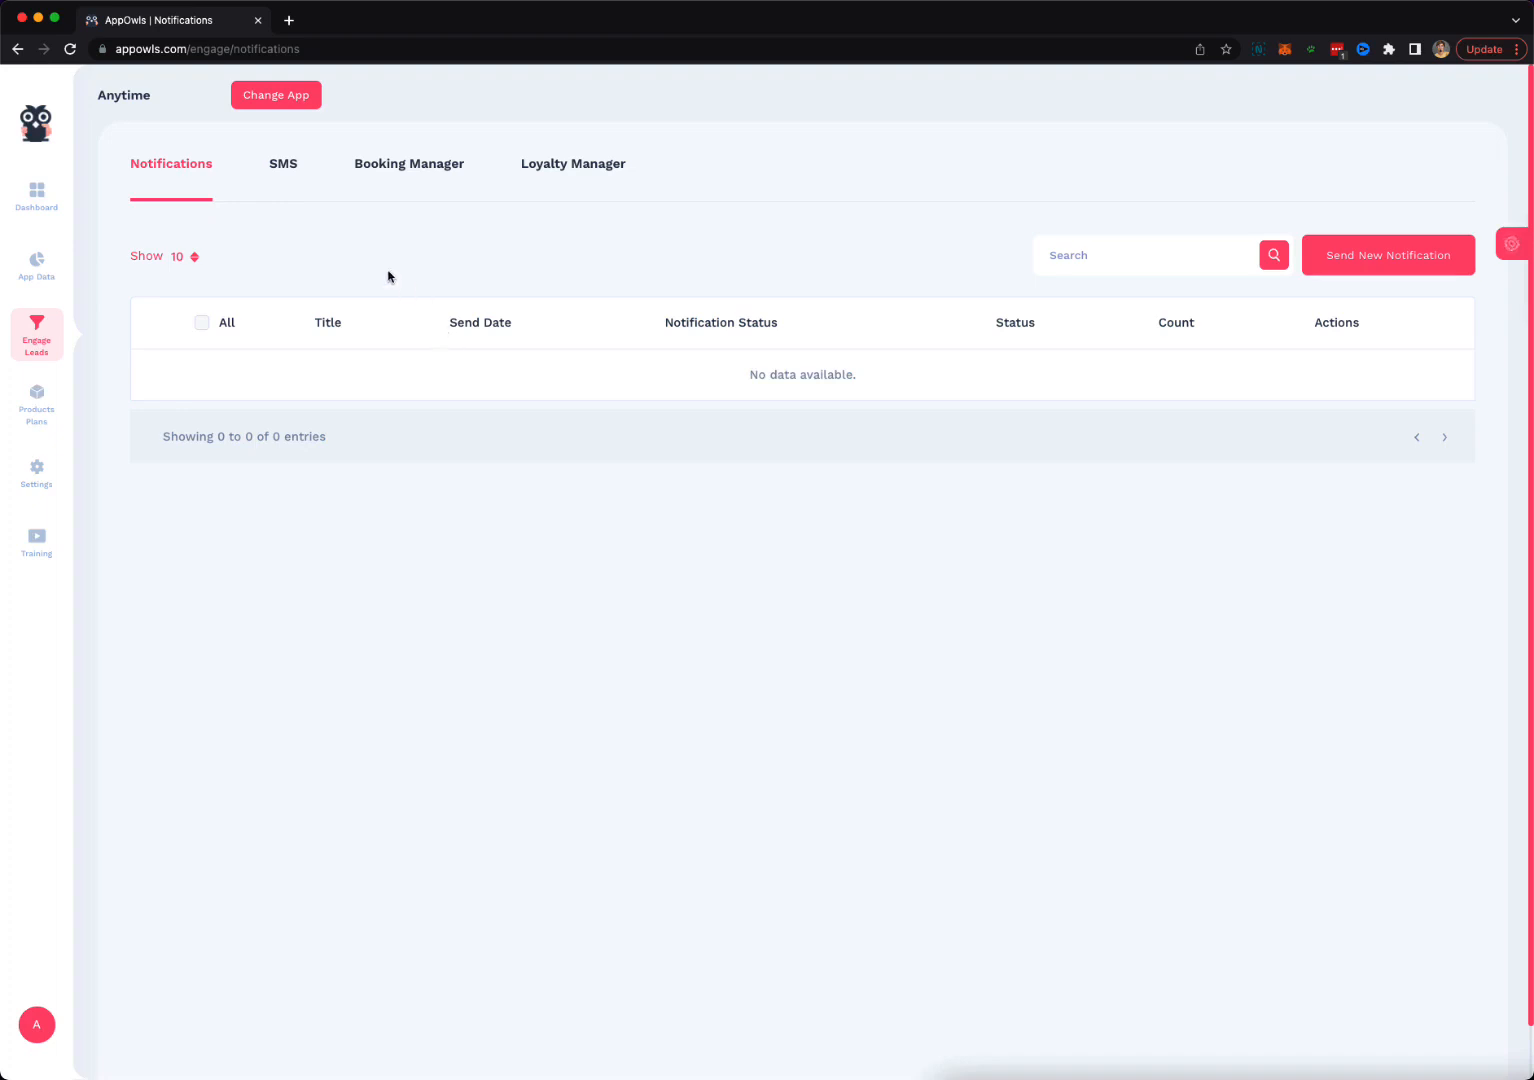
click(308, 180)
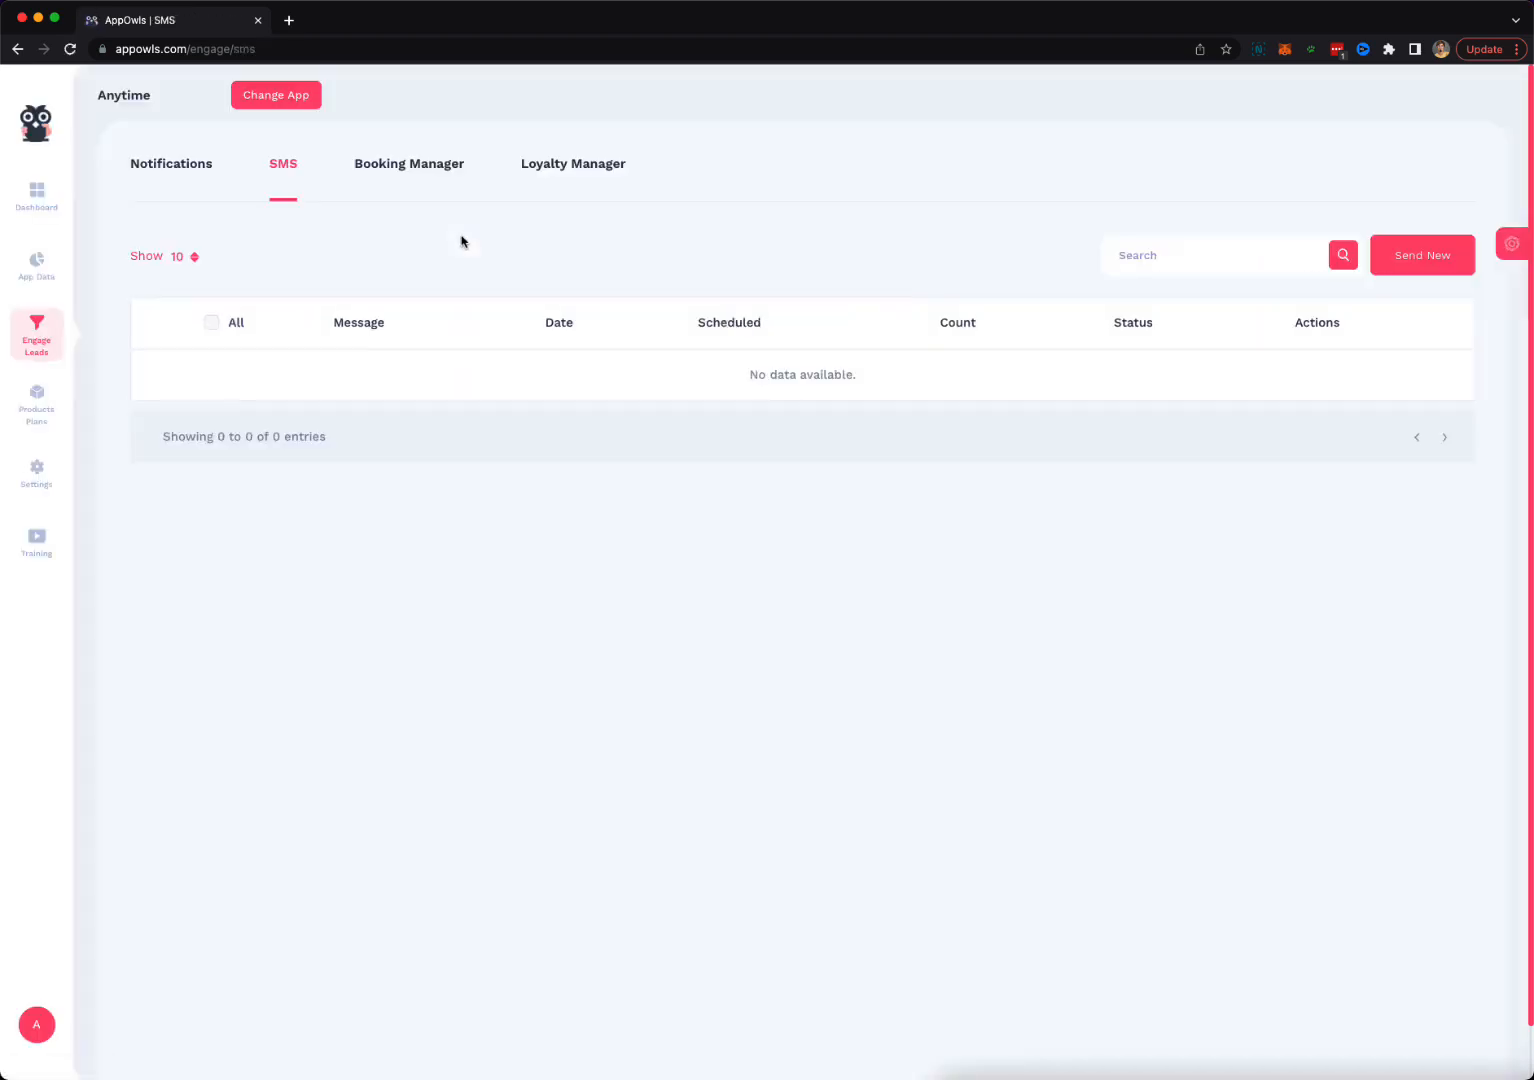
click(396, 166)
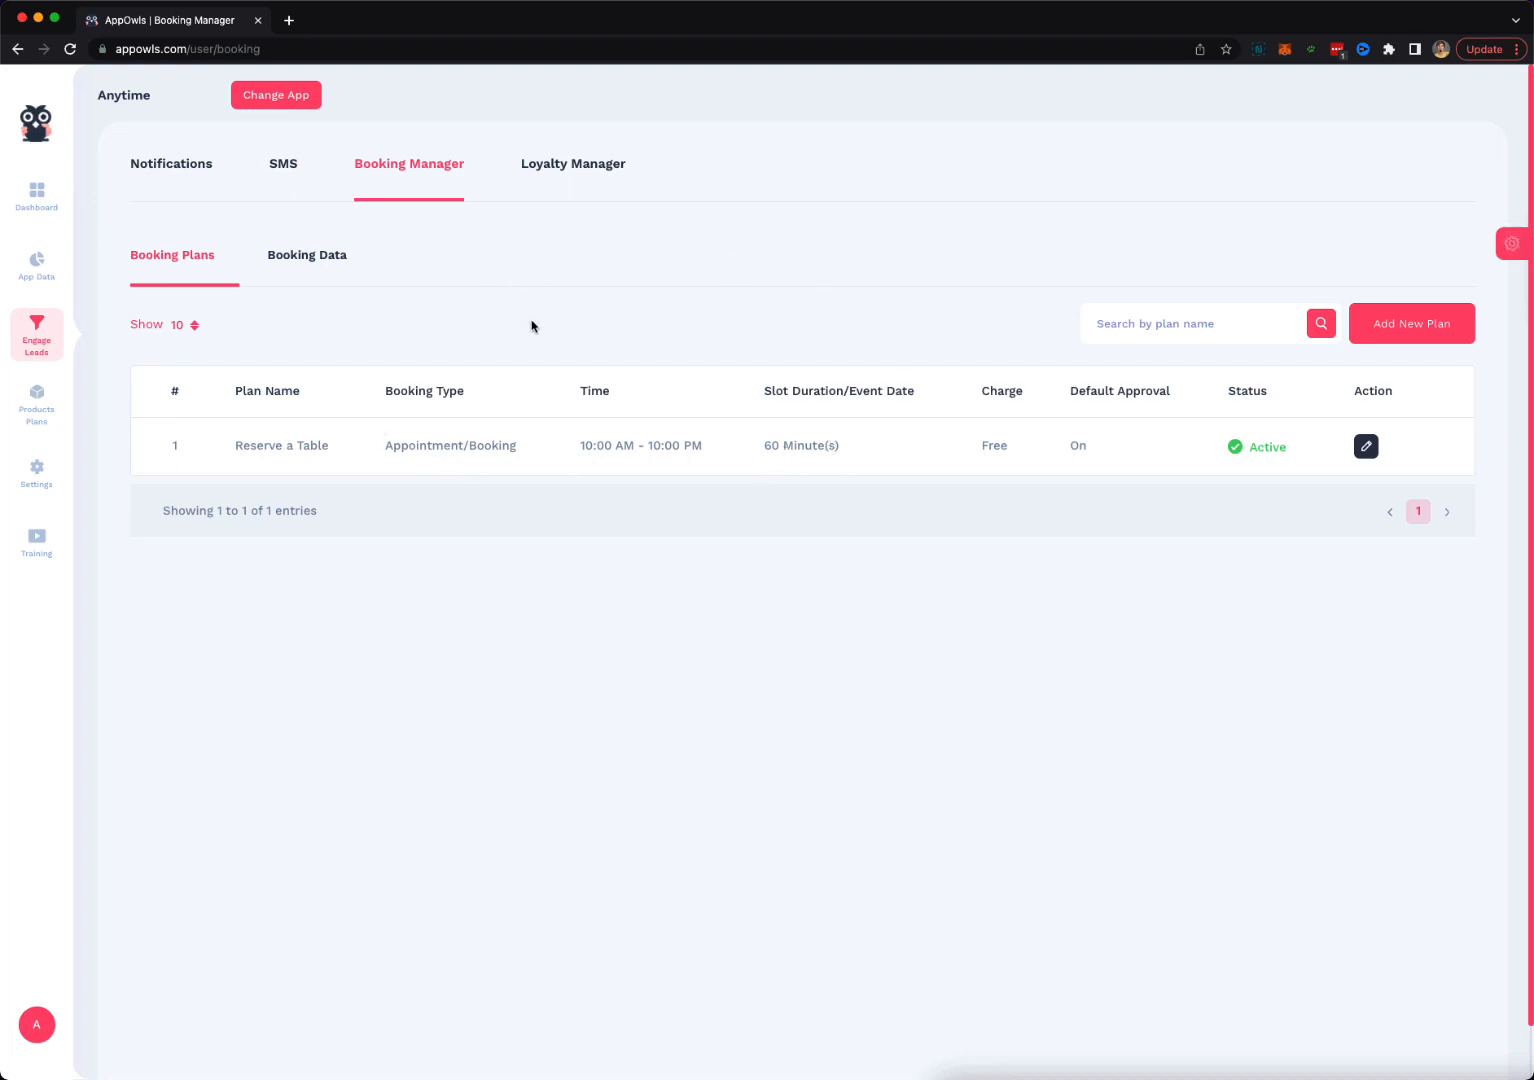
Open the form for a new booking plan, view the payment settings for Paid Registration, and leave without submitting.
click(1410, 340)
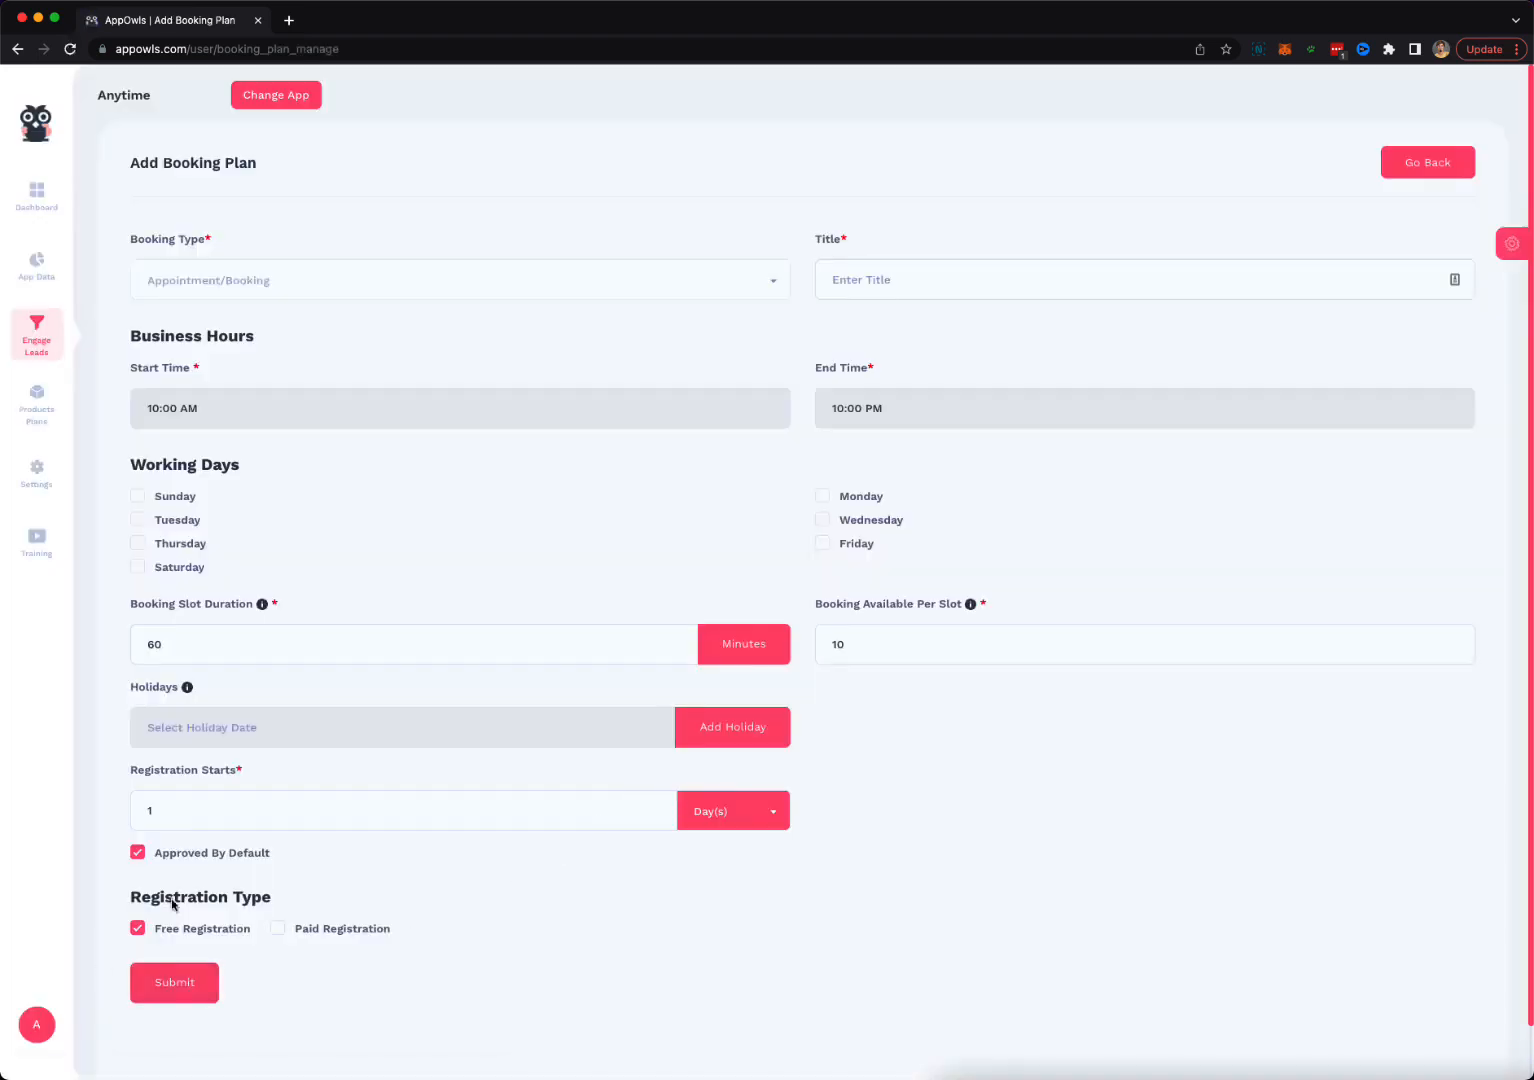
click(322, 928)
scroll(528, 956, down, 1)
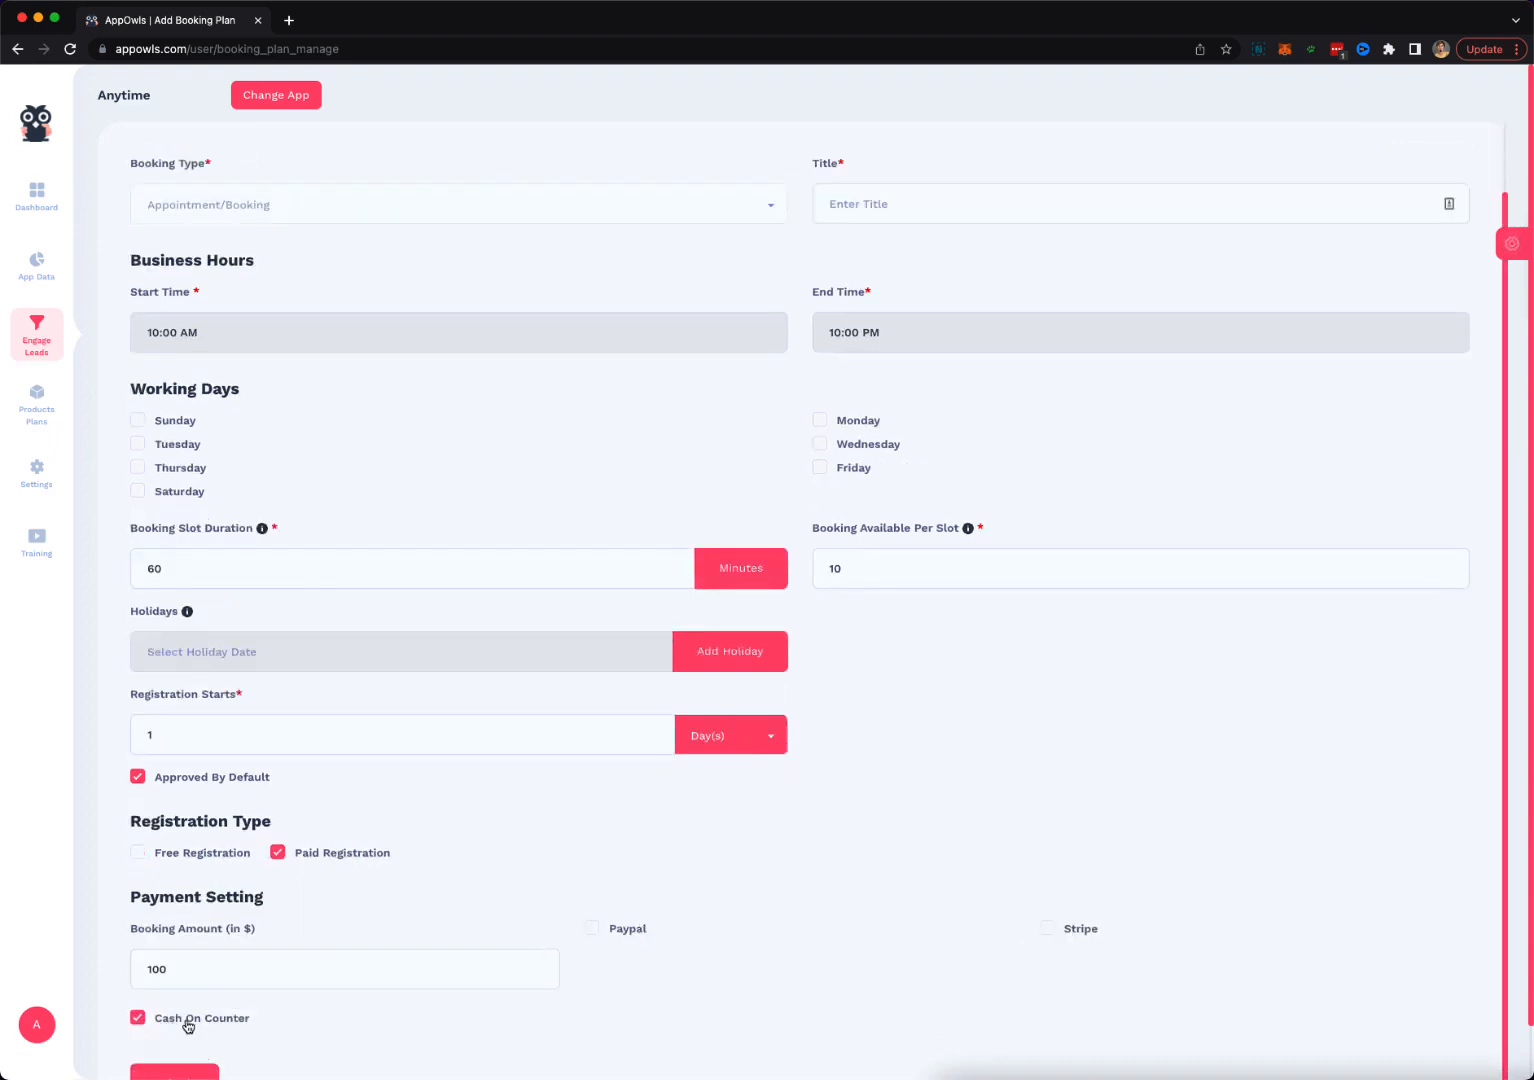
scroll(450, 887, up, 1)
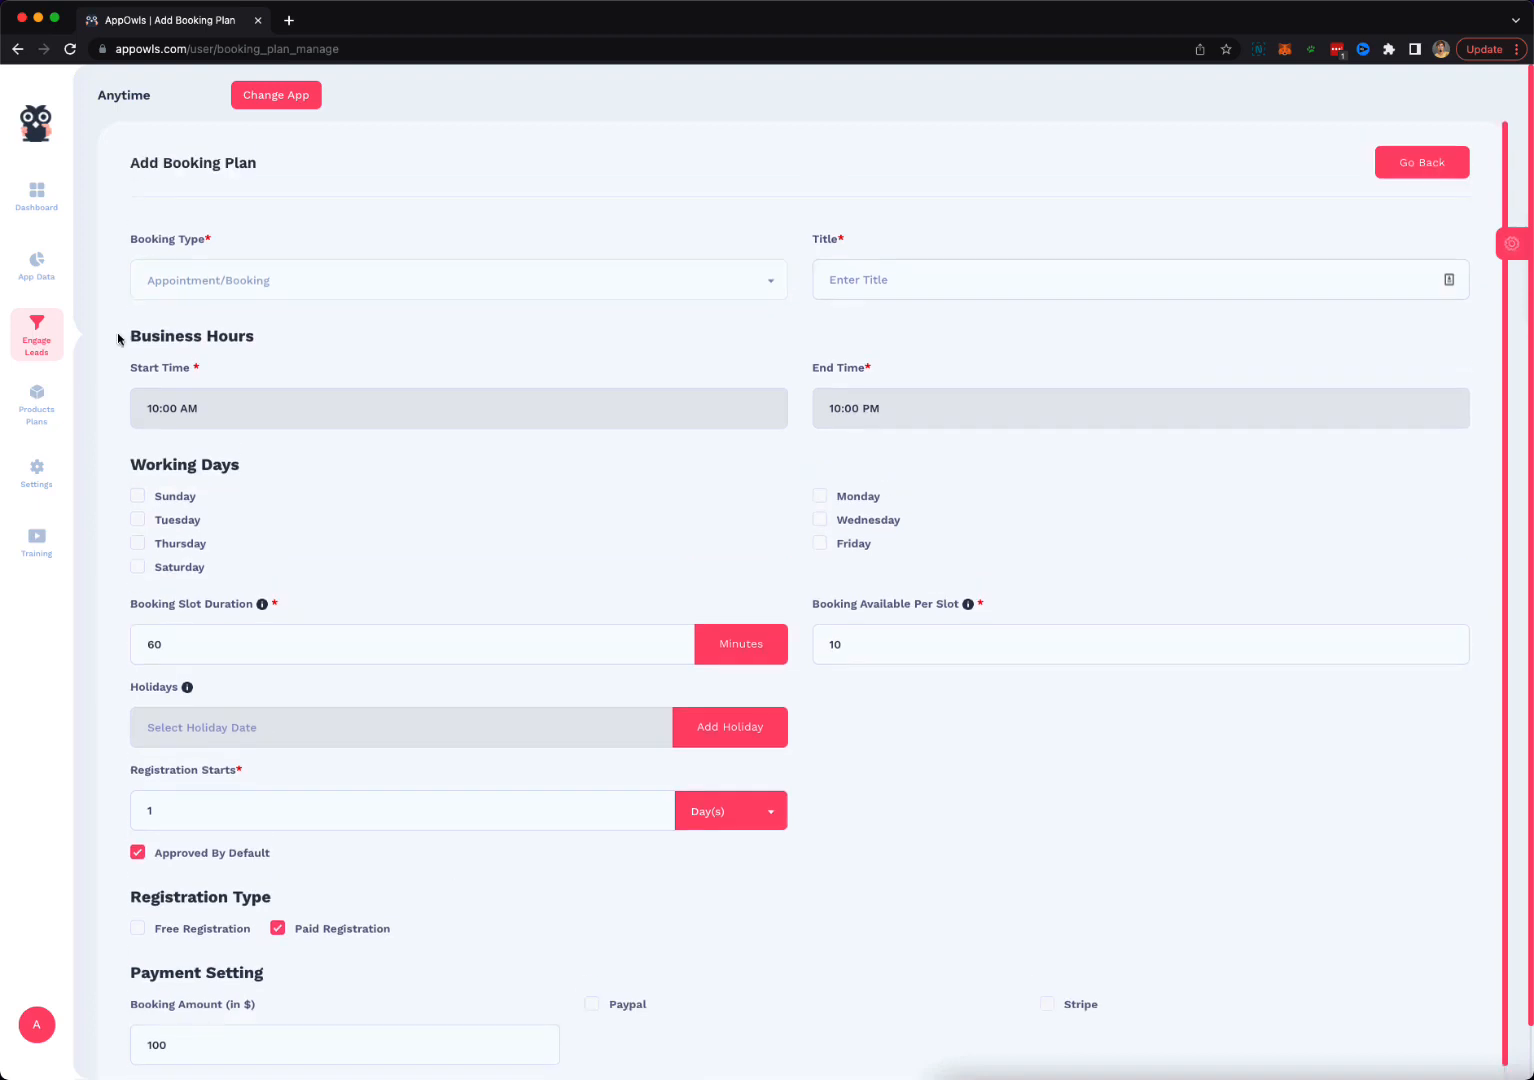
click(16, 48)
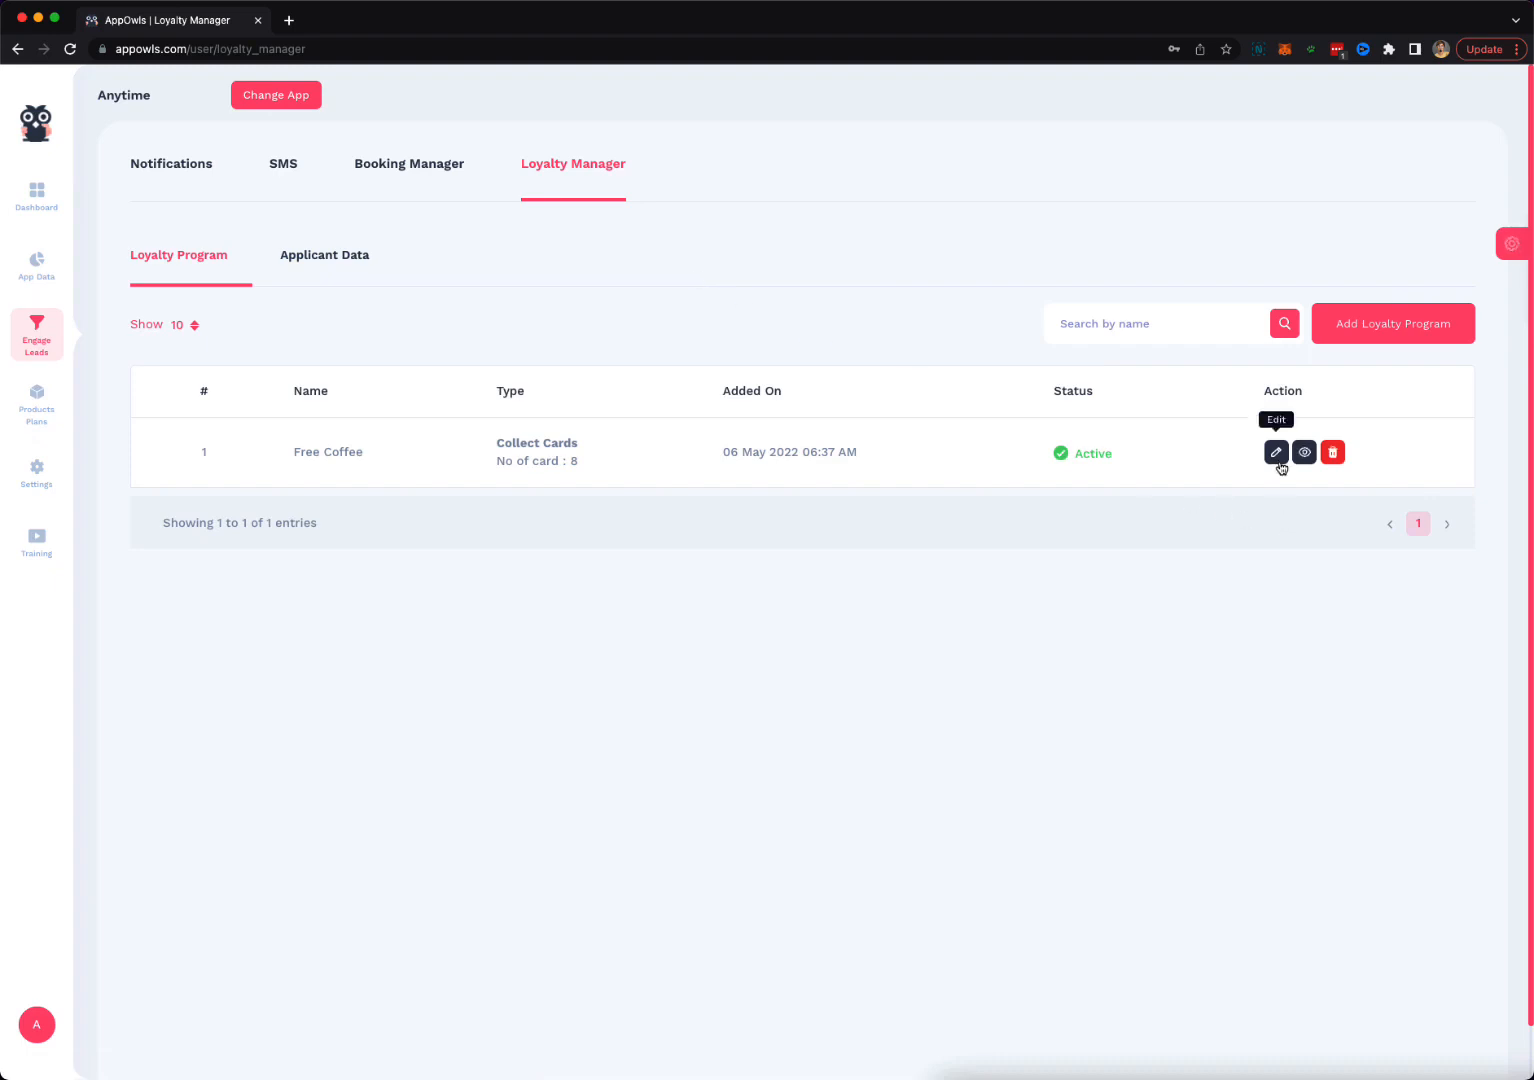
Open the blank form for adding a new loyalty program and look over its title, program type and point fields.
click(1403, 324)
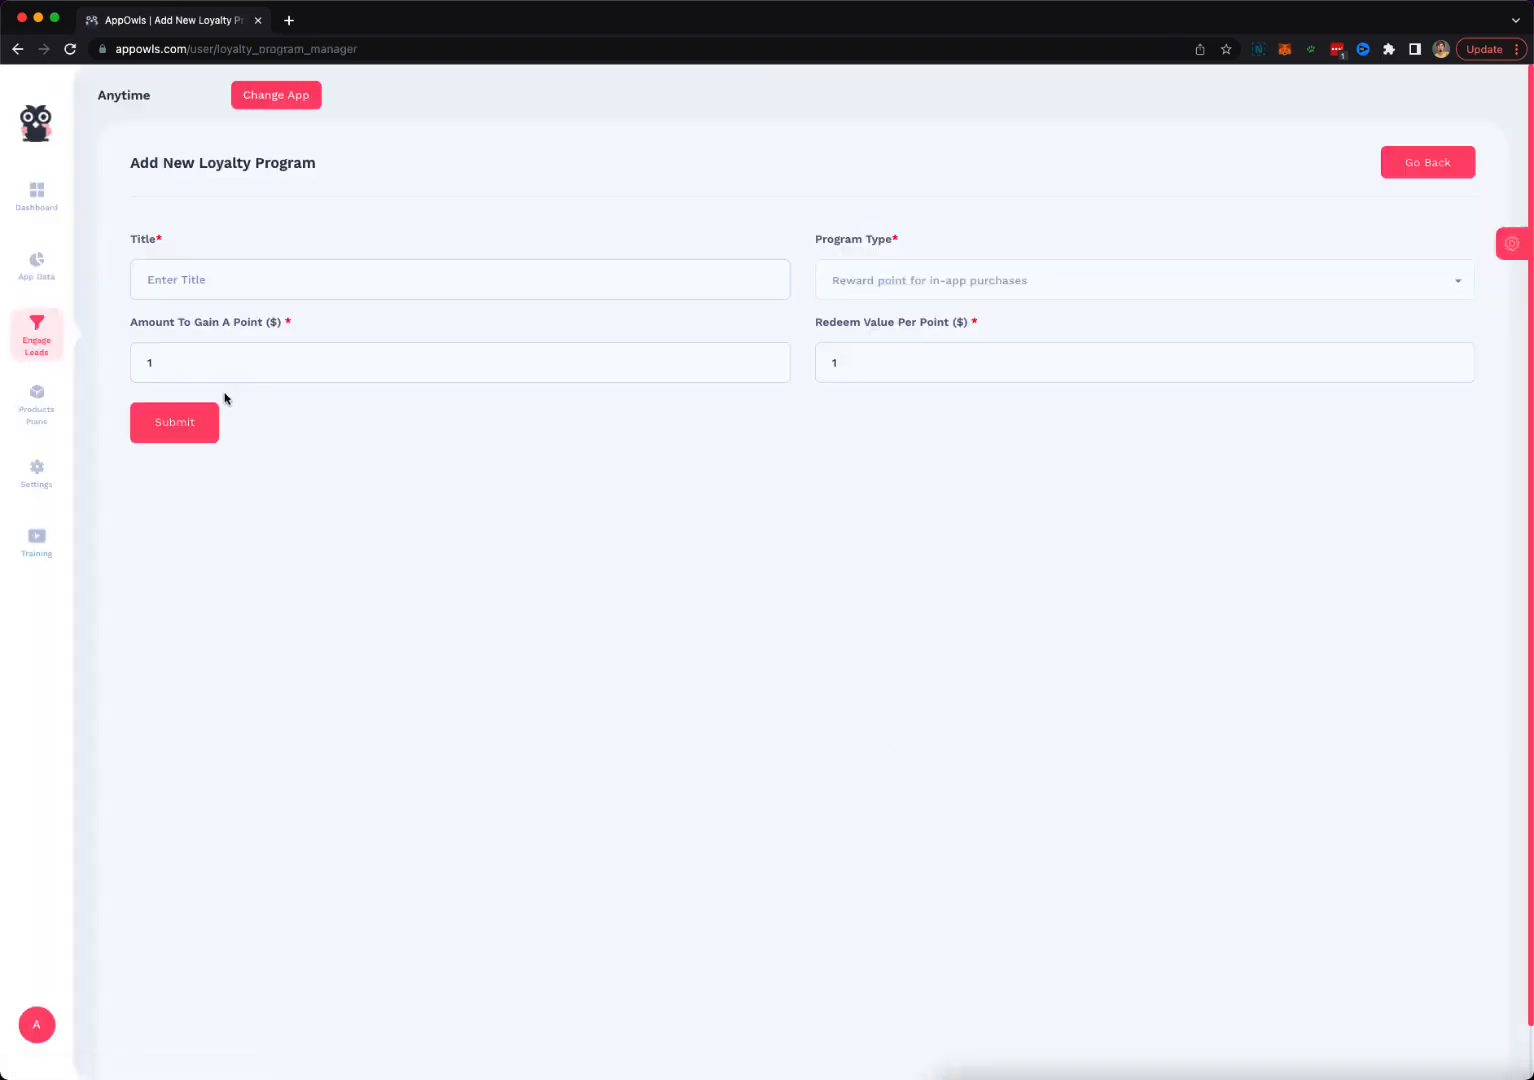
click(617, 279)
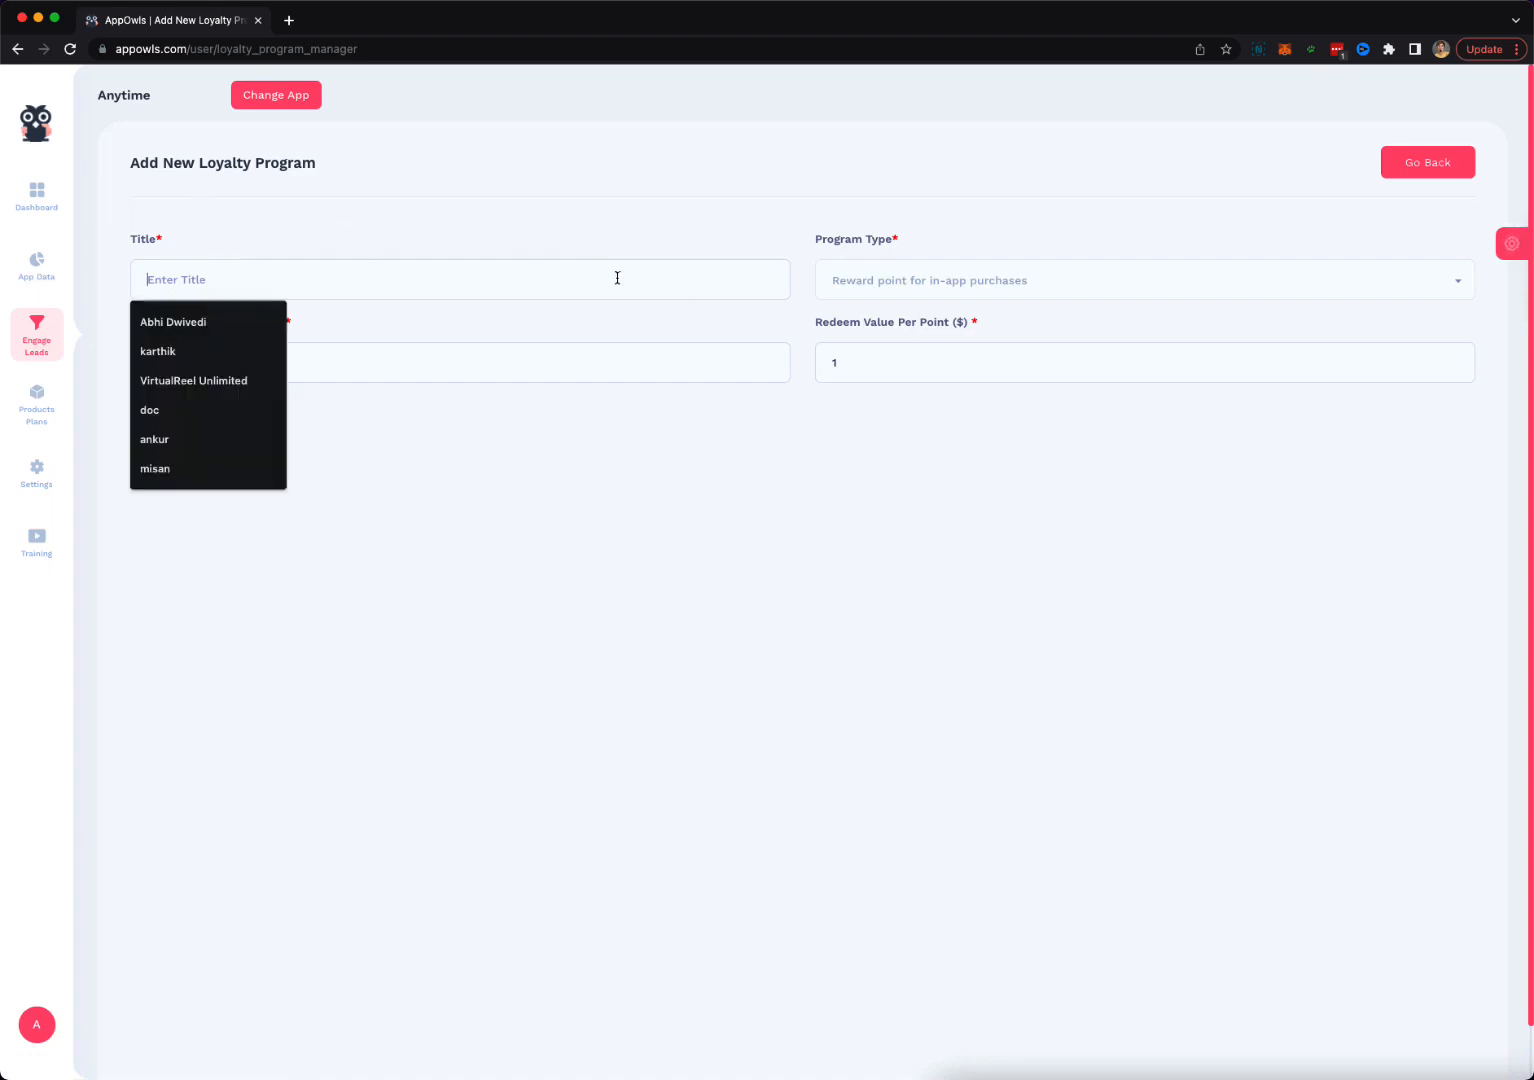
click(419, 224)
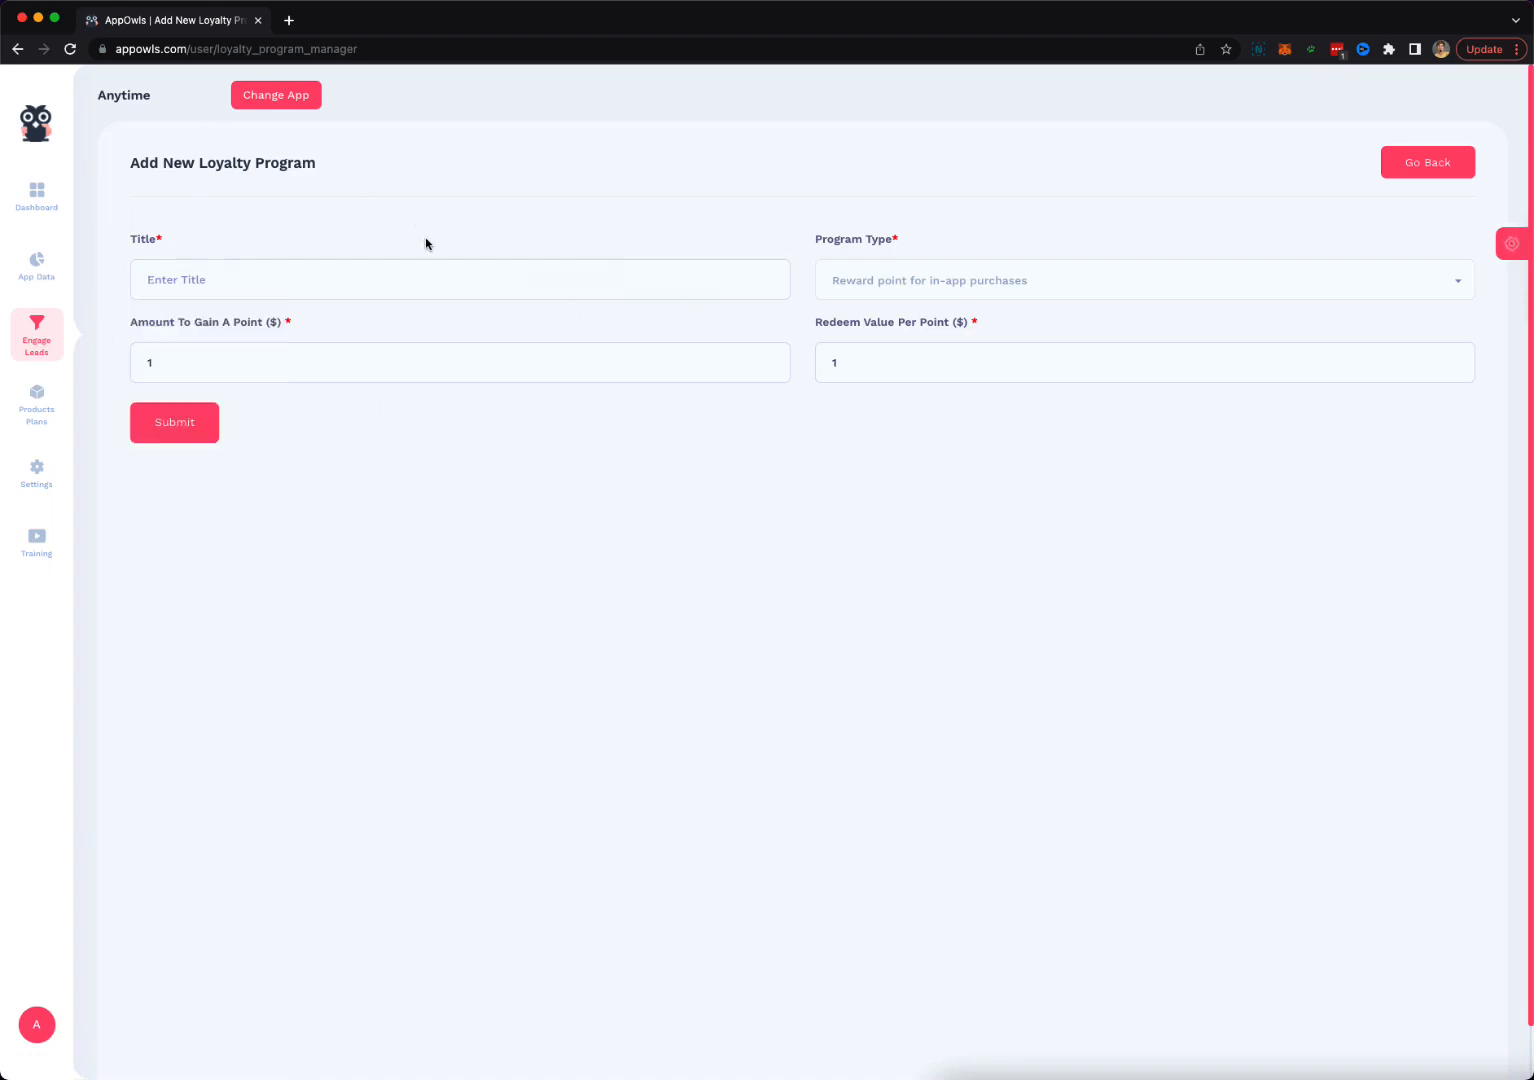
View the Anytime app's Products, Order Manager and Subscriptions pages, and go back to the dashboard.
mouse_move(33, 415)
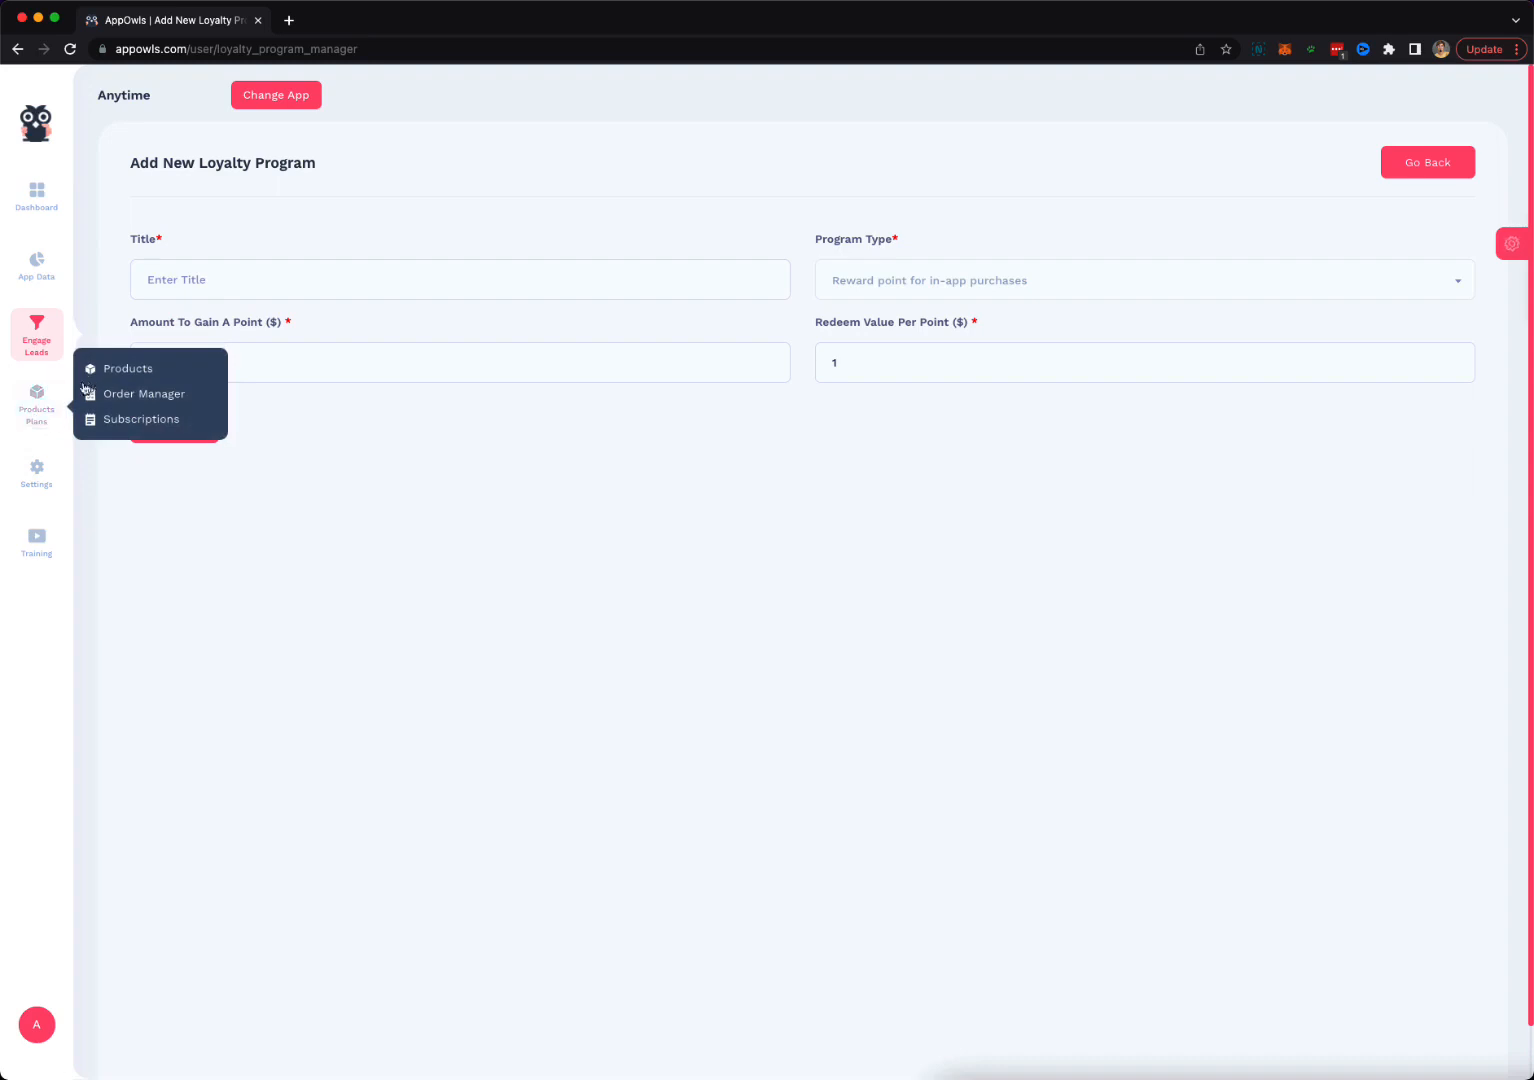
click(137, 373)
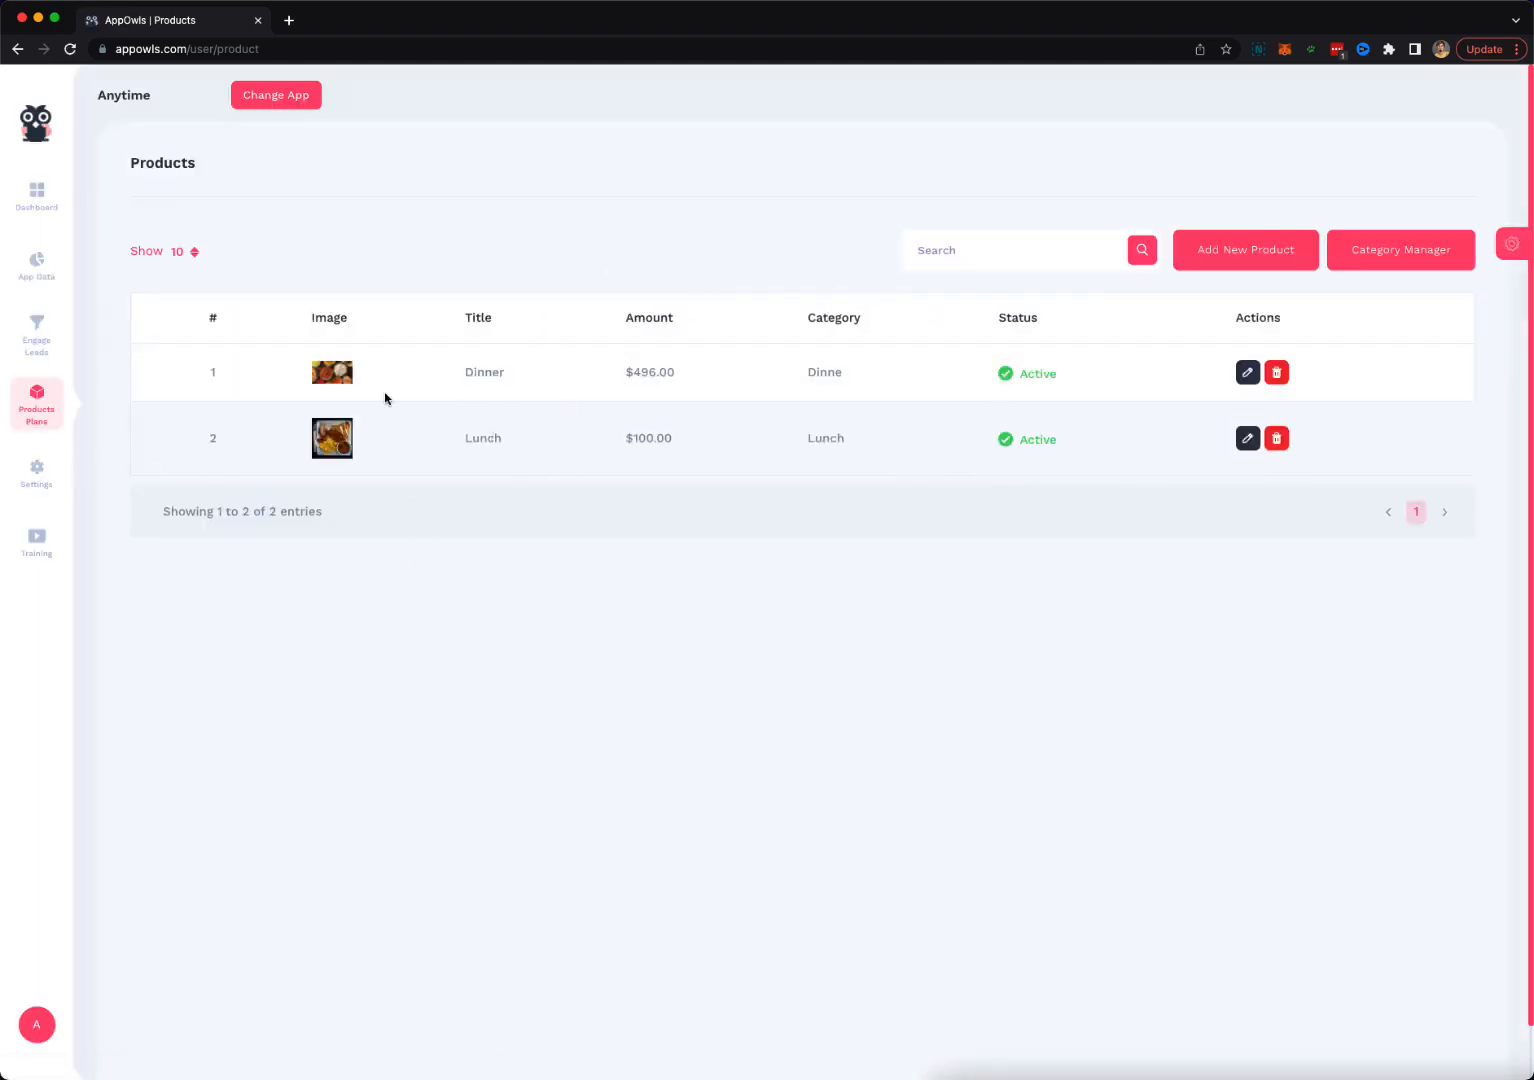
mouse_move(40, 400)
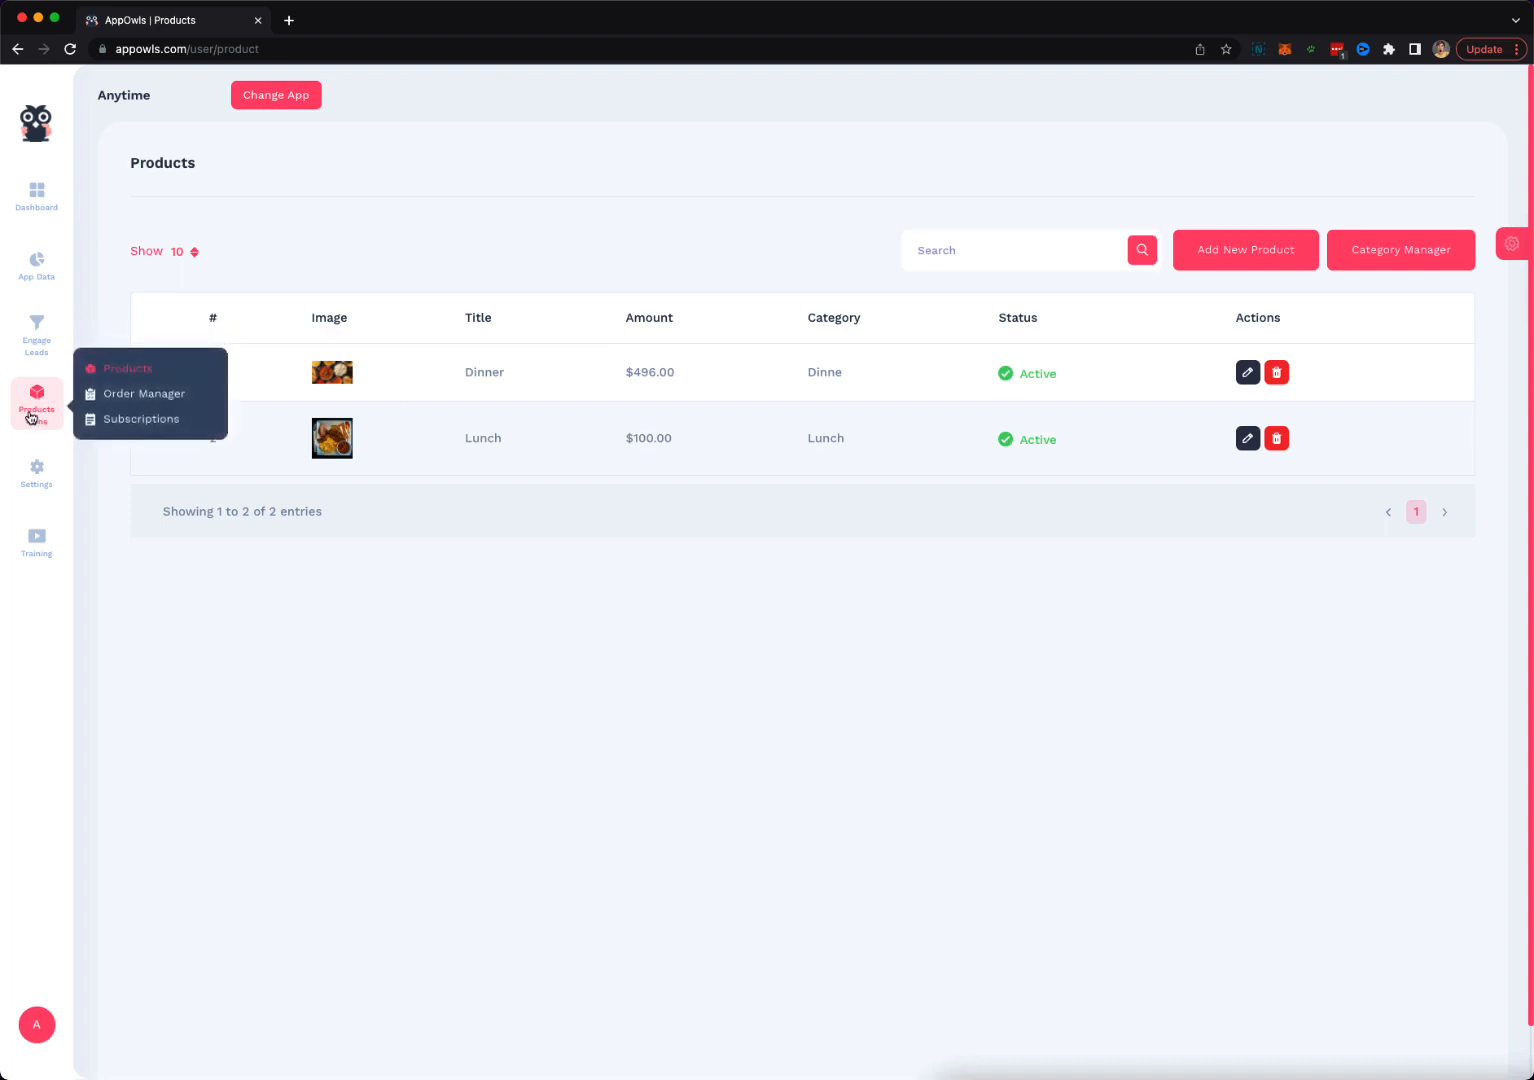
click(148, 401)
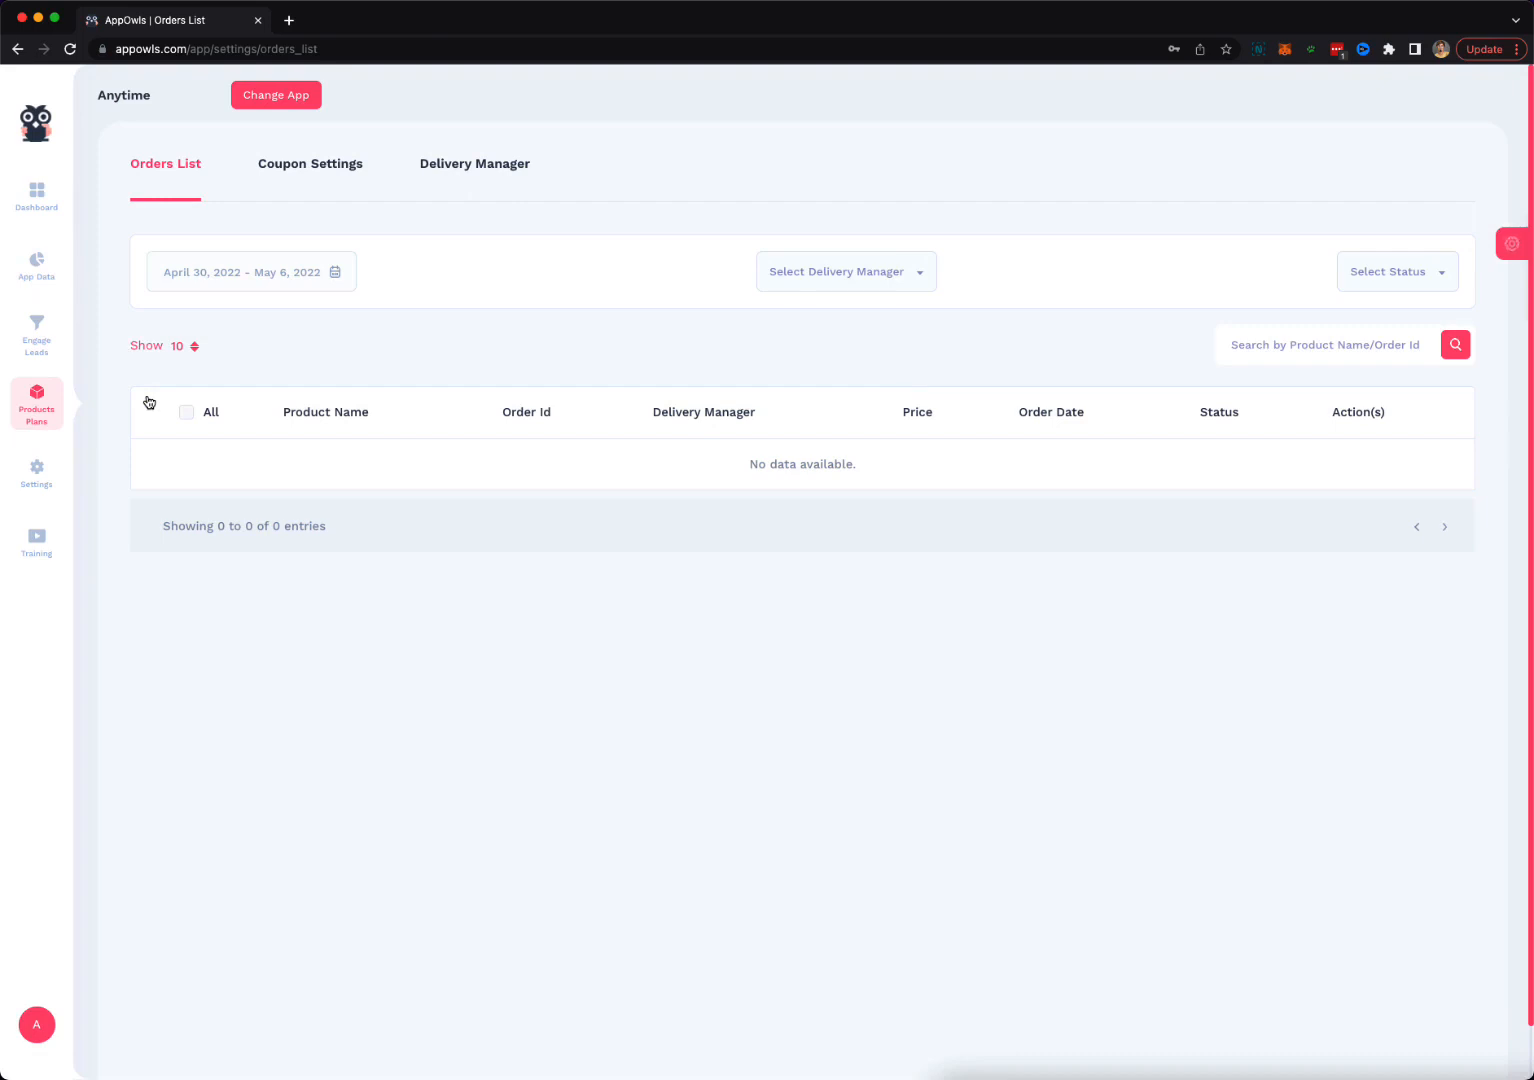
mouse_move(40, 400)
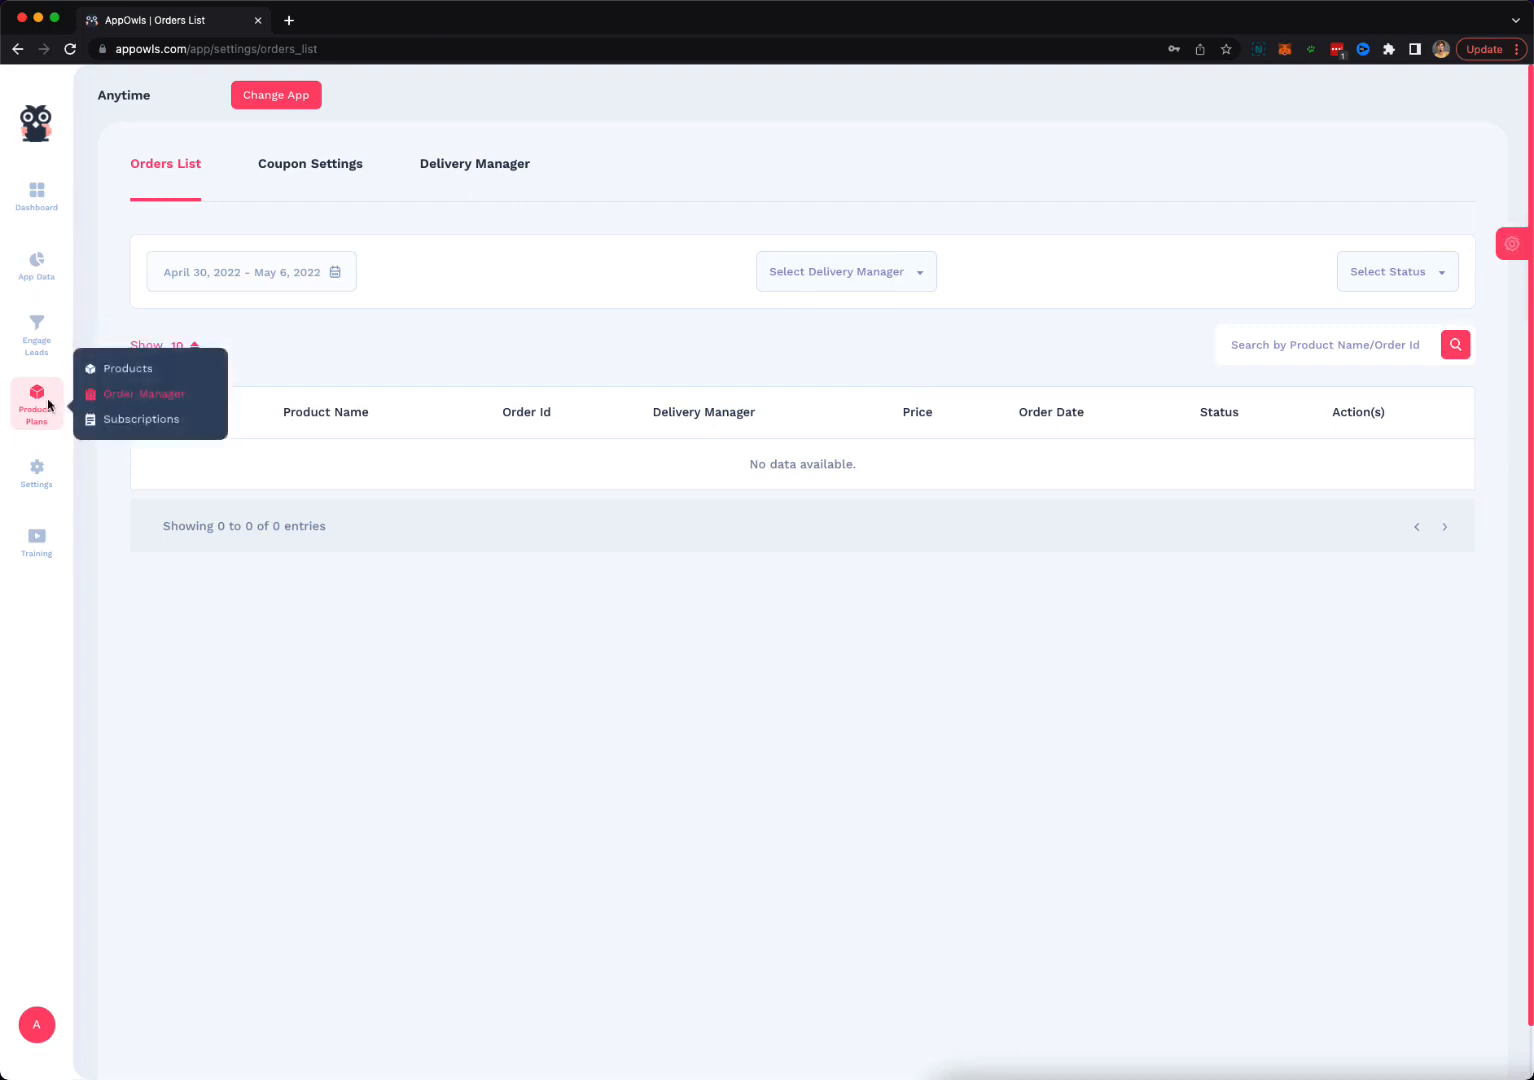
click(140, 428)
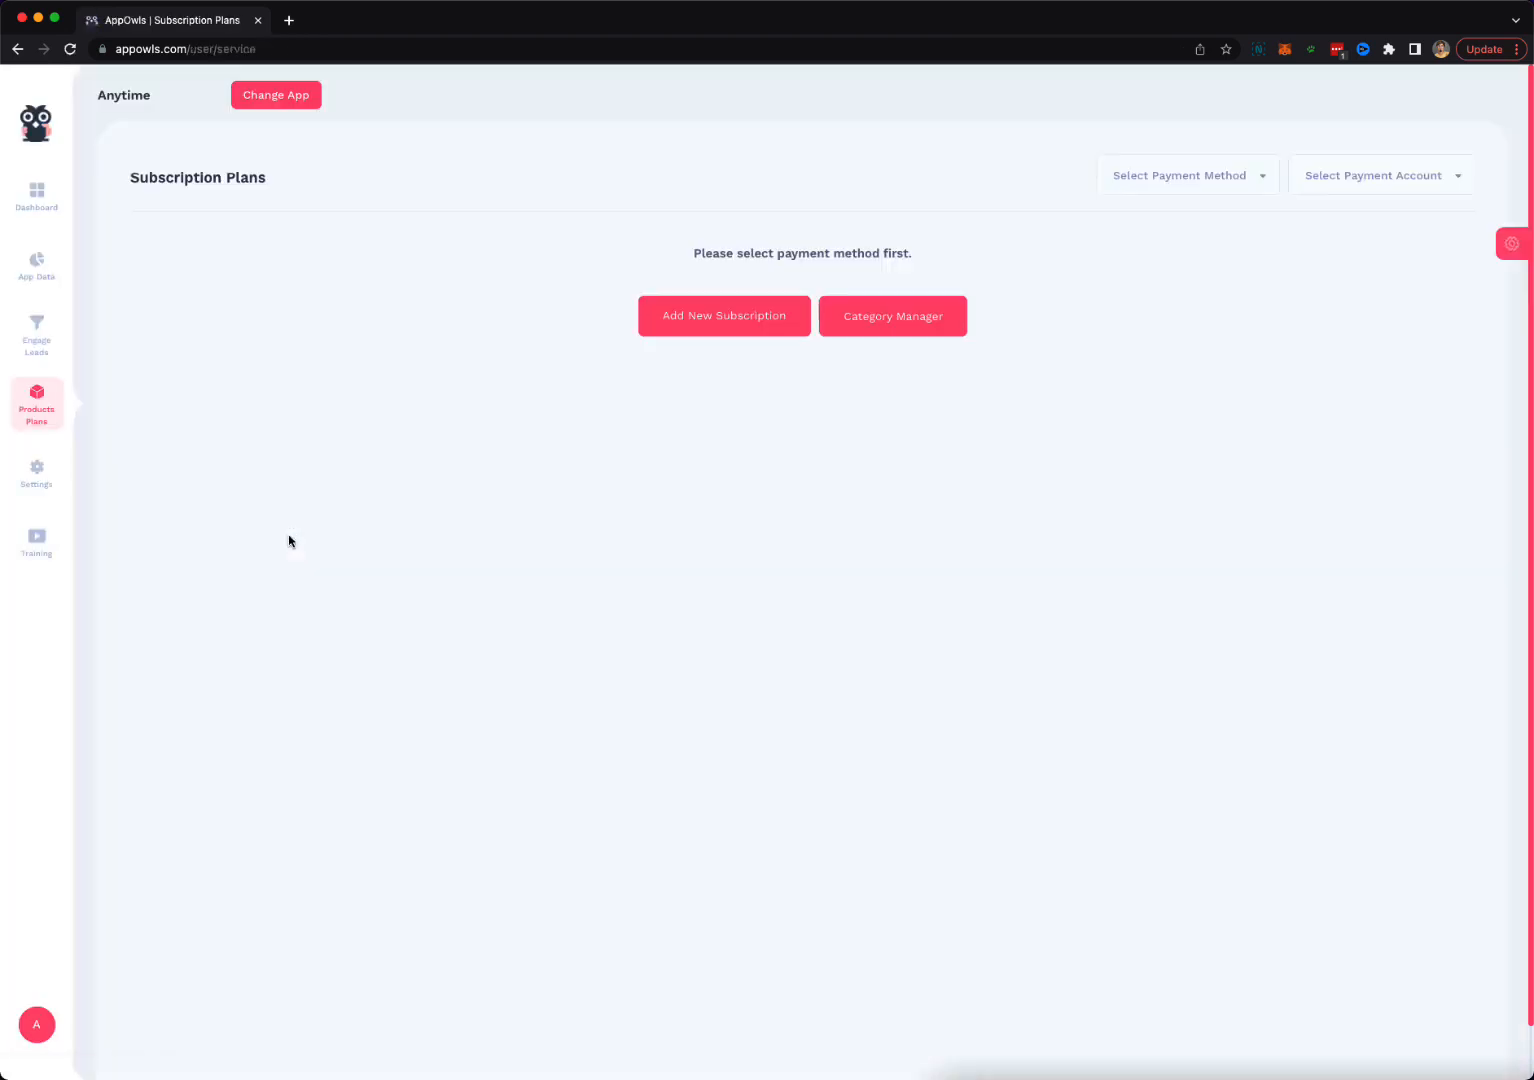
click(34, 198)
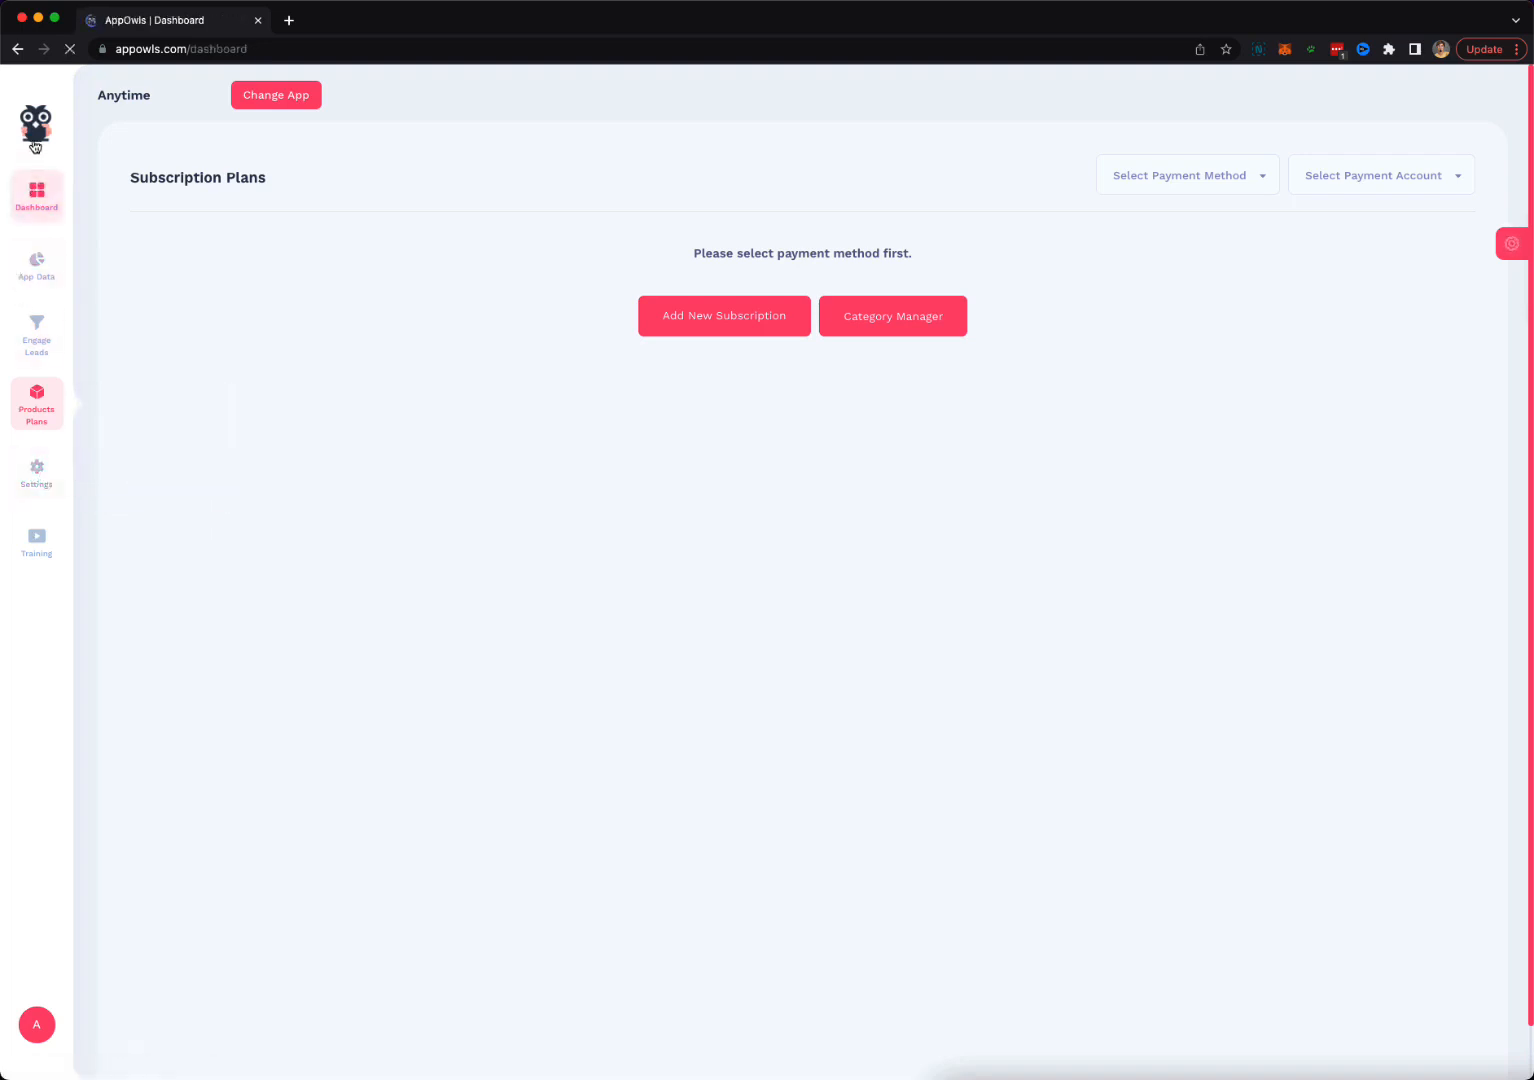